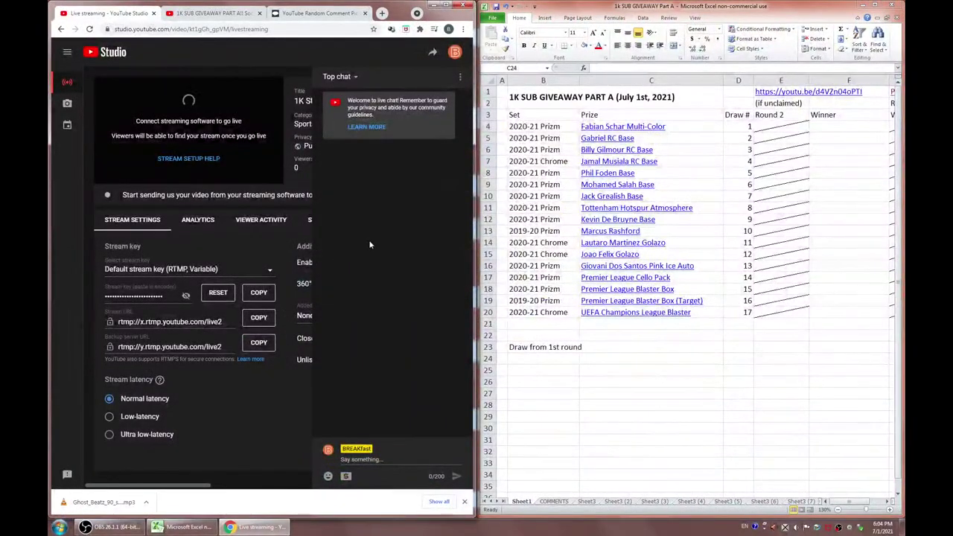
# Go from the live-stream setup to the 1K SUB GIVEAWAY tab and the Random Comment Picker site
pyautogui.click(234, 16)
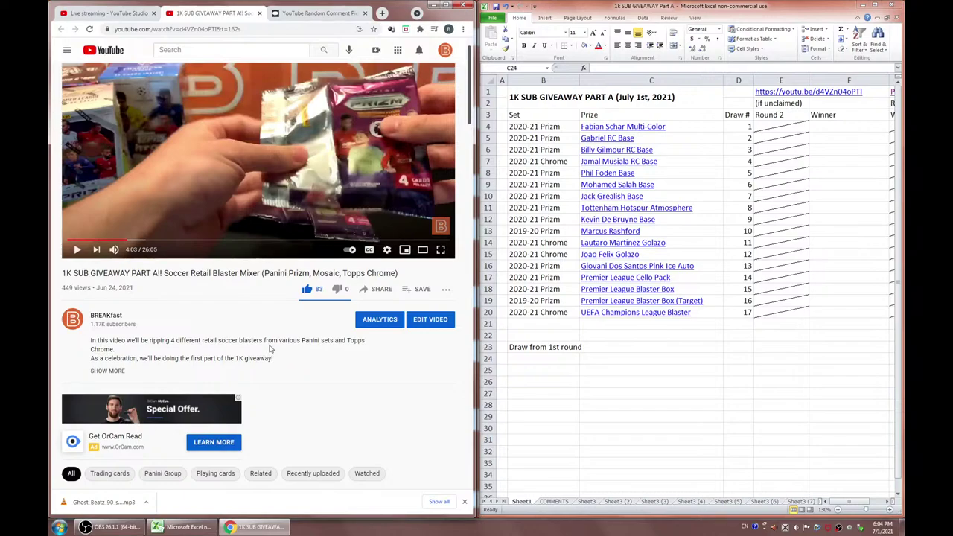
pyautogui.moveTo(450, 227)
# Return to the '1K SUB GIVEAWAY PART A!!' video and show the workbook's COMMENTS country chart
pyautogui.click(295, 14)
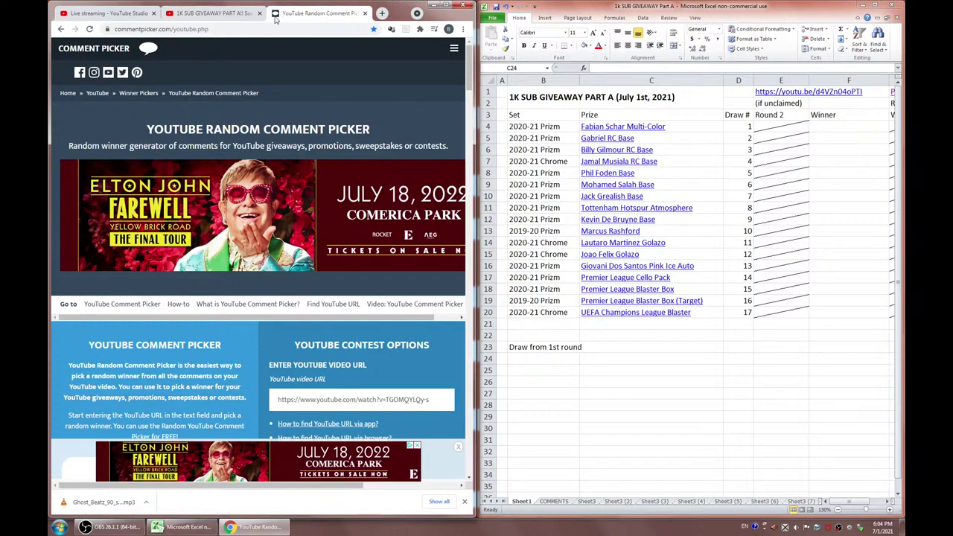
pyautogui.click(231, 15)
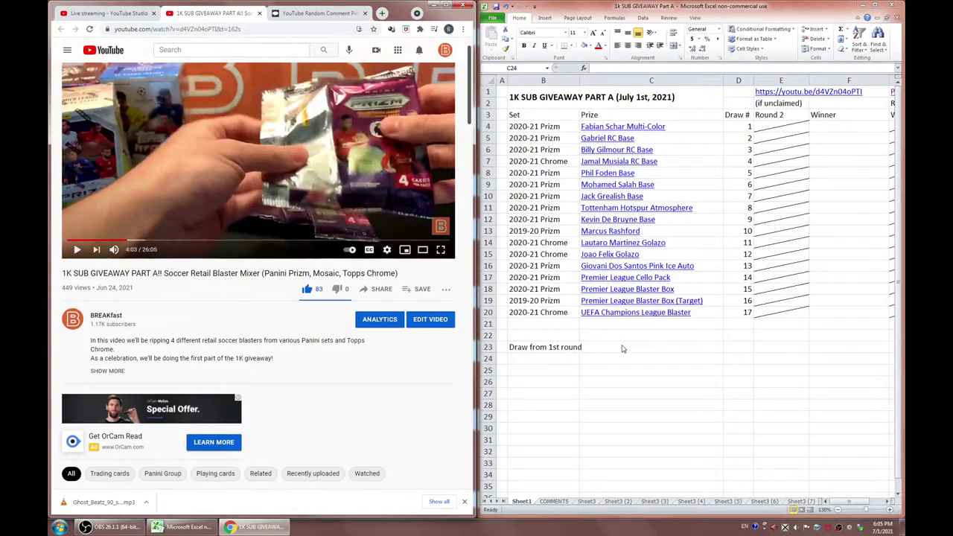
pyautogui.click(555, 506)
pyautogui.click(553, 503)
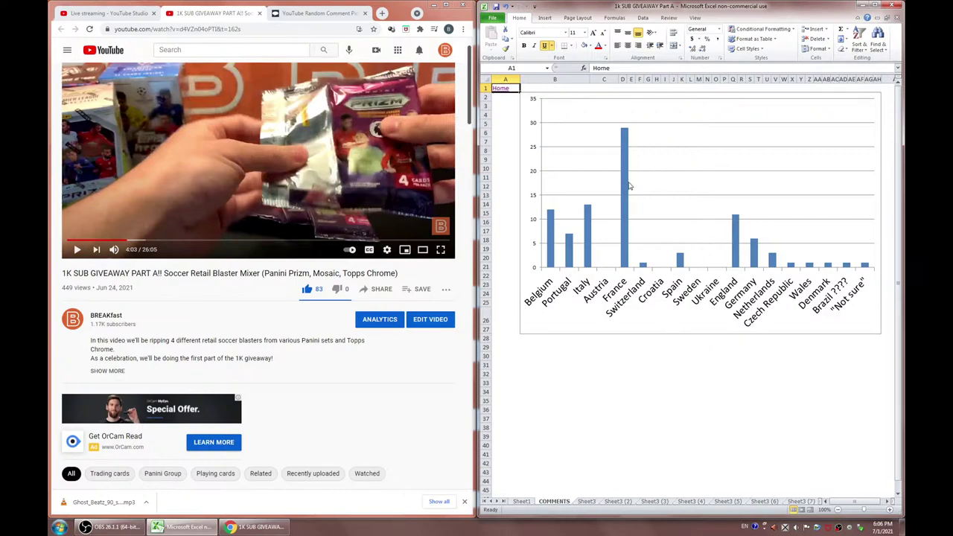
# Read the country tallies on the COMMENTS bar chart, then follow the Home link back to Sheet1
pyautogui.moveTo(626, 172)
pyautogui.moveTo(587, 235)
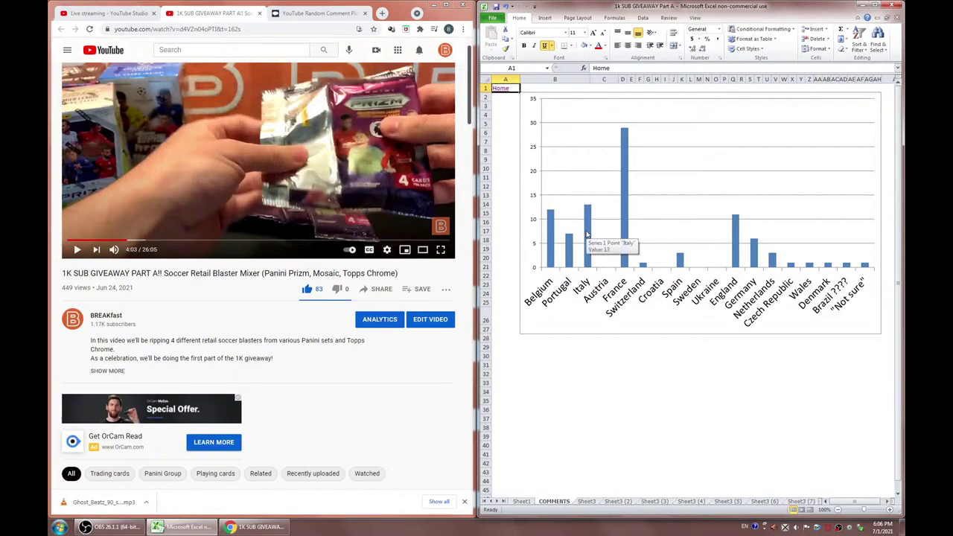
pyautogui.moveTo(553, 247)
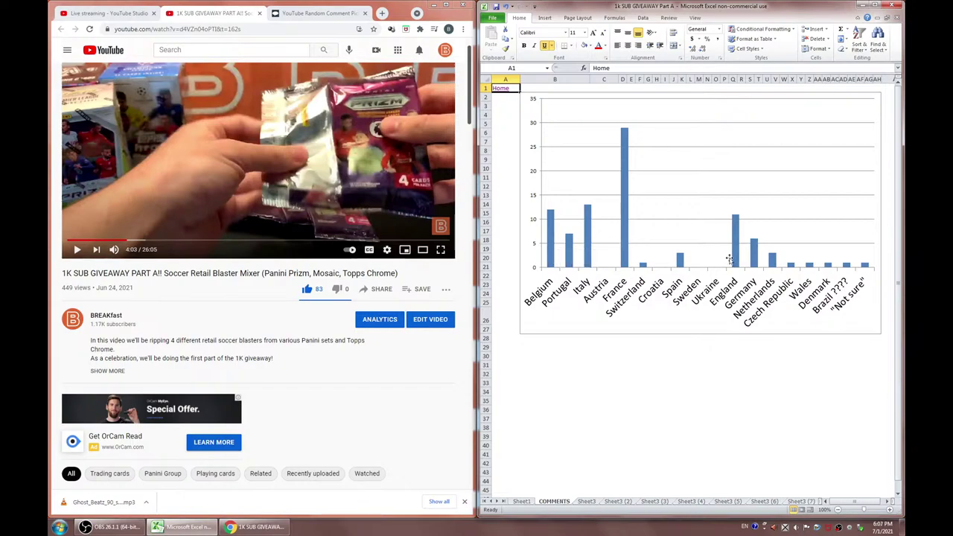
pyautogui.moveTo(737, 234)
pyautogui.click(505, 89)
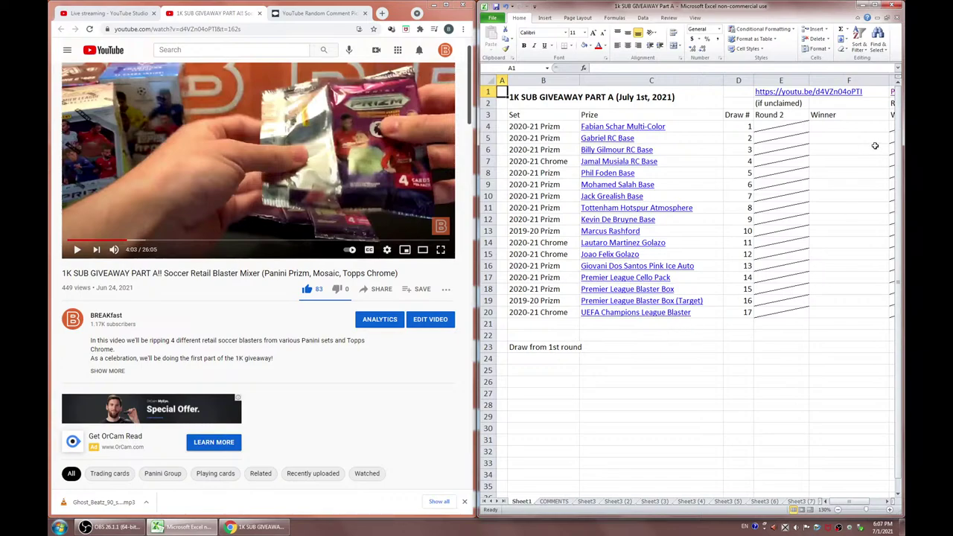
# Copy the giveaway video URL from cell E1 into Comment Picker's YouTube video URL field
pyautogui.click(869, 95)
pyautogui.press('Left')
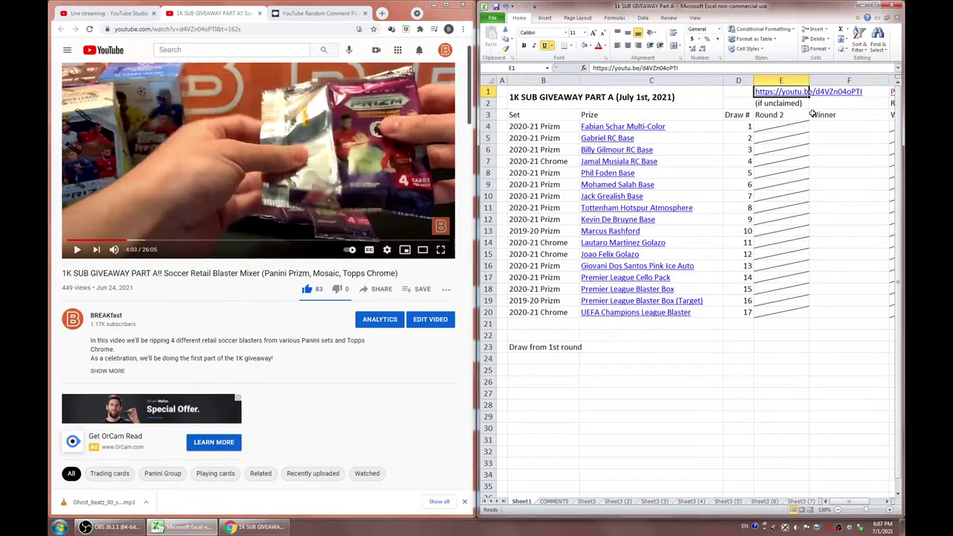
pyautogui.click(692, 68)
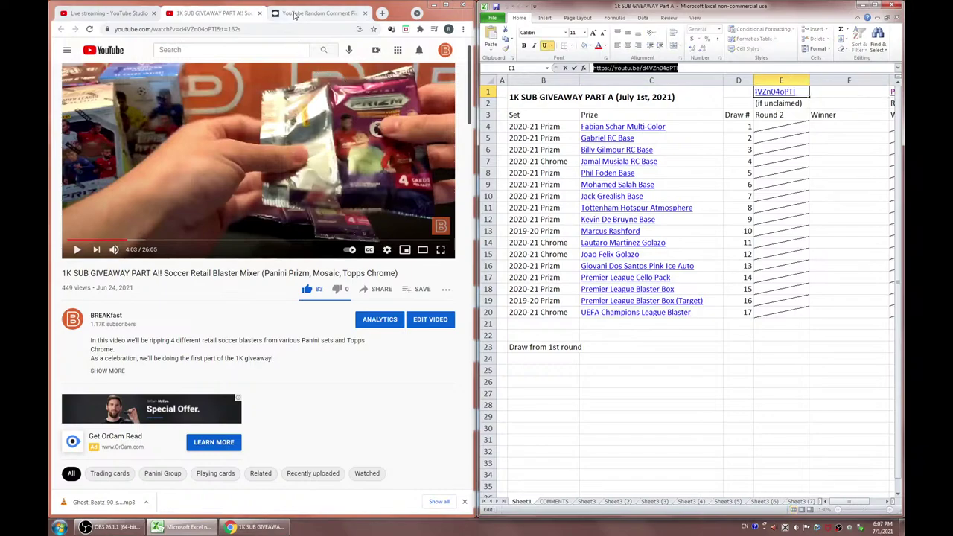
pyautogui.click(318, 13)
pyautogui.scroll(-3, 313, 313)
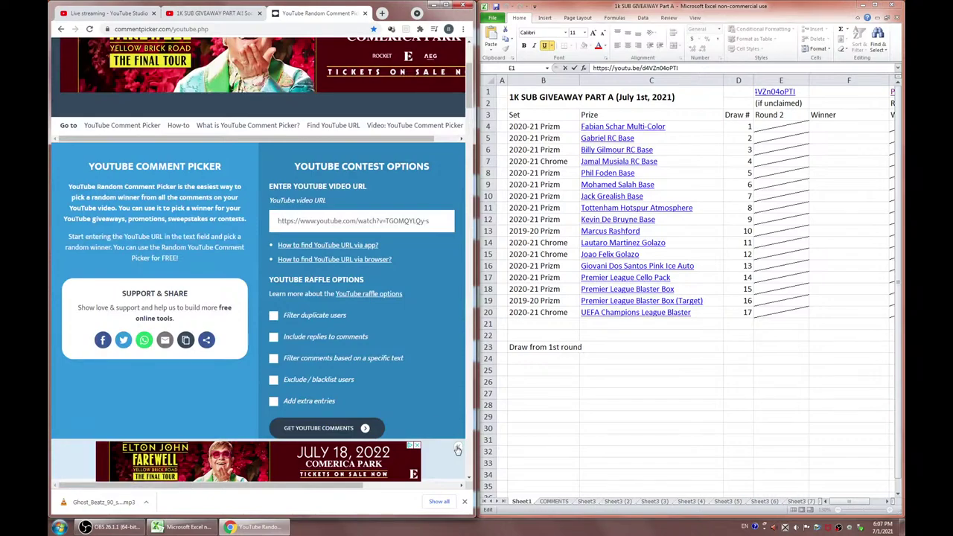
pyautogui.click(343, 221)
pyautogui.write('https://youtu.be/d4VZn04oPTI')
# Filter duplicate users and fetch the video's comments, yielding 95 unique comments
pyautogui.scroll(-1, 281, 277)
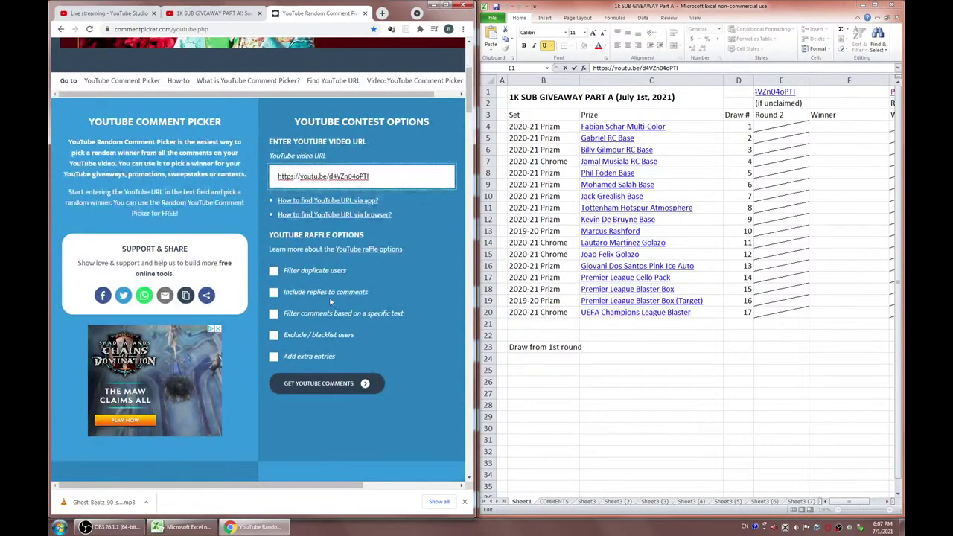
pyautogui.click(274, 272)
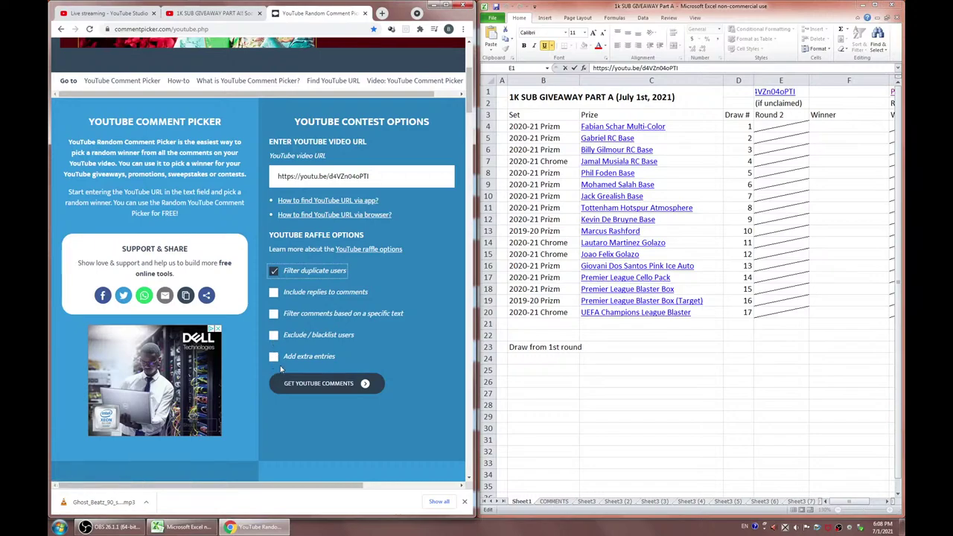
pyautogui.click(316, 387)
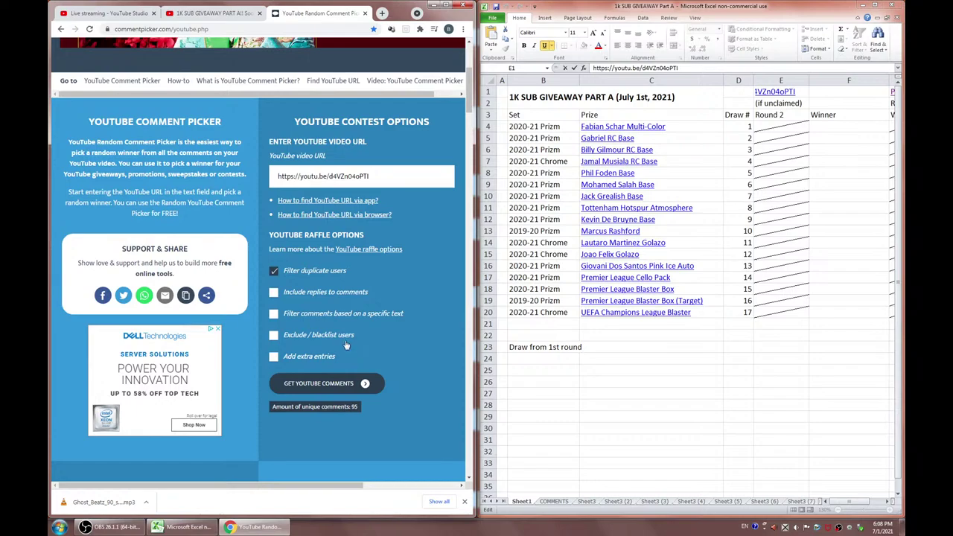
pyautogui.scroll(-3, 351, 317)
pyautogui.scroll(2, 255, 338)
pyautogui.scroll(-1, 255, 338)
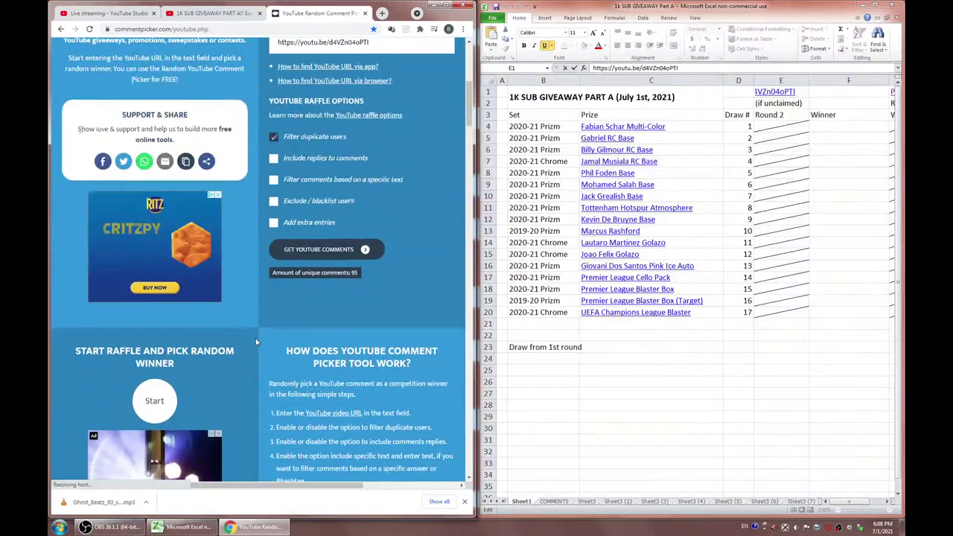
# View the Fabian Schar Multi-Color card via the C4 link, return to Sheet1, and start the raffle
pyautogui.click(712, 128)
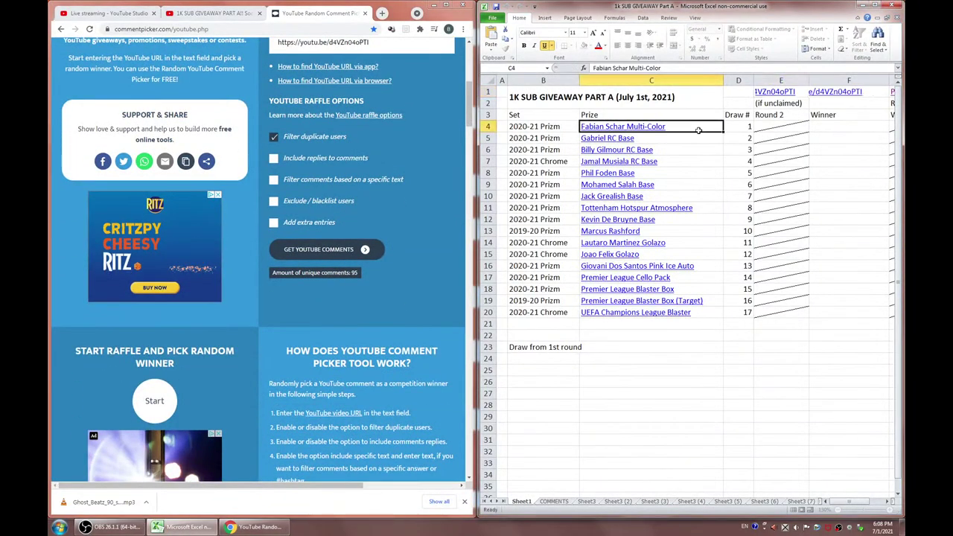
pyautogui.click(633, 127)
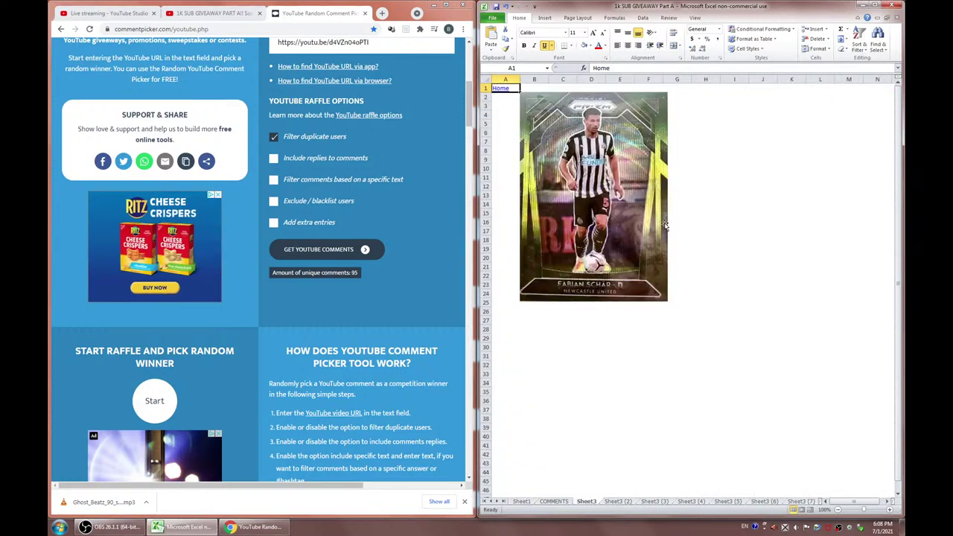
pyautogui.click(507, 90)
pyautogui.click(152, 402)
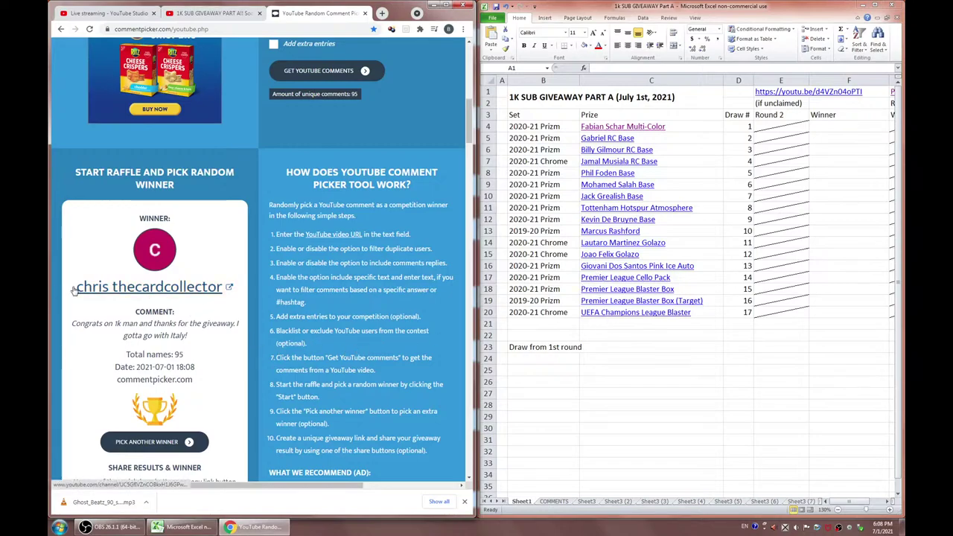
# Select and copy the first raffle winner's username from Comment Picker
pyautogui.scroll(-1, 102, 281)
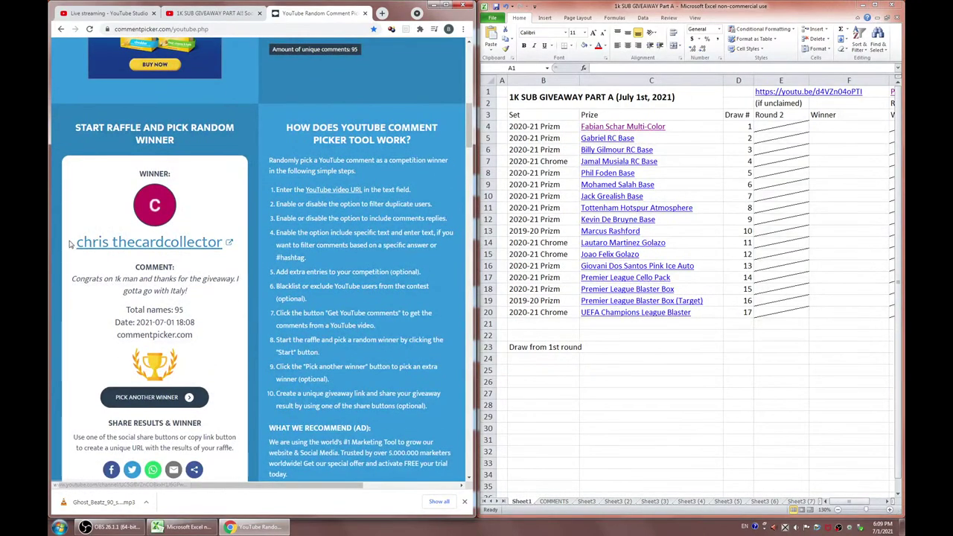
pyautogui.scroll(-1, 176, 423)
pyautogui.scroll(-2, 176, 422)
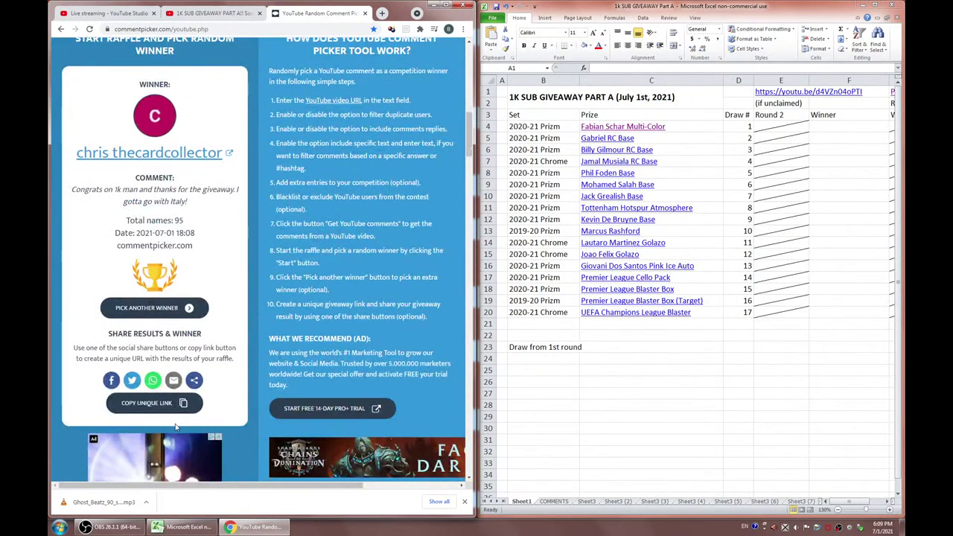
pyautogui.scroll(1, 176, 426)
pyautogui.moveTo(222, 197); pyautogui.dragTo(82, 197)
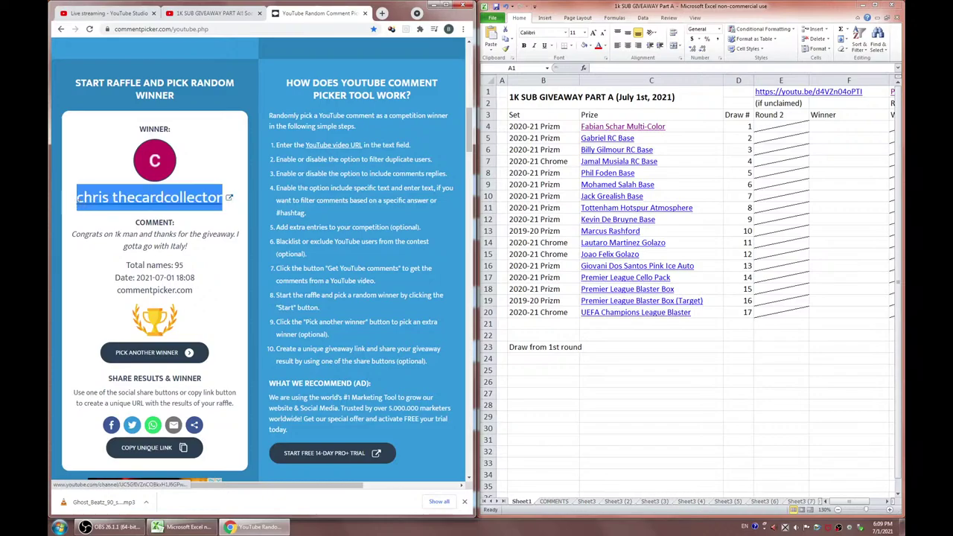
pyautogui.click(77, 198)
pyautogui.tripleClick(79, 199)
pyautogui.hotkey('ctrl', 'c')
# Paste the first winner's username into Winner cell F4 for the Fabian Schar card
pyautogui.click(829, 128)
pyautogui.hotkey('ctrl', 'v')
pyautogui.press('Escape')
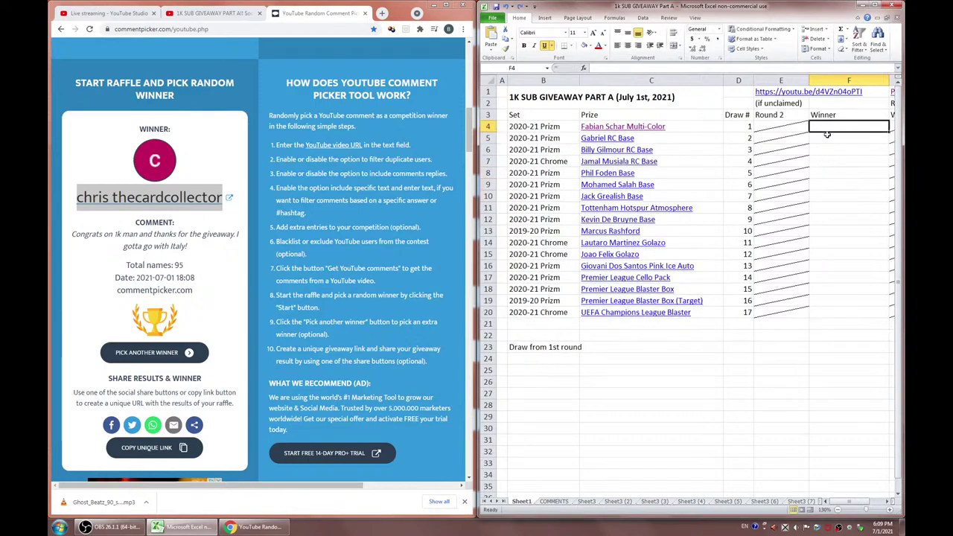
pyautogui.doubleClick(825, 128)
pyautogui.hotkey('ctrl', 'v')
pyautogui.click(823, 158)
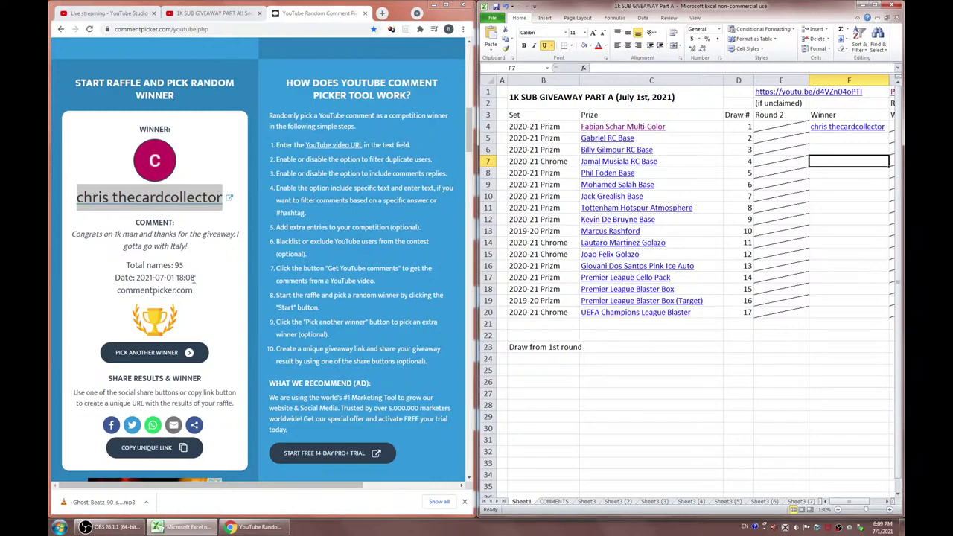
# Hyperlink F4 to the raffle result's unique link
pyautogui.click(149, 447)
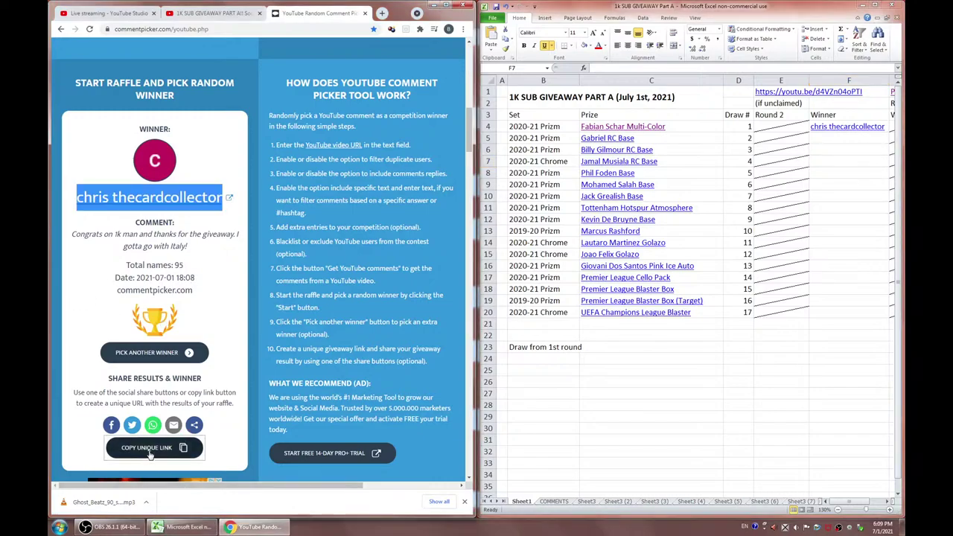
pyautogui.click(845, 134)
pyautogui.rightClick(844, 134)
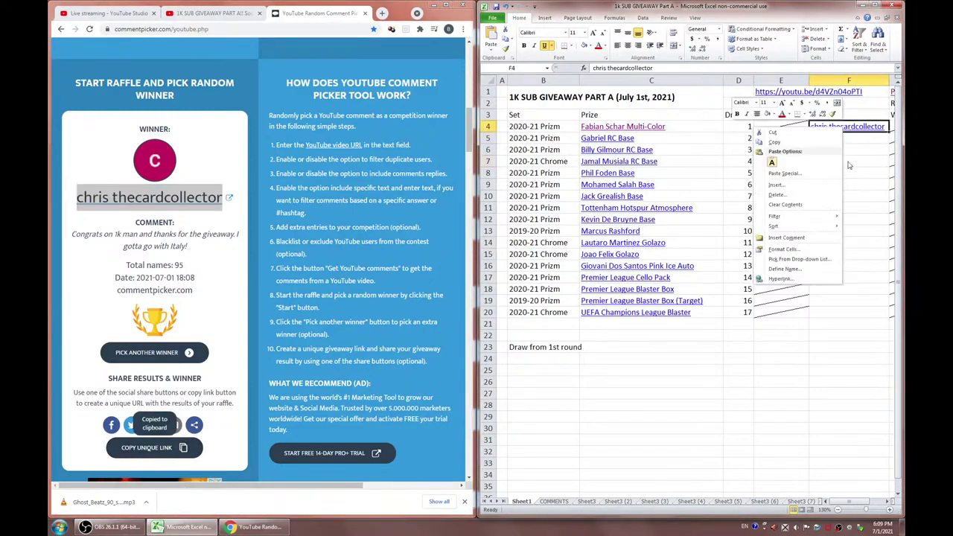
pyautogui.click(774, 272)
pyautogui.click(637, 237)
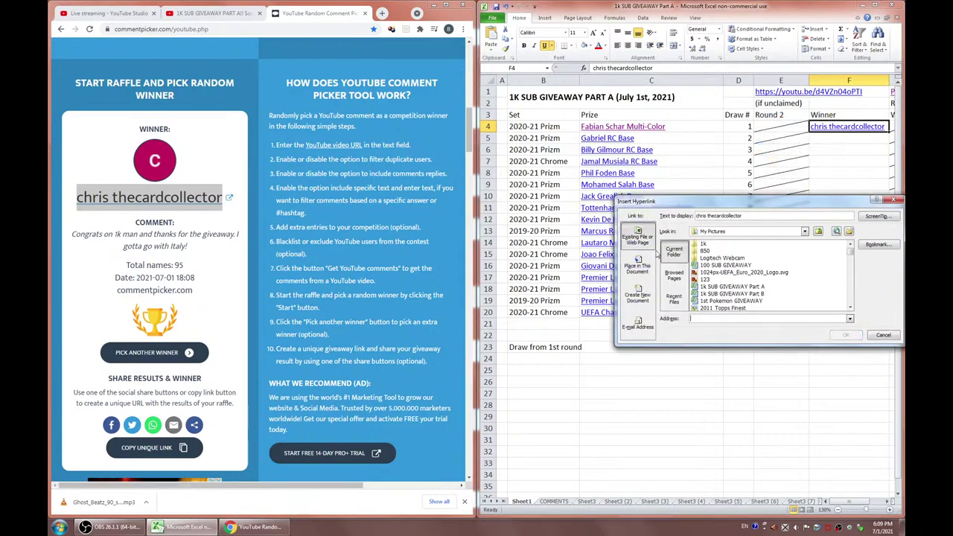
pyautogui.click(714, 318)
pyautogui.hotkey('ctrl', 'v')
pyautogui.click(846, 335)
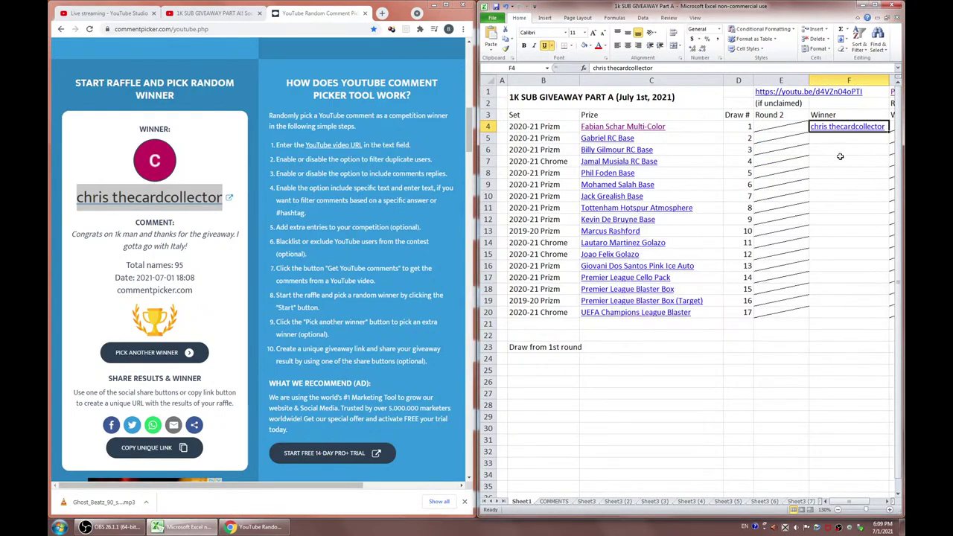
pyautogui.press('Return')
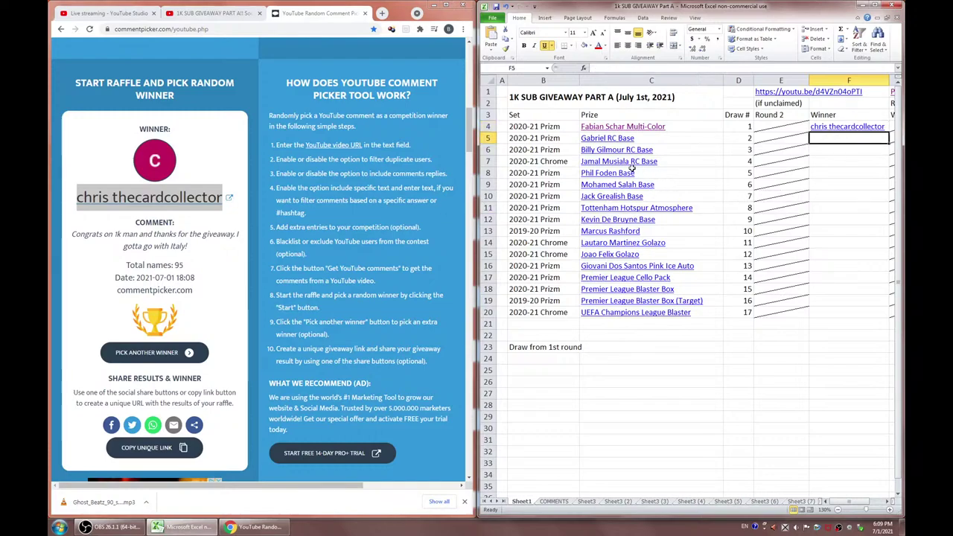
# Check the Fabian Schar card sheet, return to the prize list, and verify F4's winner entry
pyautogui.click(610, 127)
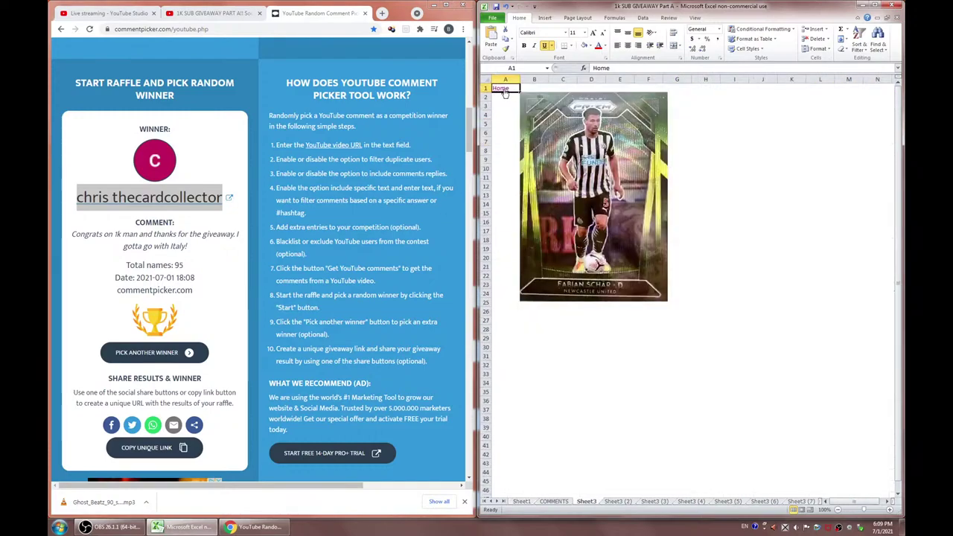
pyautogui.click(505, 93)
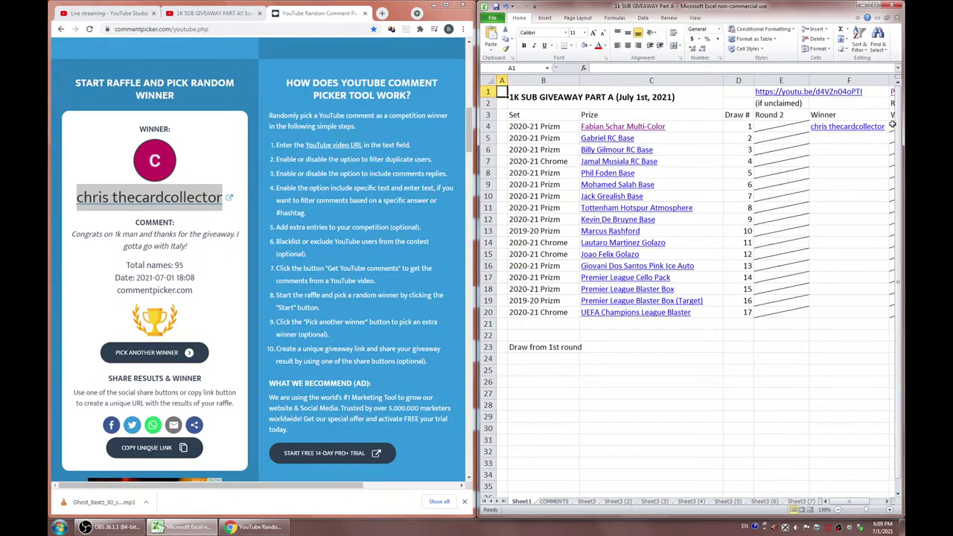
pyautogui.click(842, 138)
pyautogui.click(842, 127)
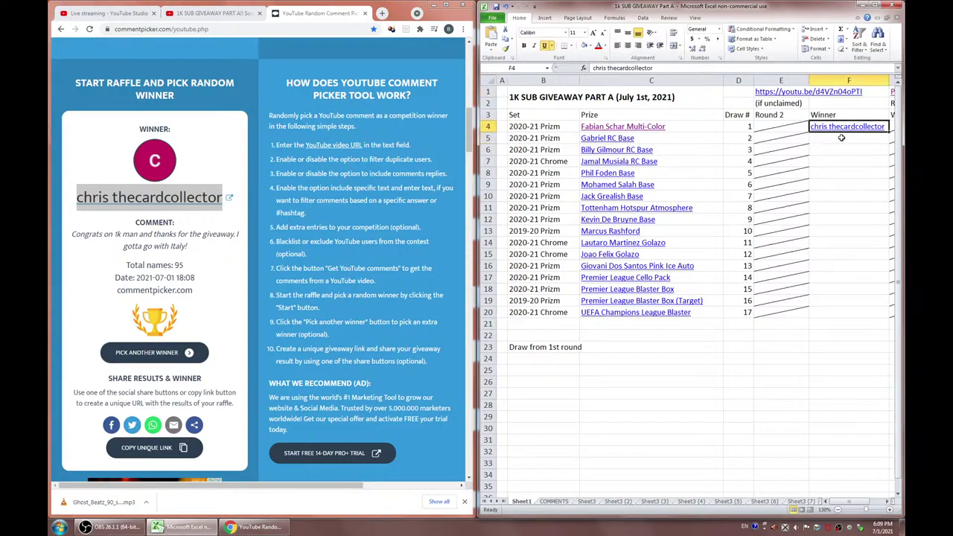
pyautogui.click(658, 70)
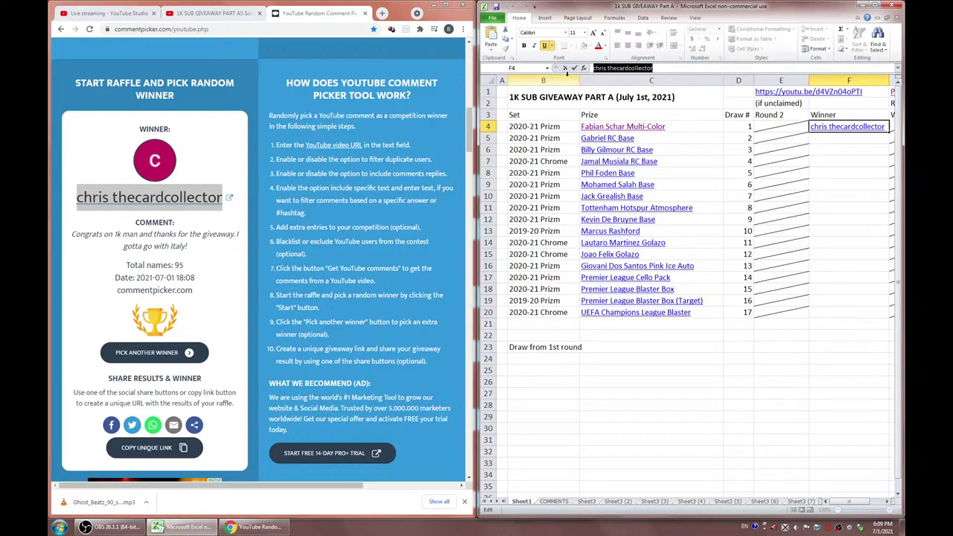
pyautogui.click(310, 254)
# Turn on Exclude / blacklist users and add the first winner's name followed by a comma
pyautogui.scroll(5, 327, 318)
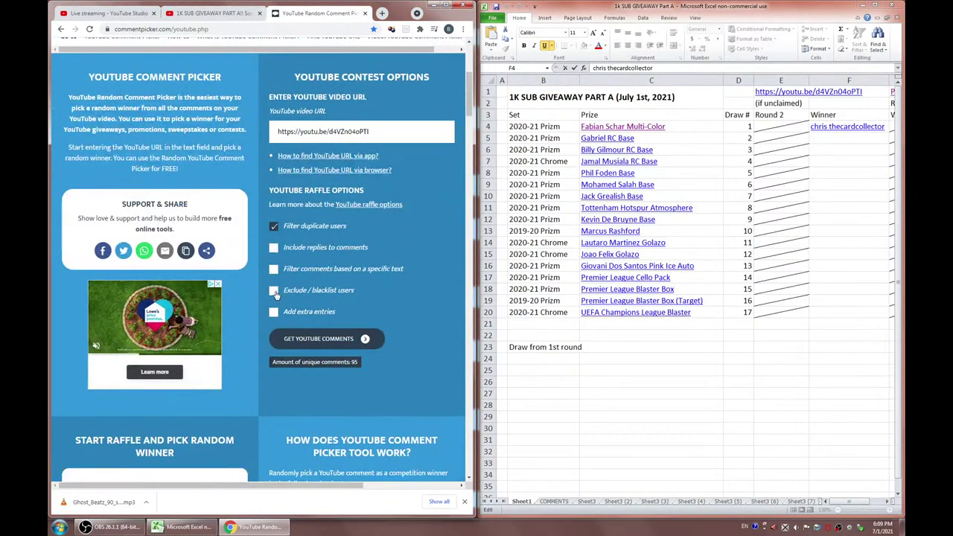
pyautogui.click(306, 290)
pyautogui.click(314, 359)
pyautogui.hotkey('ctrl', 'v')
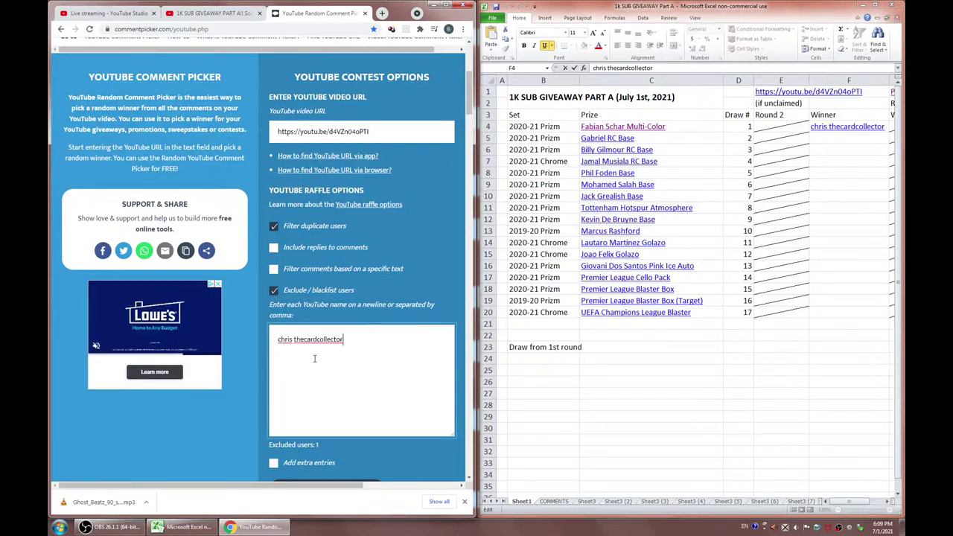
pyautogui.write(',')
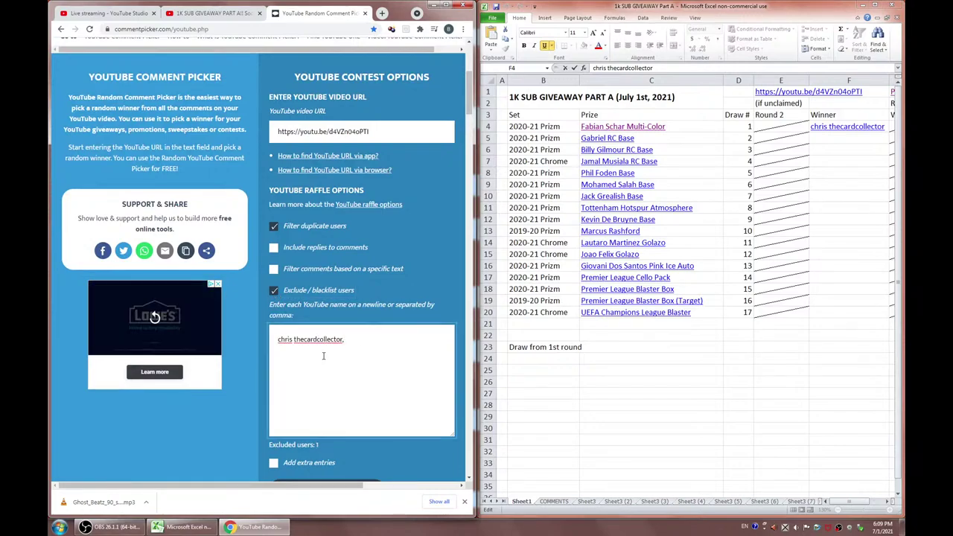
# Preview the Gabriel RC Base card, then select the newly drawn second winner's name
pyautogui.moveTo(470, 93); pyautogui.dragTo(458, 148)
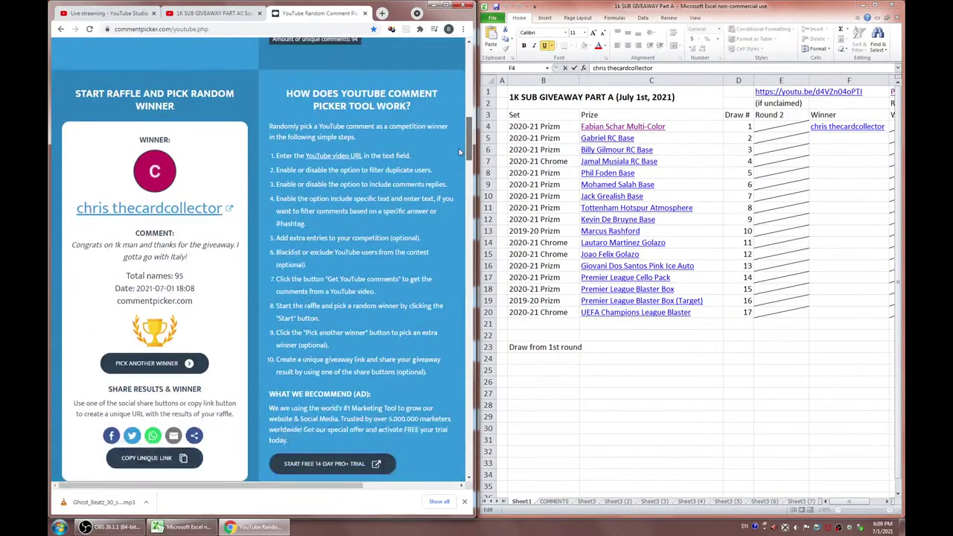
pyautogui.click(605, 139)
pyautogui.click(603, 138)
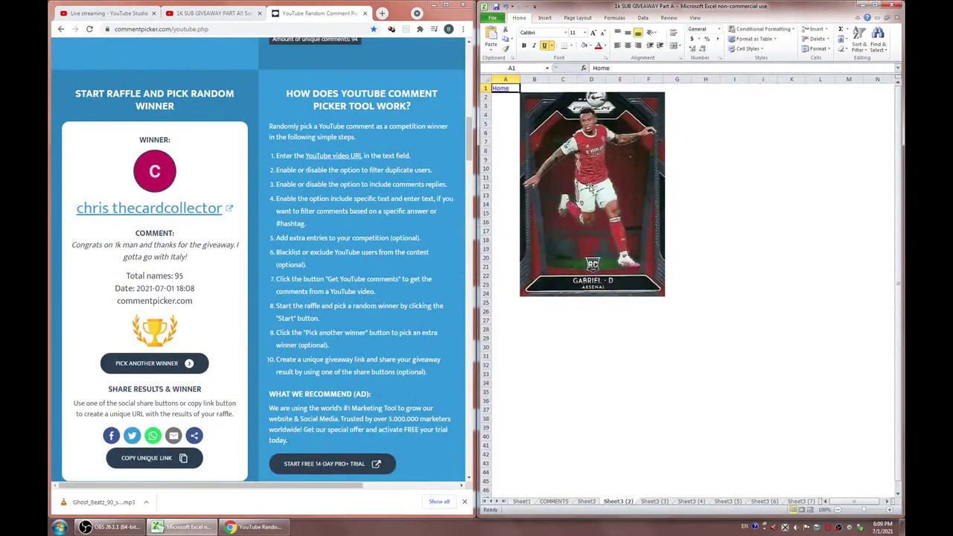
pyautogui.click(502, 89)
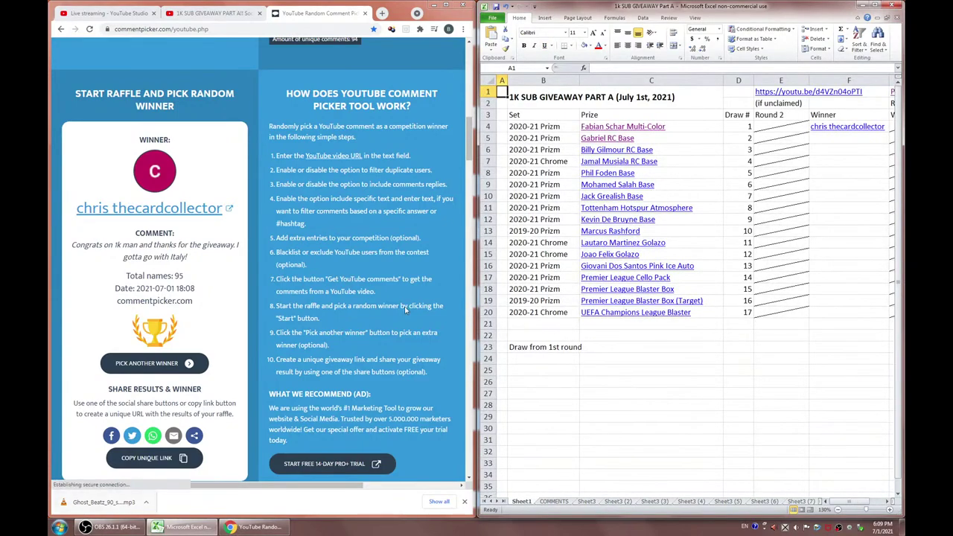
pyautogui.moveTo(470, 140); pyautogui.dragTo(470, 153)
pyautogui.scroll(-1, 453, 168)
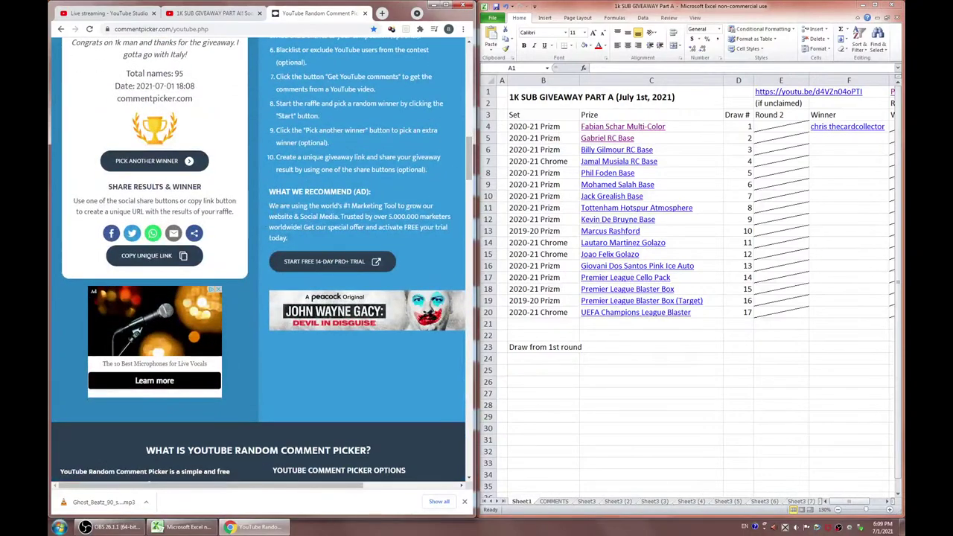
pyautogui.scroll(-2, 438, 182)
pyautogui.scroll(3, 468, 155)
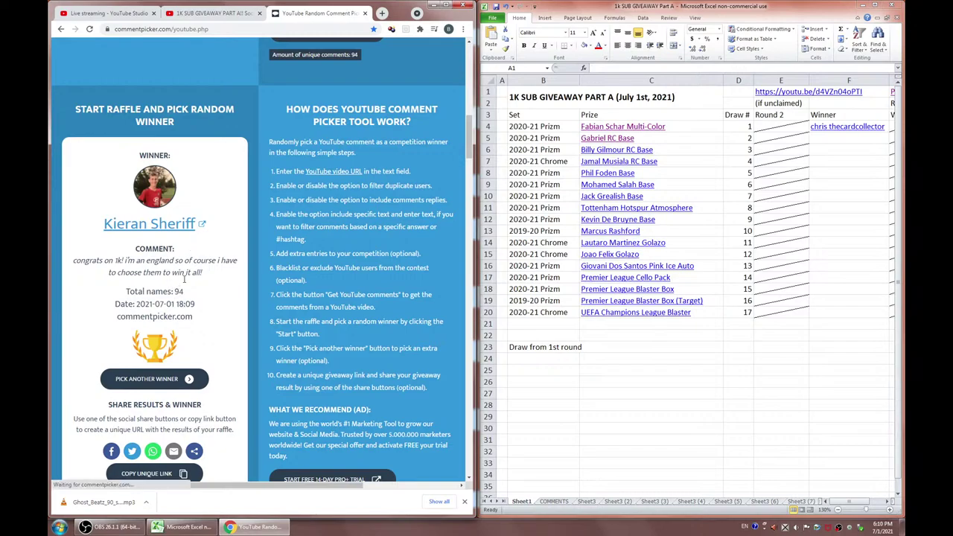
pyautogui.scroll(-1, 184, 279)
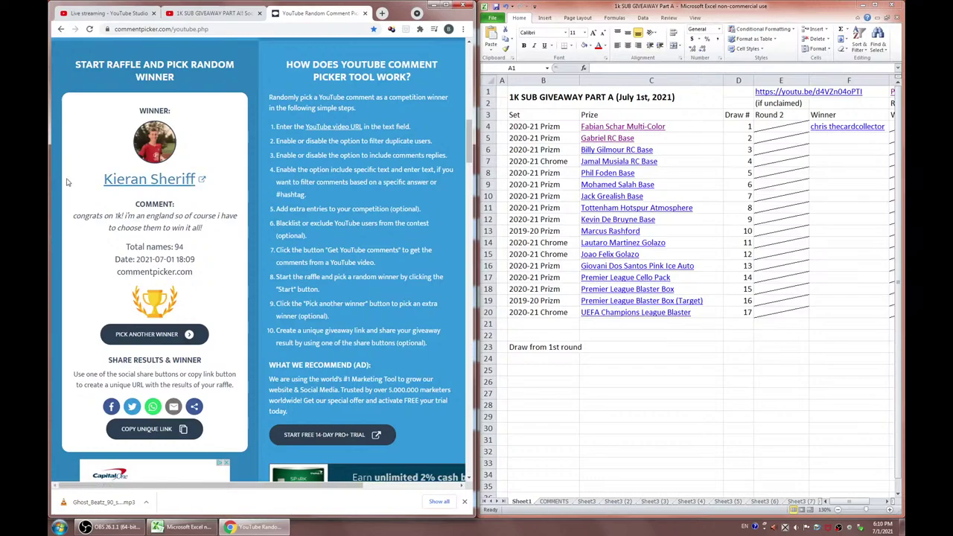
pyautogui.moveTo(195, 179); pyautogui.dragTo(101, 180)
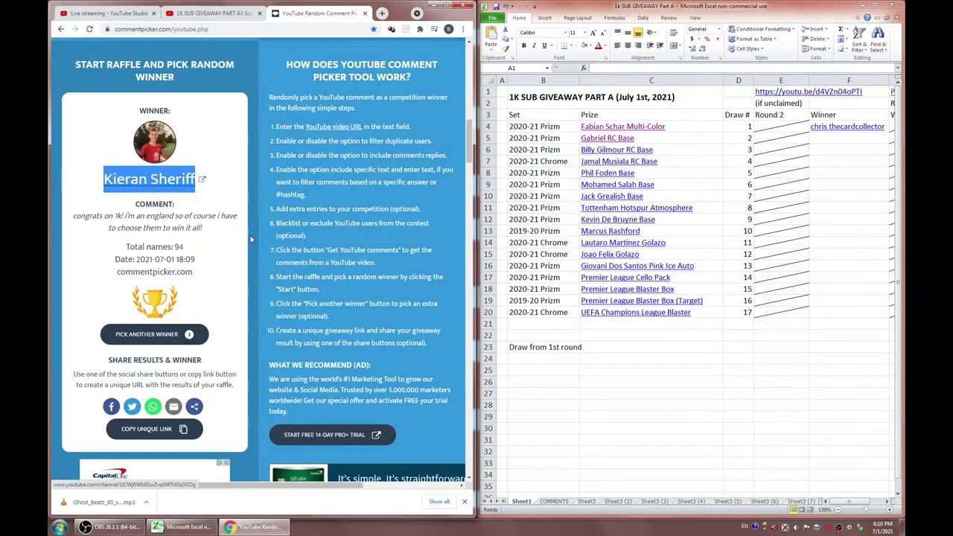
pyautogui.hotkey('ctrl', 'c')
pyautogui.doubleClick(834, 138)
pyautogui.hotkey('ctrl', 'v')
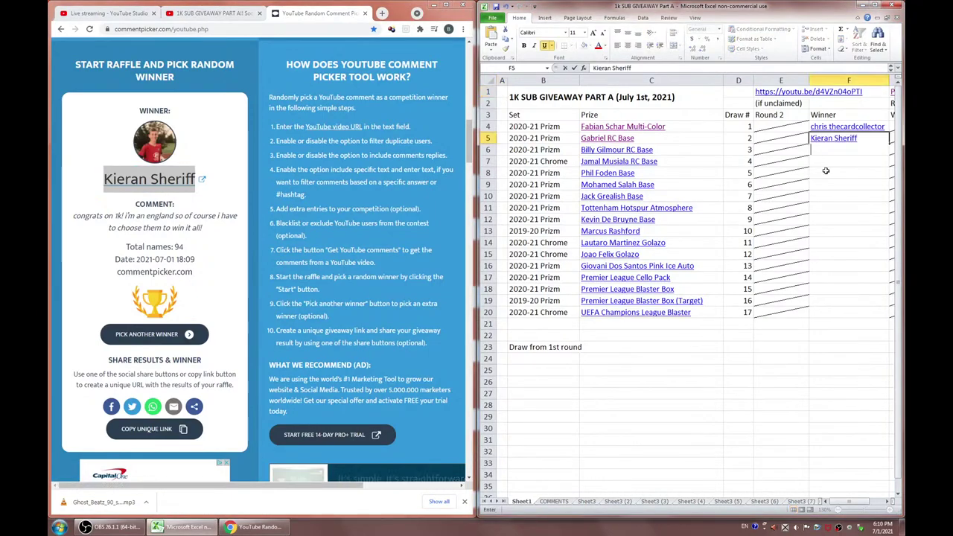
pyautogui.click(826, 171)
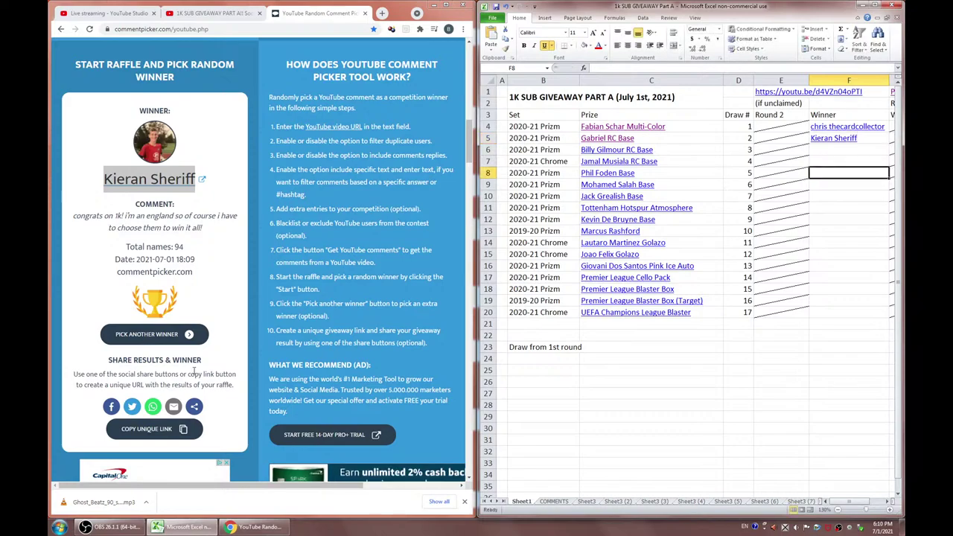
# Hyperlink F5 to the raffle result's unique link
pyautogui.click(134, 430)
pyautogui.rightClick(820, 139)
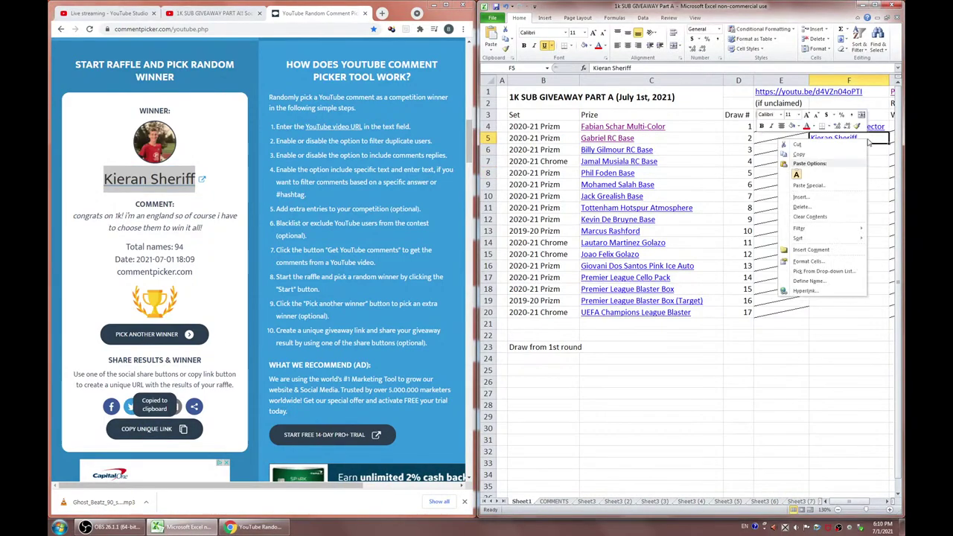
pyautogui.click(806, 291)
pyautogui.hotkey('ctrl', 'v')
pyautogui.click(854, 355)
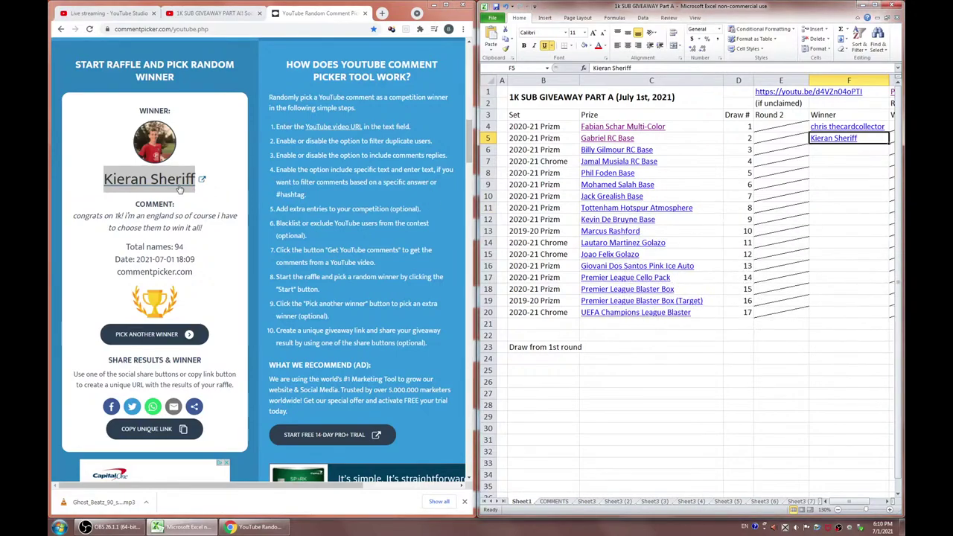
# Append the second winner's name, comma-separated, to Comment Picker's exclude list
pyautogui.doubleClick(870, 139)
pyautogui.hotkey('shift', 'Home')
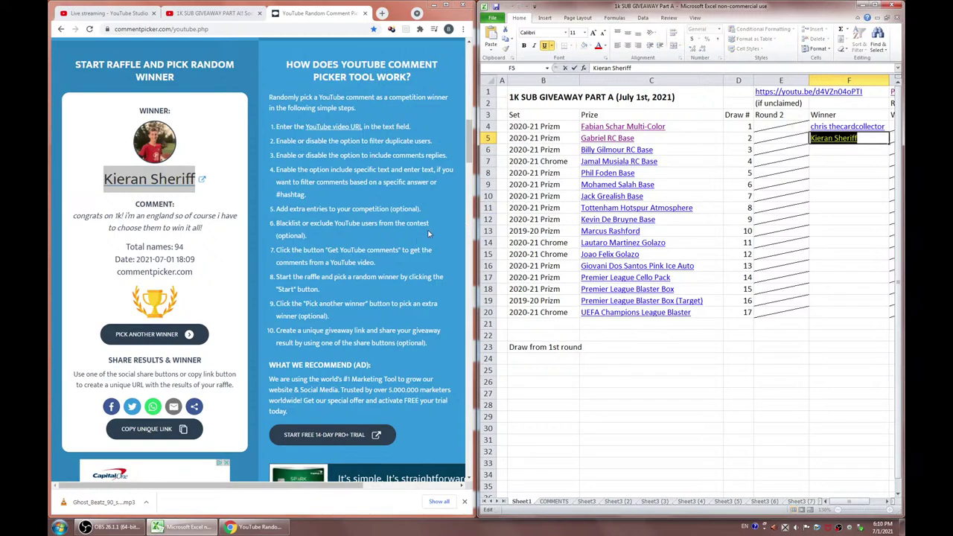
pyautogui.click(428, 234)
pyautogui.moveTo(471, 137); pyautogui.dragTo(466, 157)
pyautogui.click(377, 134)
pyautogui.write(',')
pyautogui.hotkey('ctrl', 'v')
pyautogui.click(708, 149)
# Preview the Billy Gilmour RC Base card, draw another winner, and select their name
pyautogui.click(609, 149)
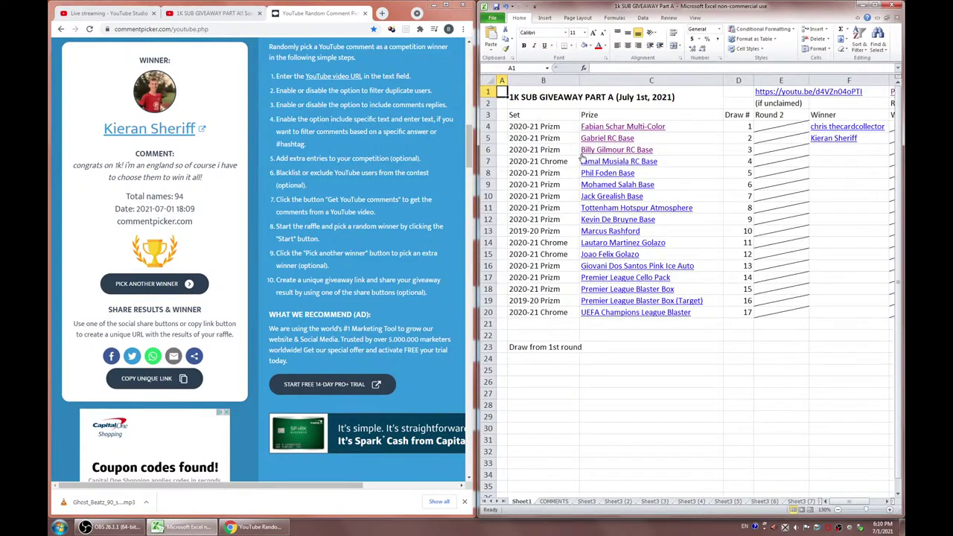
pyautogui.click(142, 285)
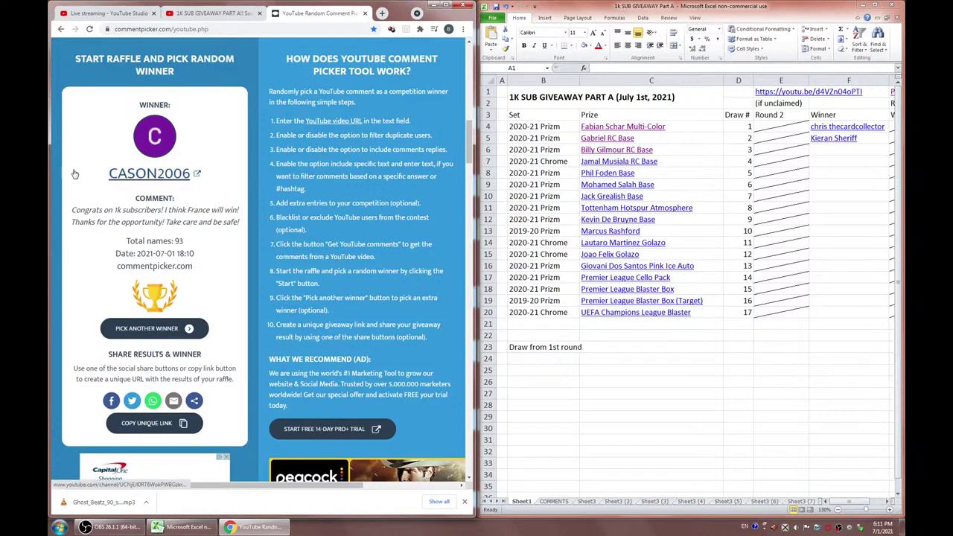
pyautogui.moveTo(105, 175); pyautogui.dragTo(192, 173)
# Enter the third winner's name in F6 and hyperlink it to the raffle result's unique link
pyautogui.click(823, 150)
pyautogui.hotkey('ctrl', 'v')
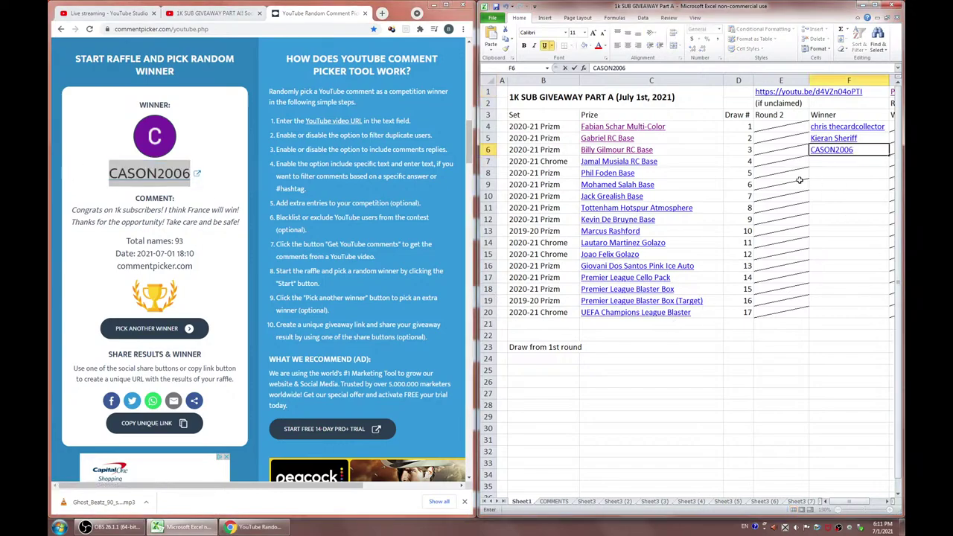
pyautogui.click(146, 423)
pyautogui.click(866, 154)
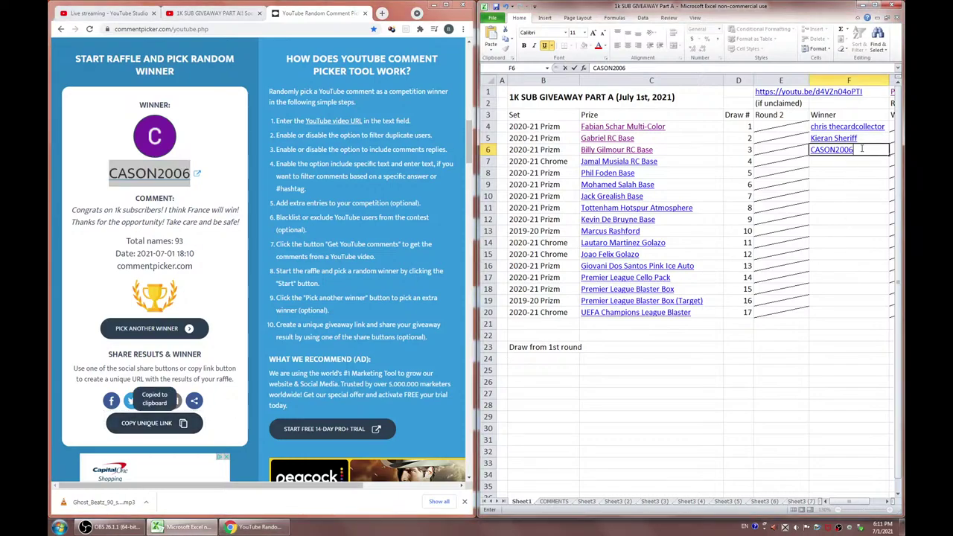
pyautogui.press('Return')
pyautogui.press('Return')
pyautogui.rightClick(865, 154)
pyautogui.click(819, 304)
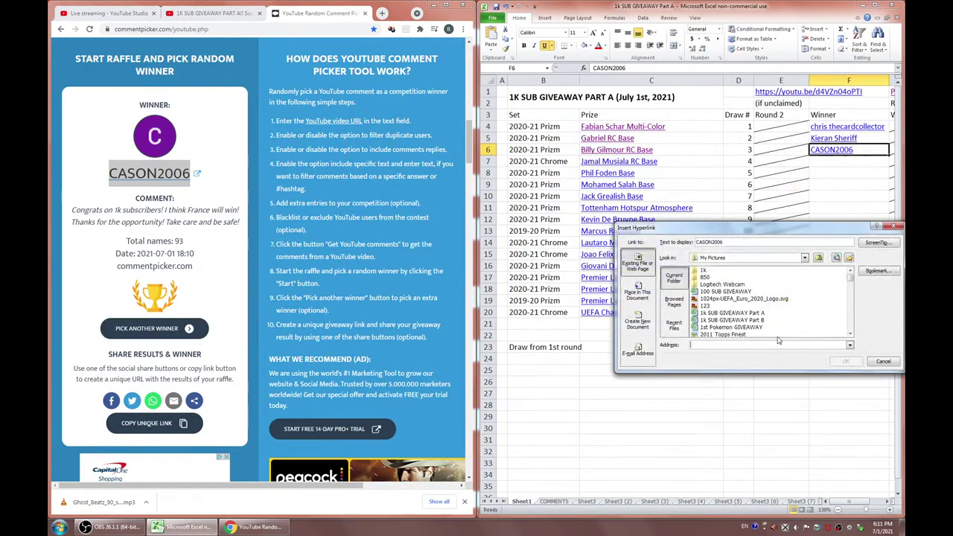
pyautogui.click(846, 361)
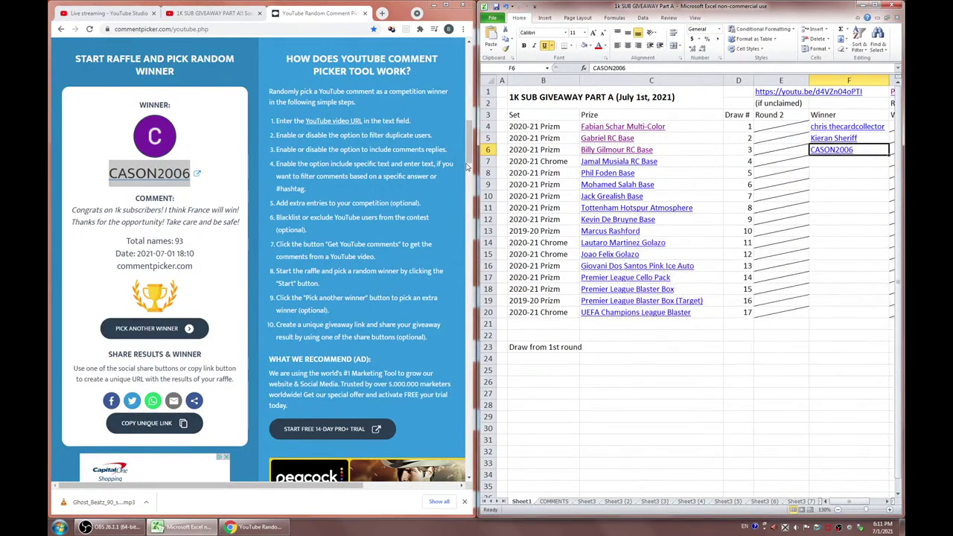
# Copy the third winner's name from F6 into Comment Picker's exclude list
pyautogui.doubleClick(863, 150)
pyautogui.moveTo(863, 150); pyautogui.dragTo(799, 152)
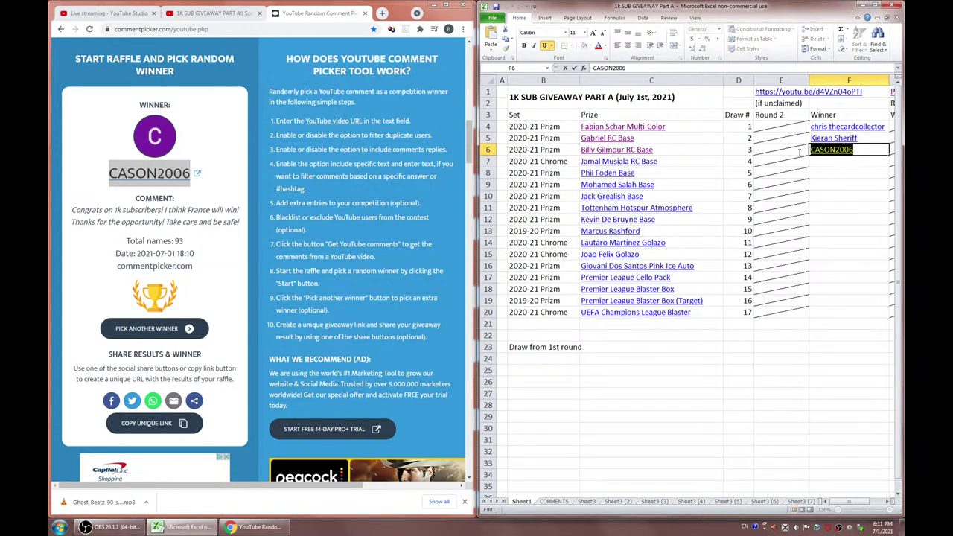
pyautogui.click(820, 182)
pyautogui.moveTo(470, 157); pyautogui.dragTo(468, 128)
pyautogui.click(407, 140)
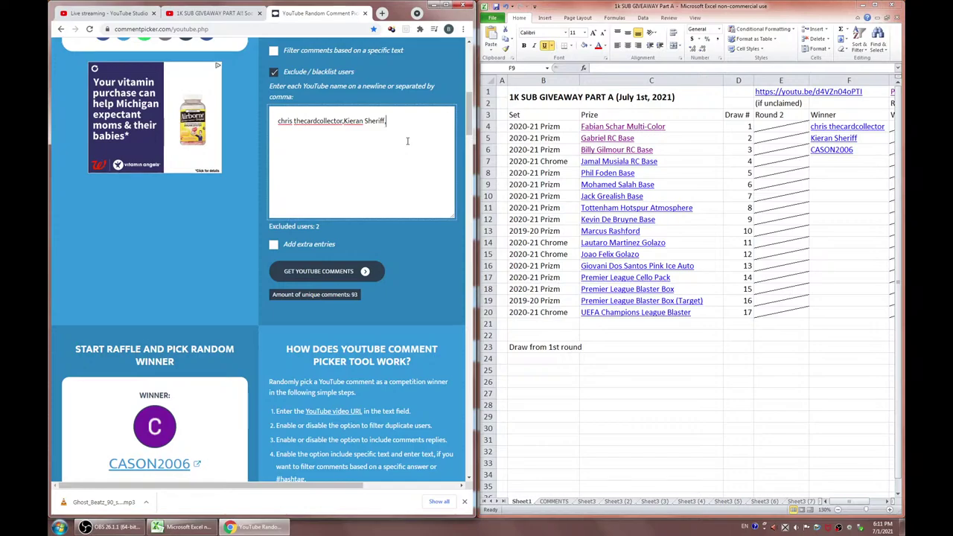
pyautogui.hotkey('ctrl', 'v')
pyautogui.scroll(-6, 463, 129)
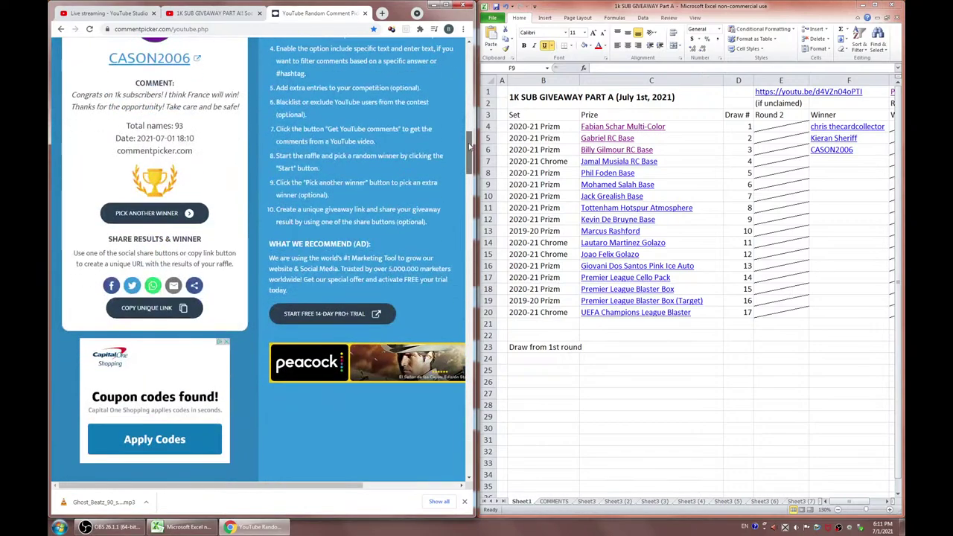
pyautogui.scroll(2, 467, 132)
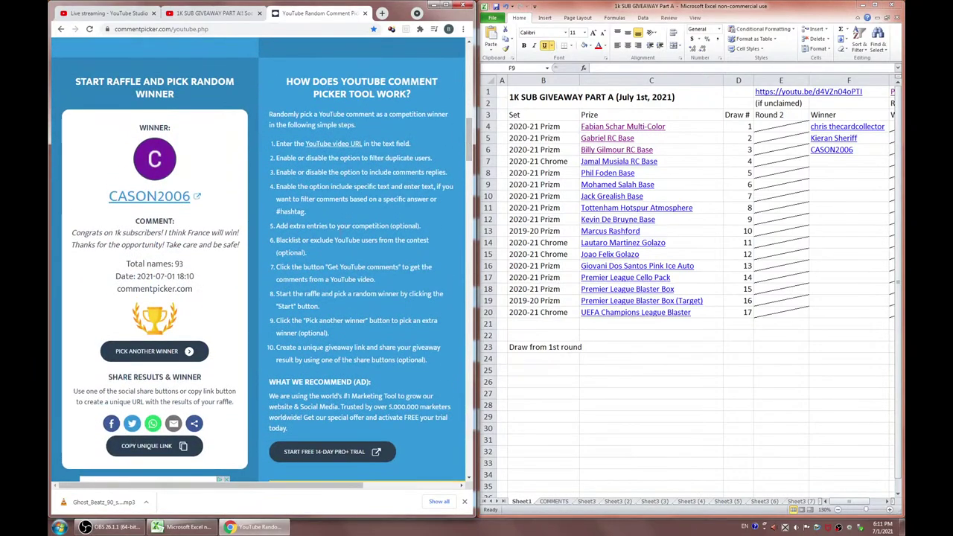
pyautogui.click(842, 161)
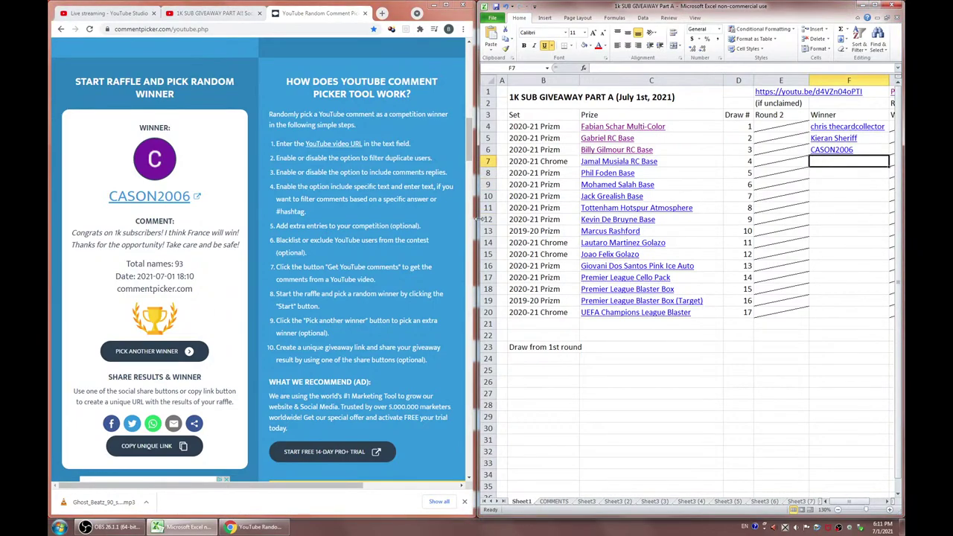
pyautogui.scroll(-1, 148, 339)
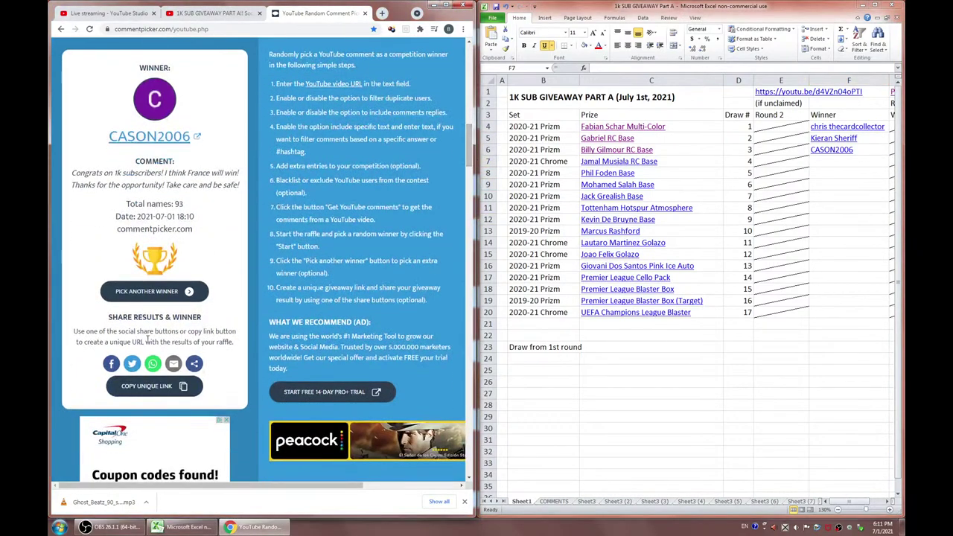
# Preview the Jamal Musiala RC Base card, then draw a fourth winner from the 92 remaining names
pyautogui.click(621, 162)
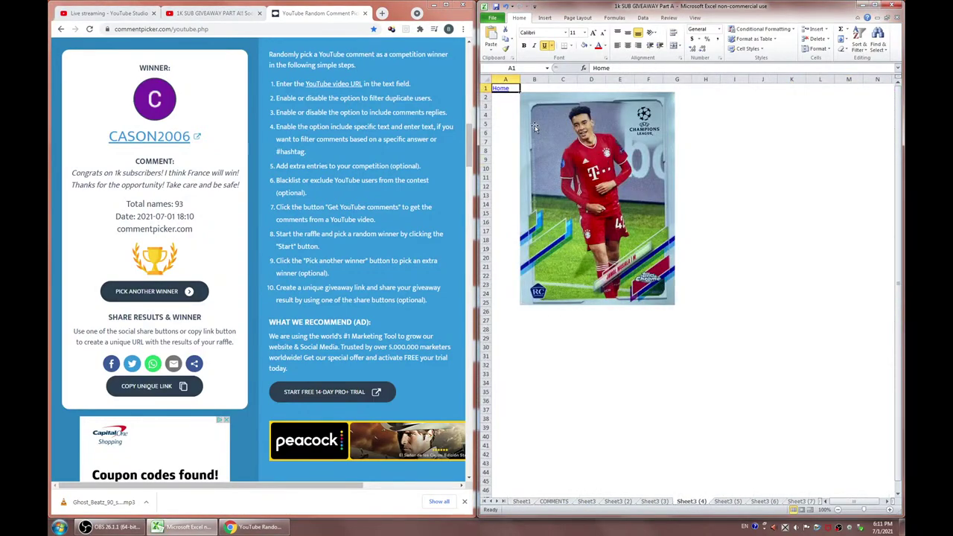
pyautogui.click(503, 89)
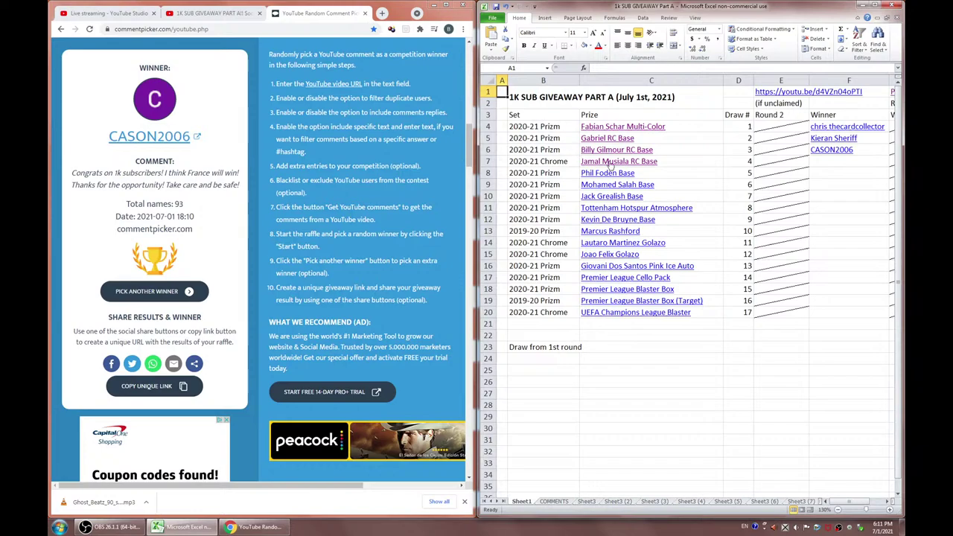
pyautogui.click(152, 295)
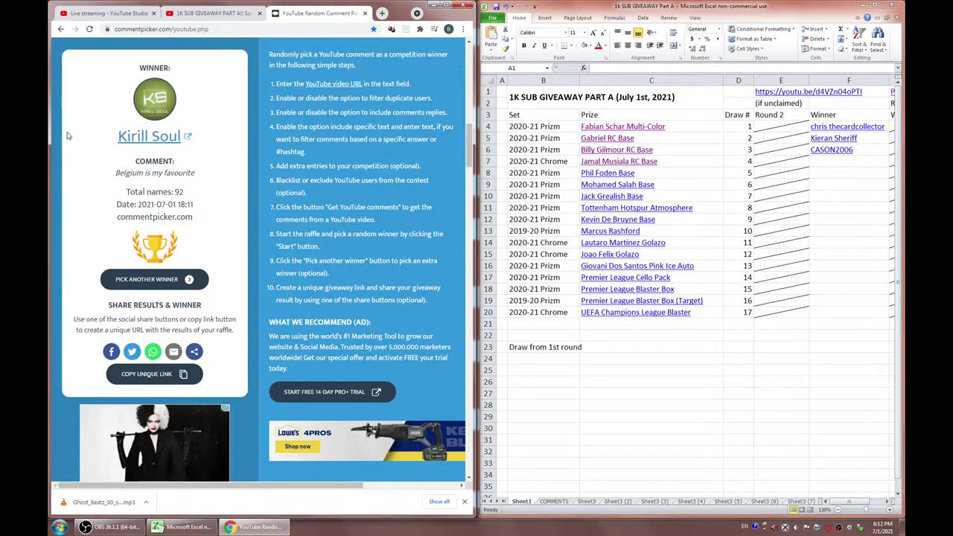
# Paste the drawn winner's name into cell F7 beside Jamal Musiala RC Base
pyautogui.moveTo(182, 137); pyautogui.dragTo(113, 137)
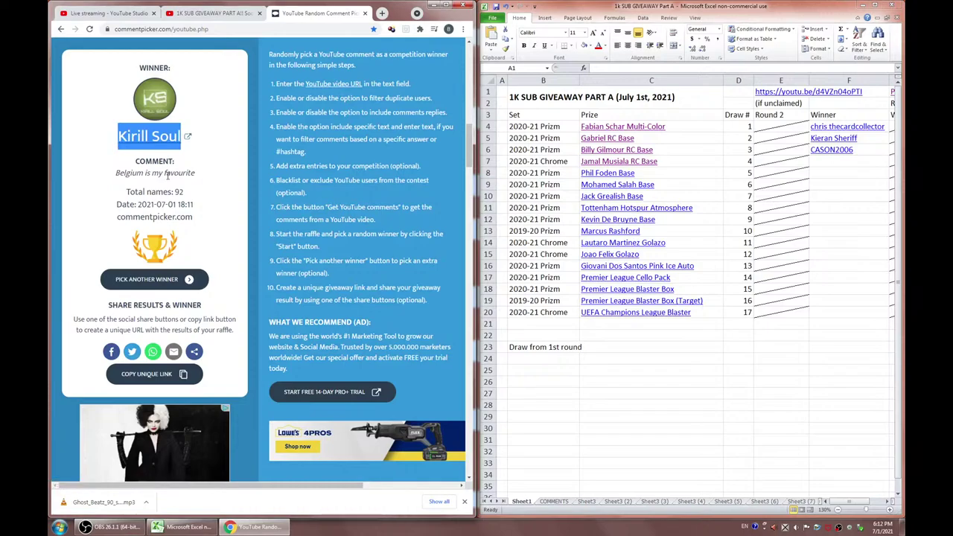
pyautogui.click(851, 172)
pyautogui.doubleClick(826, 162)
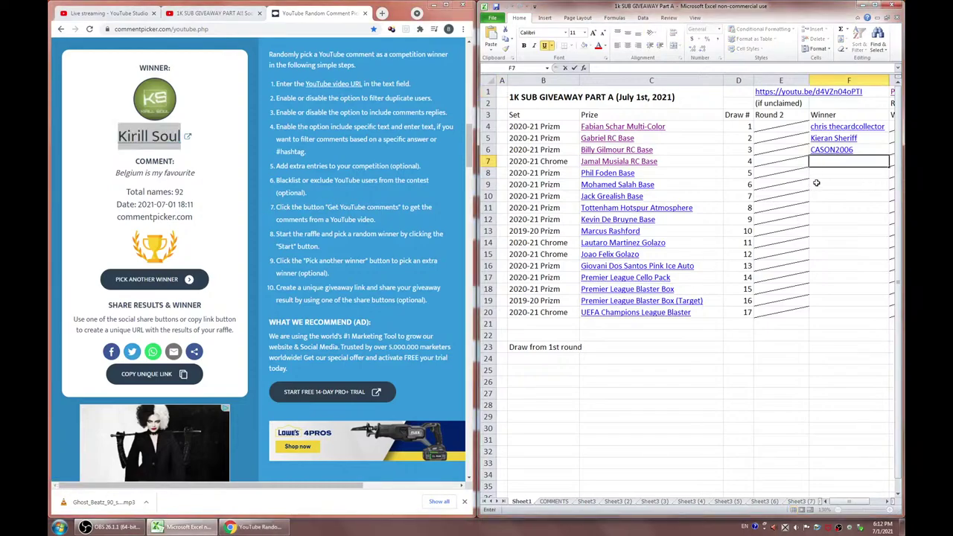
pyautogui.hotkey('ctrl', 'v')
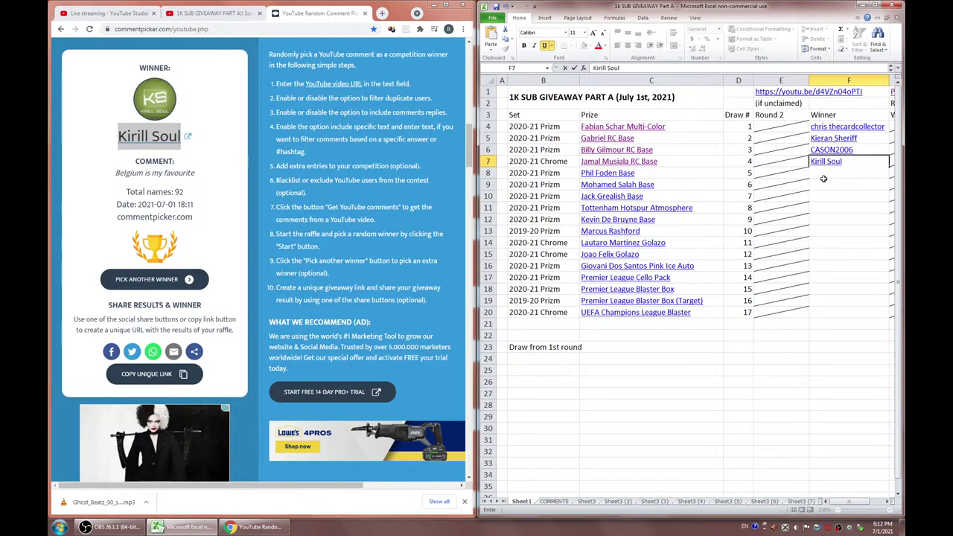
pyautogui.click(825, 183)
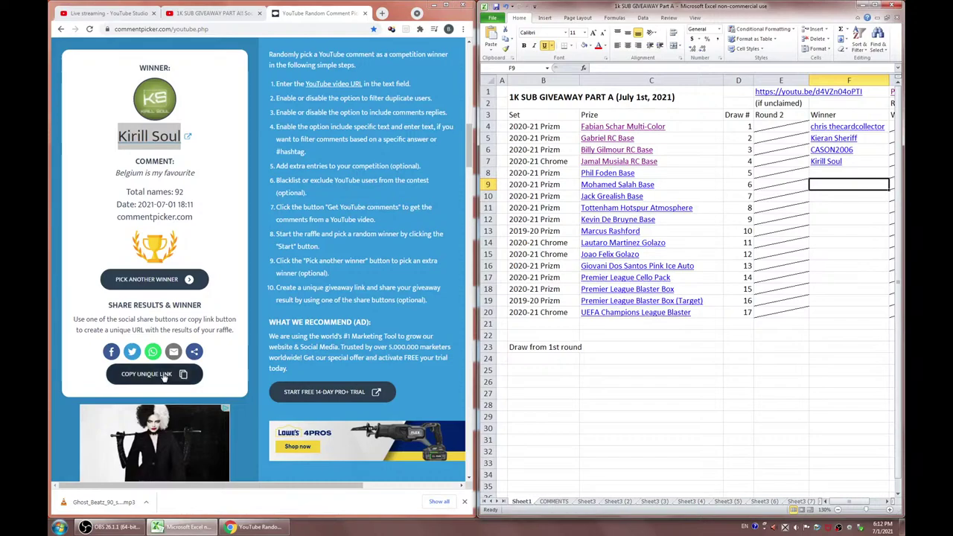
# Hyperlink the F7 winner name to the draw result's unique Comment Picker link
pyautogui.click(164, 375)
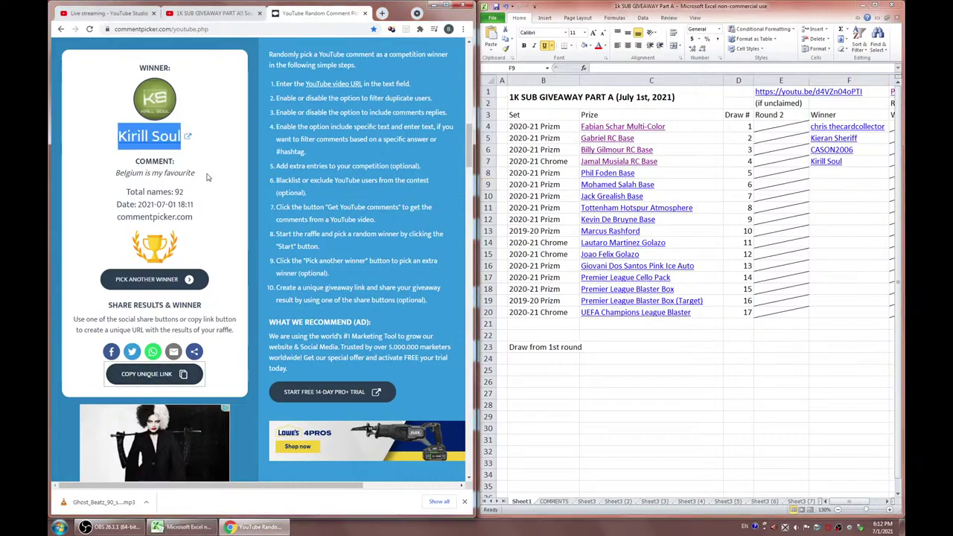
pyautogui.click(844, 162)
pyautogui.doubleClick(843, 162)
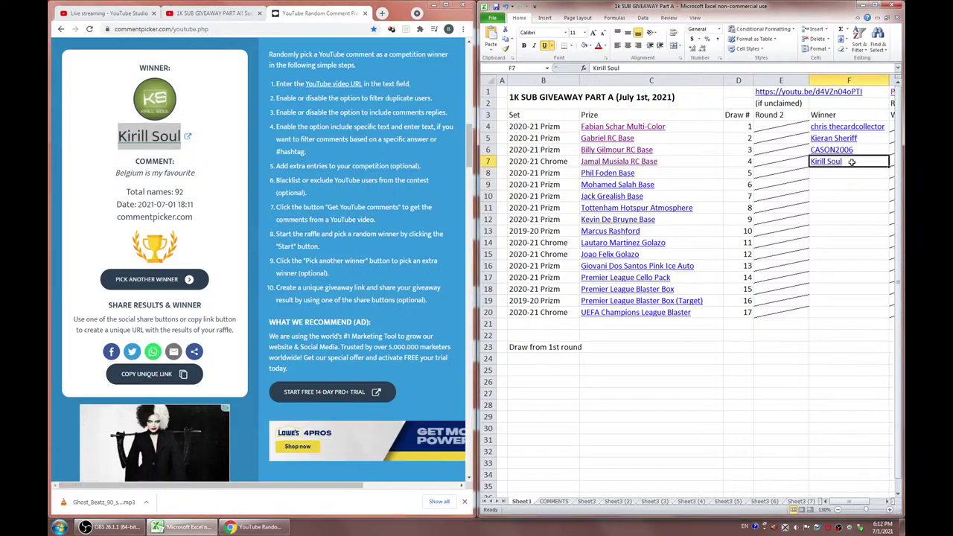
pyautogui.moveTo(844, 161); pyautogui.dragTo(791, 160)
pyautogui.rightClick(792, 162)
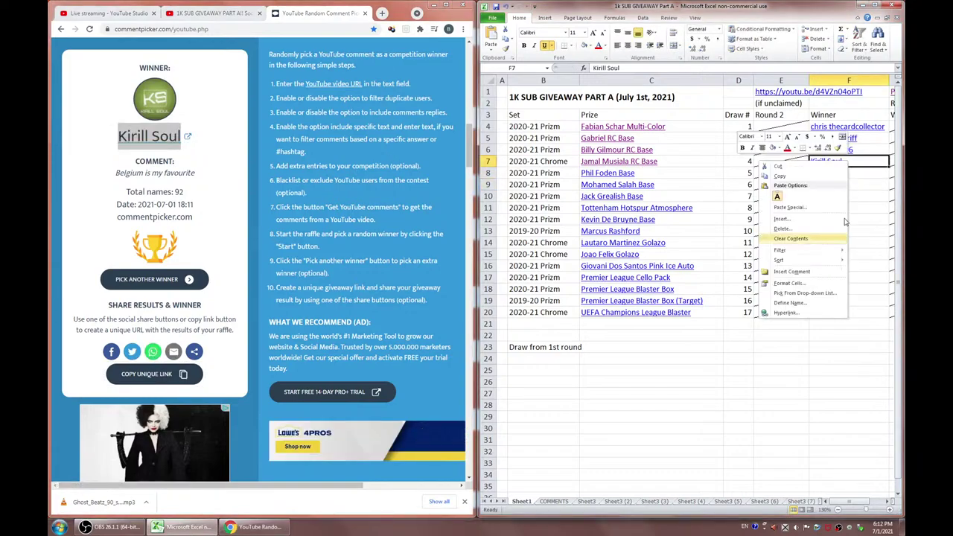
pyautogui.click(787, 312)
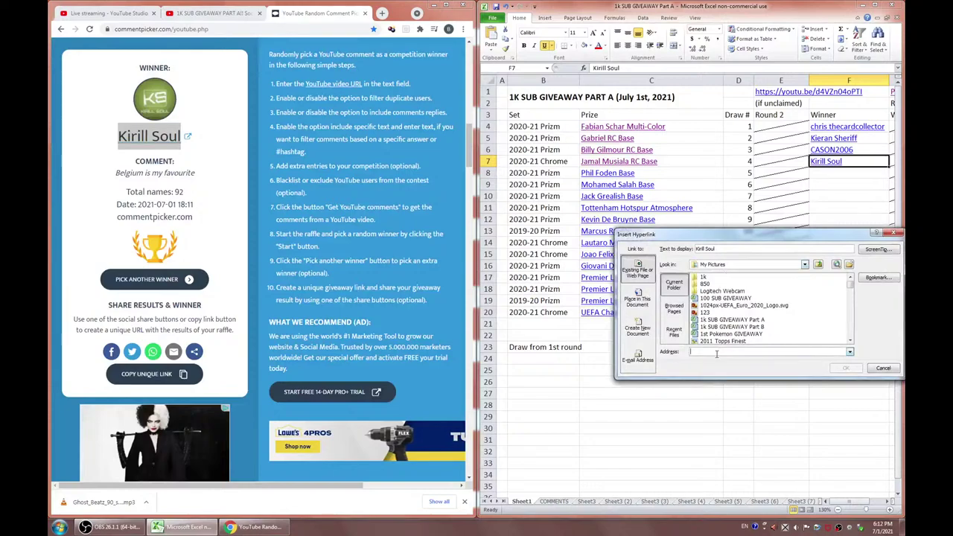
pyautogui.hotkey('ctrl', 'v')
pyautogui.press('Return')
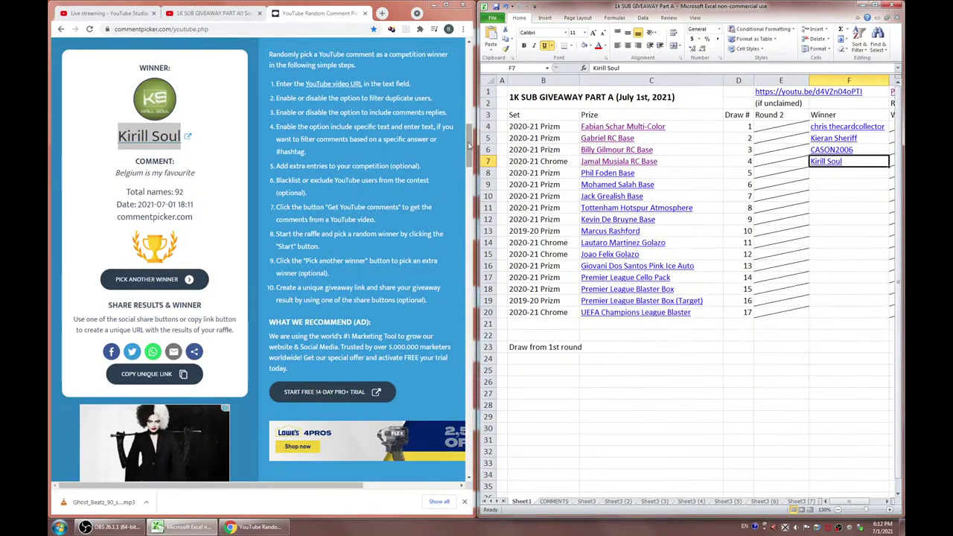
# Add the F7 winner to Comment Picker's excluded users list
pyautogui.scroll(5, 440, 135)
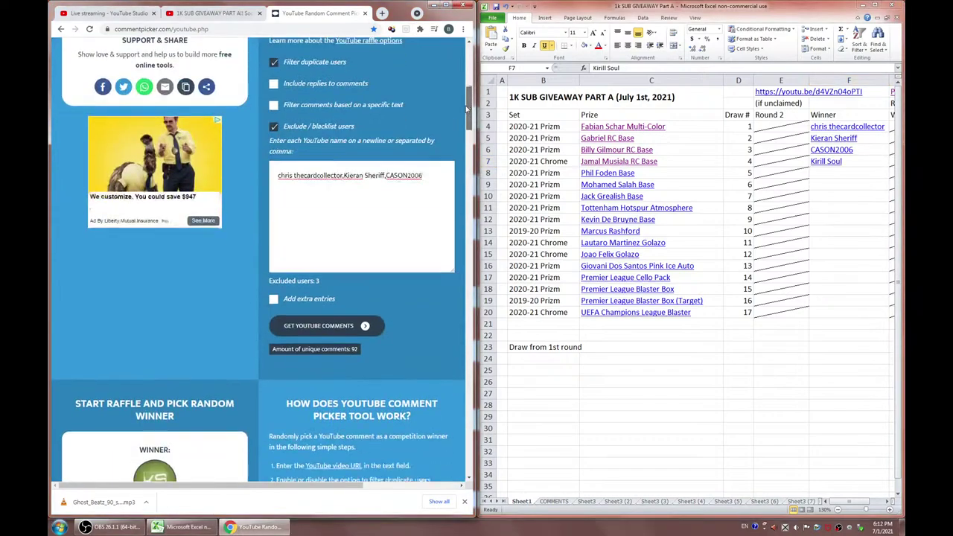
pyautogui.doubleClick(853, 168)
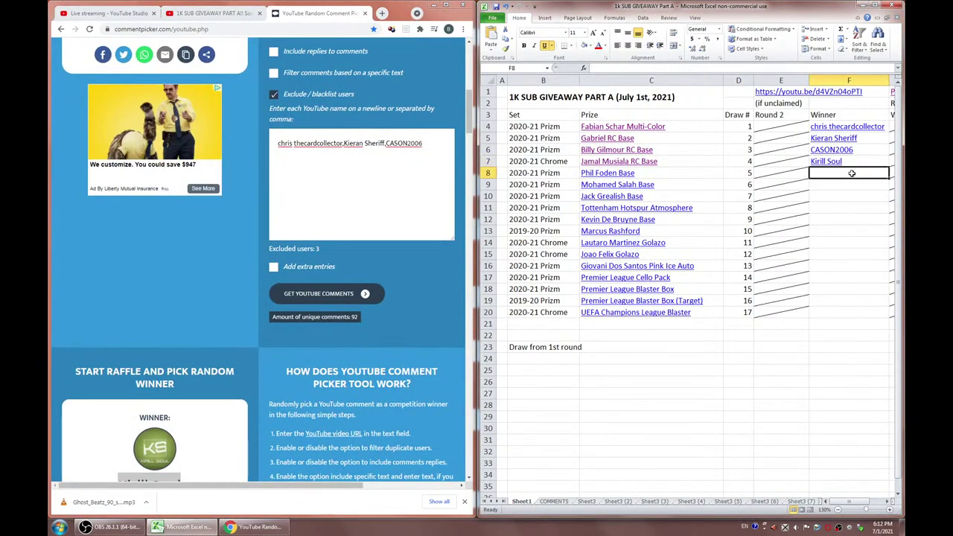
pyautogui.moveTo(854, 161); pyautogui.dragTo(793, 156)
pyautogui.click(438, 152)
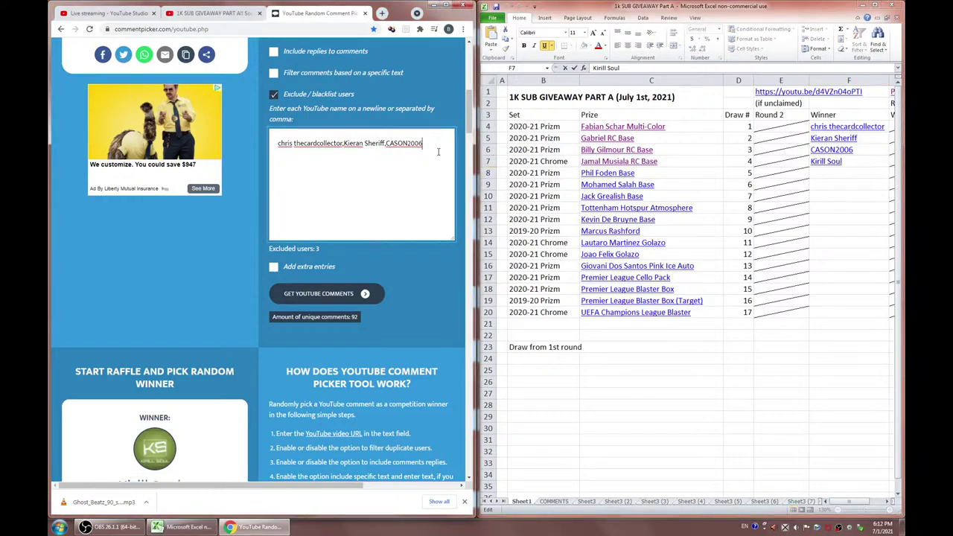
pyautogui.hotkey('ctrl', 'v')
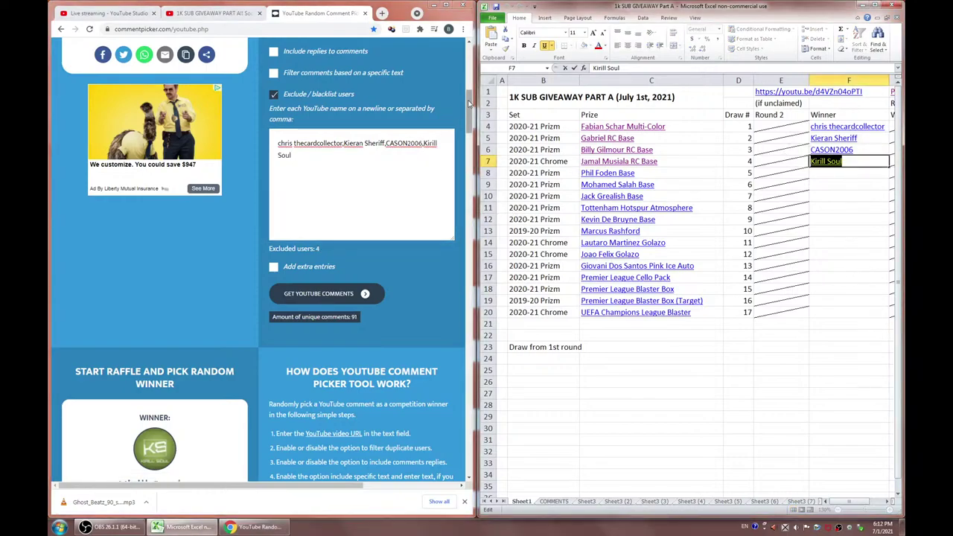
pyautogui.moveTo(469, 106); pyautogui.dragTo(468, 136)
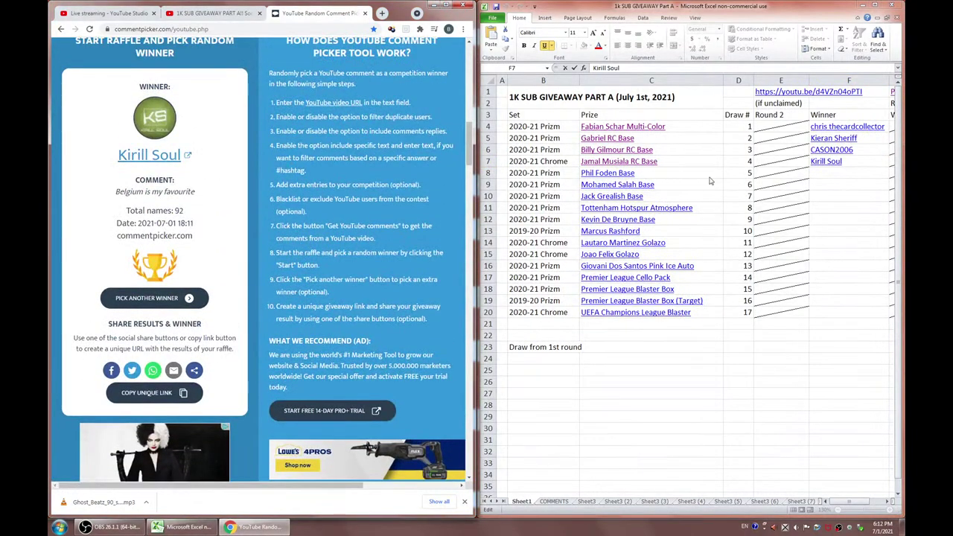
# View the Phil Foden Base card, then draw a fifth winner from the 91 remaining names
pyautogui.click(596, 173)
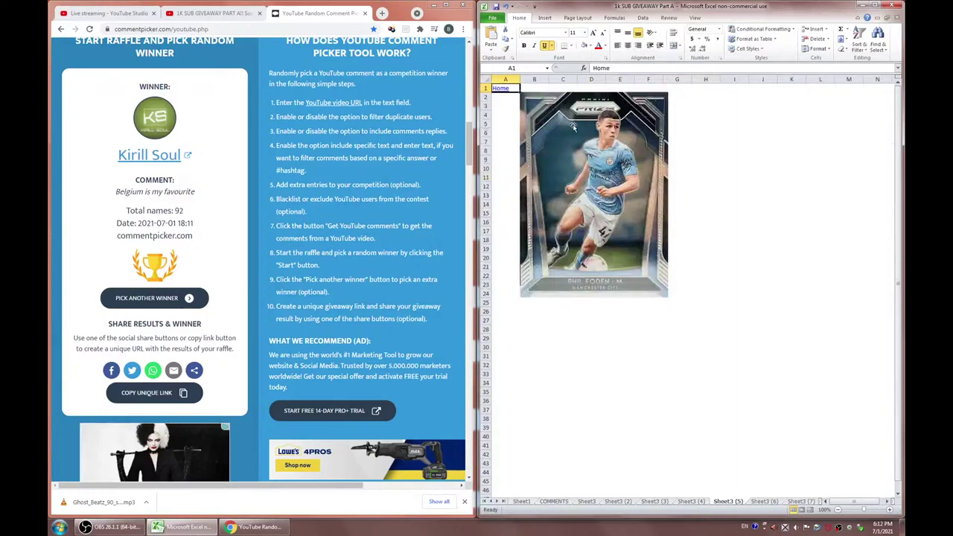
pyautogui.click(501, 89)
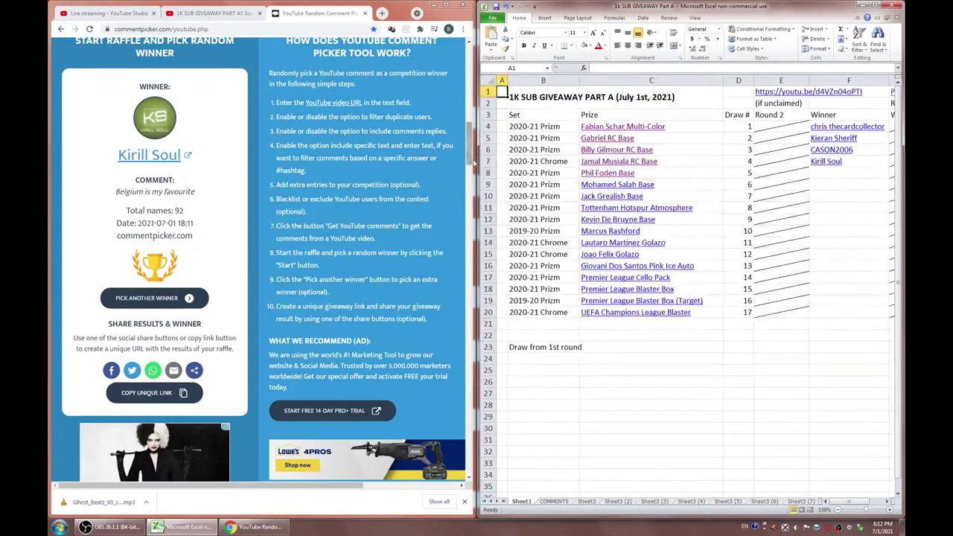
pyautogui.click(138, 298)
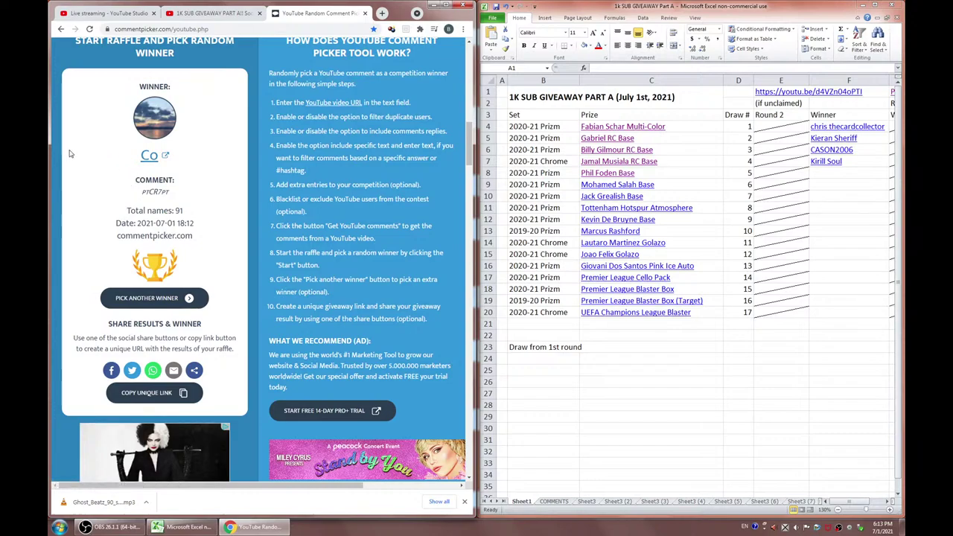
# Enter the new winner's username in cell F8 beside Phil Foden Base
pyautogui.moveTo(70, 154); pyautogui.dragTo(122, 158)
pyautogui.click(831, 175)
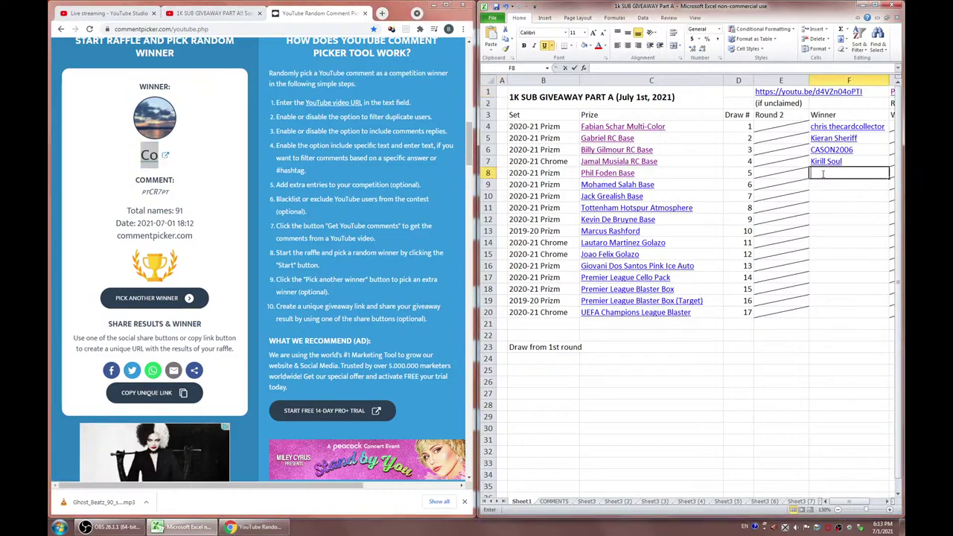
pyautogui.write('Co')
pyautogui.press('Return')
# Copy the draw result link and start a hyperlink on F8, then cancel it
pyautogui.click(153, 393)
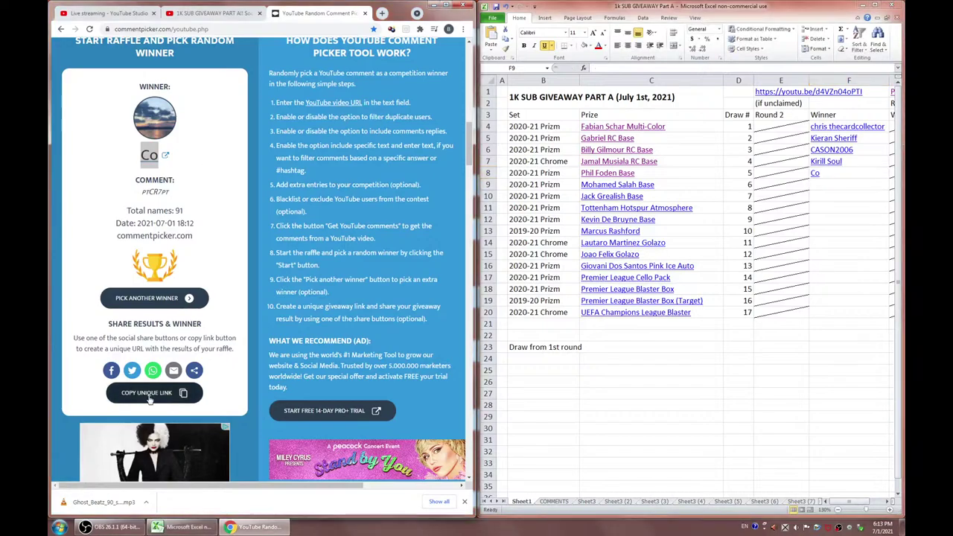
pyautogui.rightClick(835, 174)
pyautogui.click(782, 327)
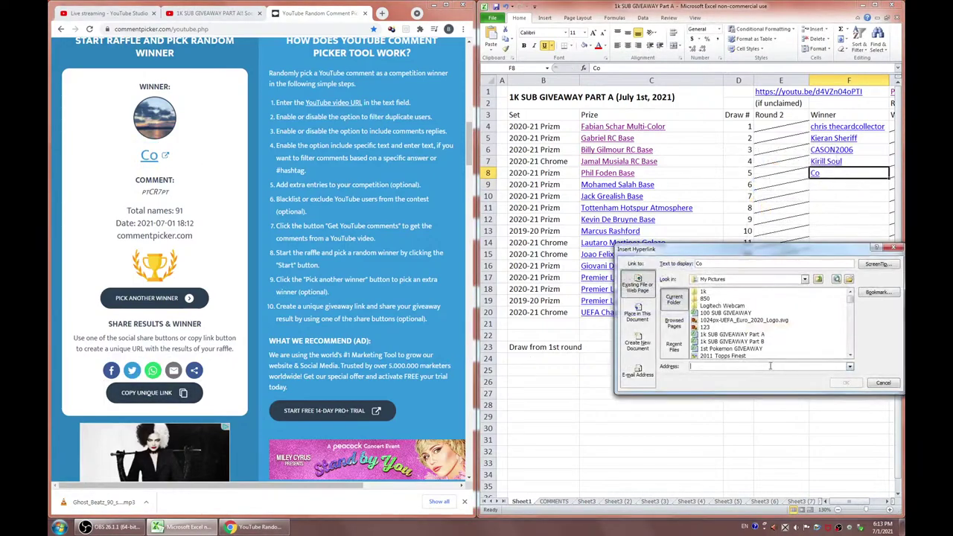
pyautogui.click(841, 383)
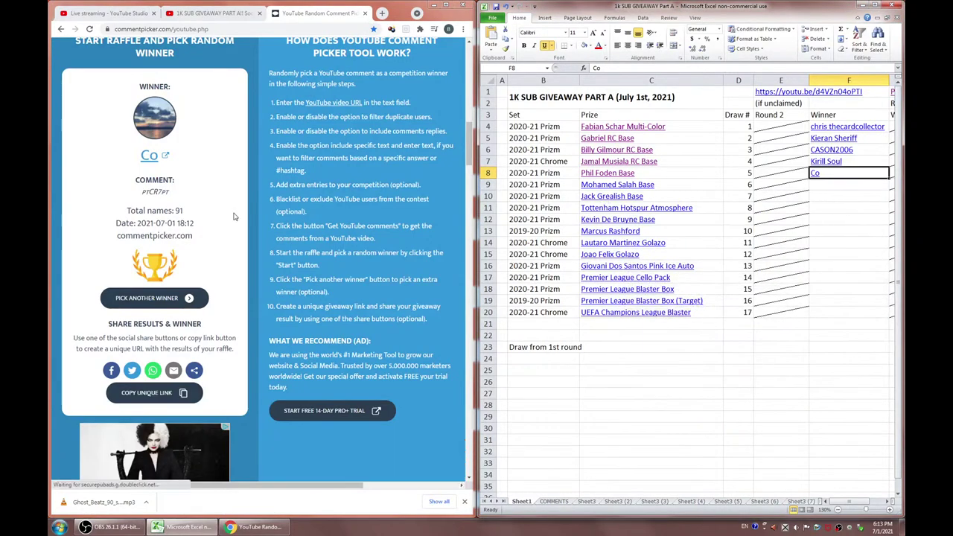
# Add the F8 winner to Comment Picker's excluded users list
pyautogui.doubleClick(844, 180)
pyautogui.doubleClick(844, 179)
pyautogui.moveTo(468, 157); pyautogui.dragTo(467, 132)
pyautogui.click(342, 225)
pyautogui.hotkey('ctrl', 'v')
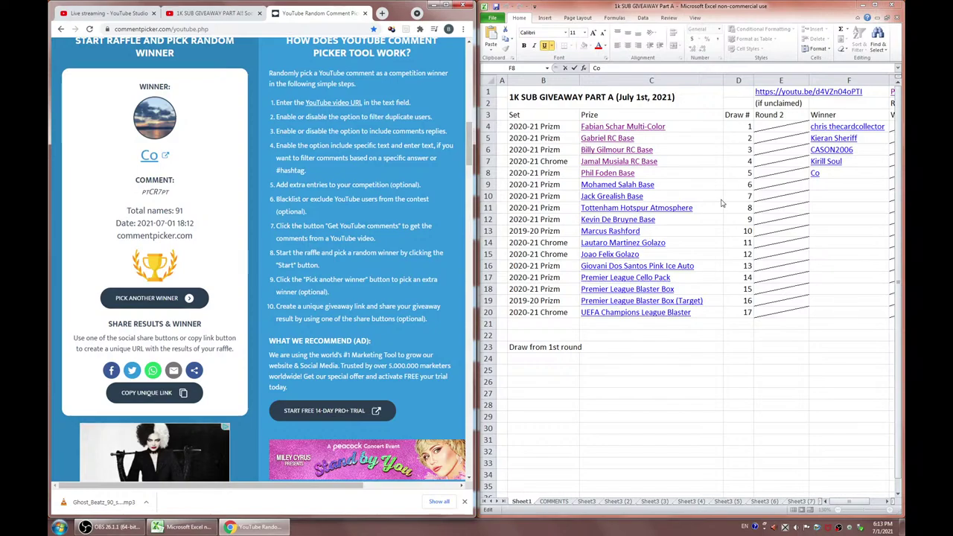
pyautogui.press('Return')
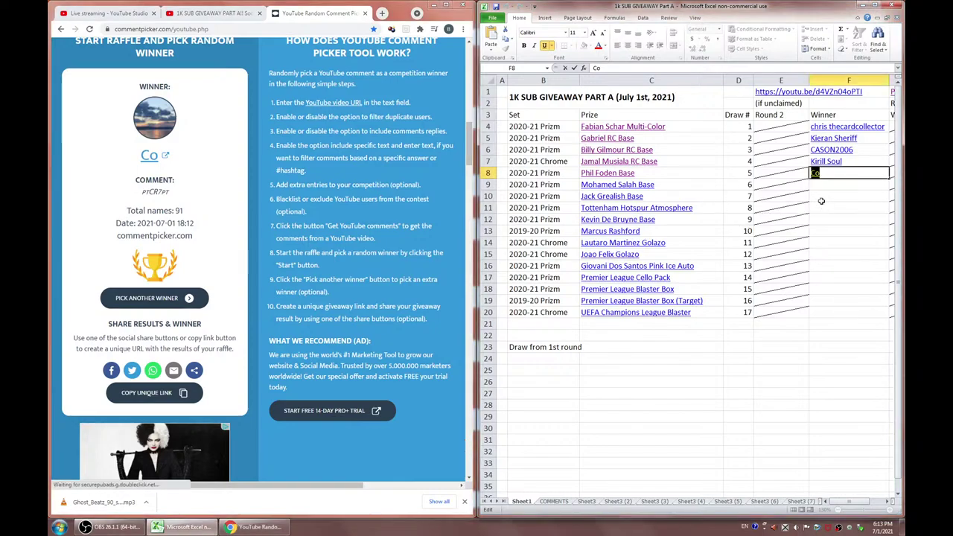
pyautogui.press('Return')
# View the Mohamed Salah Base card and paste the drawn winner's name into F9
pyautogui.click(620, 188)
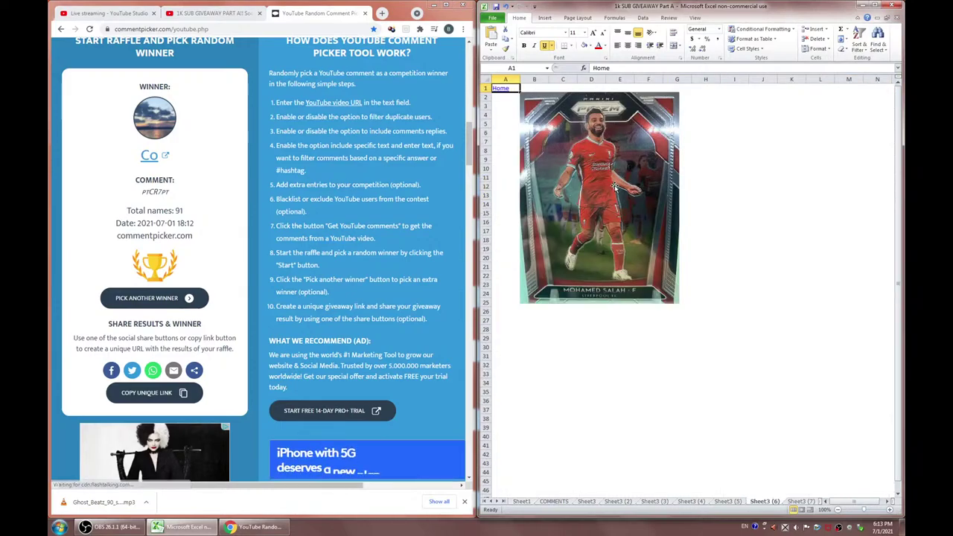
pyautogui.click(501, 88)
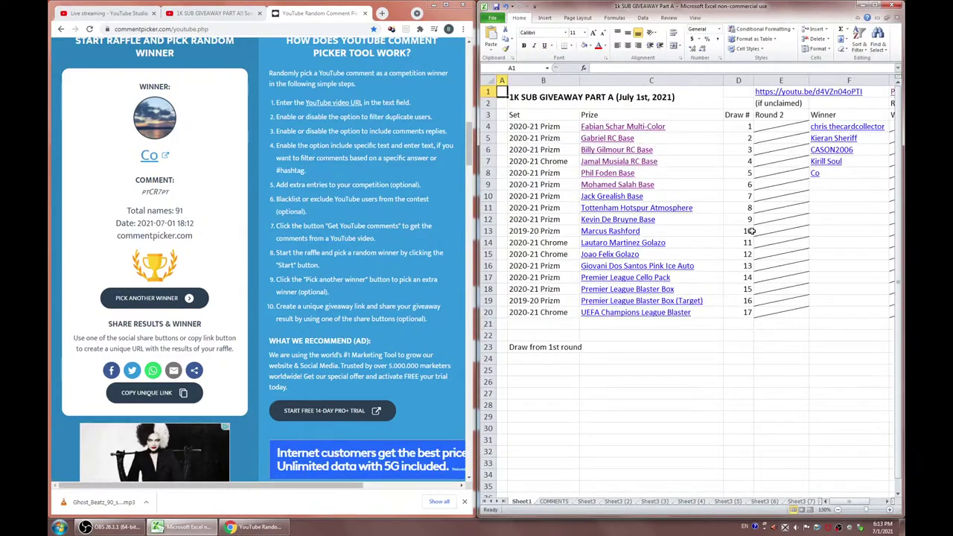
pyautogui.click(825, 188)
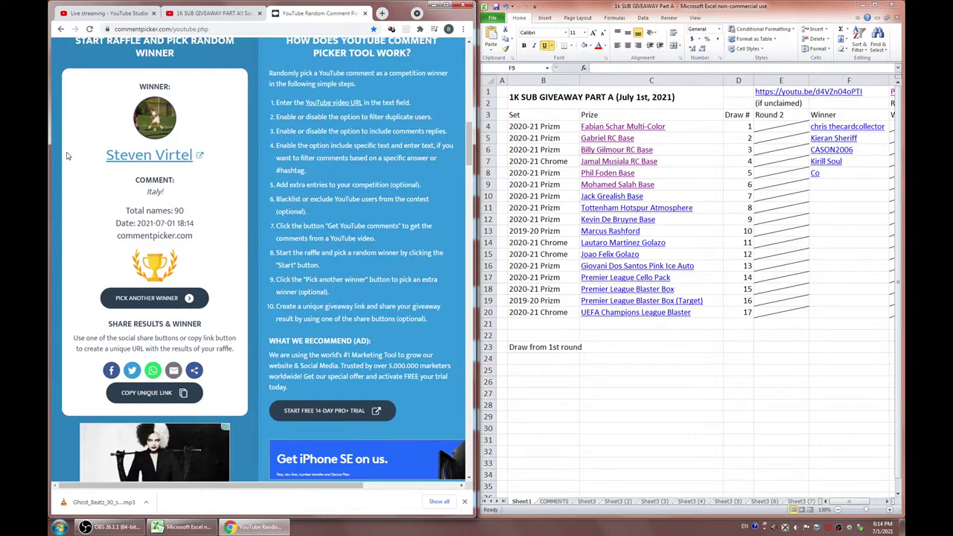
pyautogui.moveTo(193, 154); pyautogui.dragTo(106, 154)
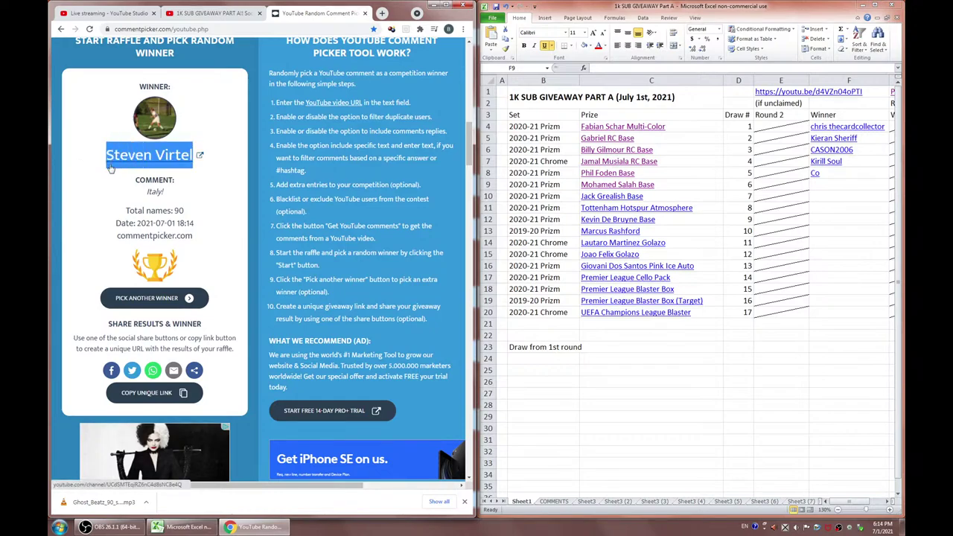
pyautogui.click(825, 207)
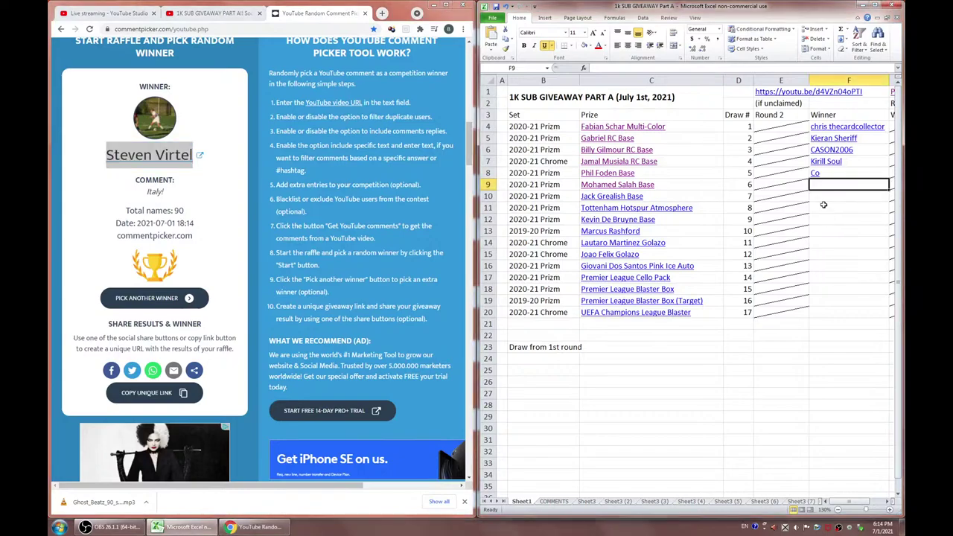
pyautogui.doubleClick(830, 189)
pyautogui.hotkey('ctrl', 'v')
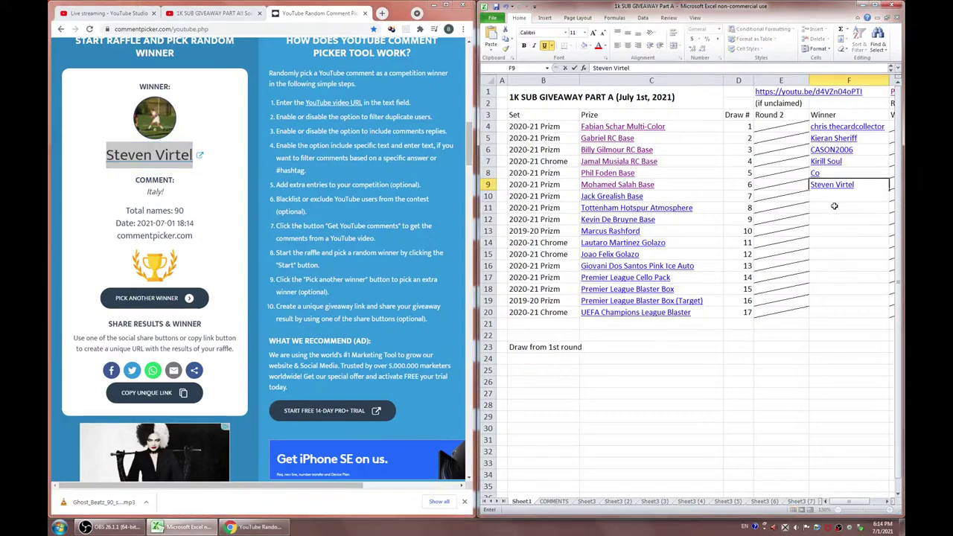
pyautogui.click(834, 206)
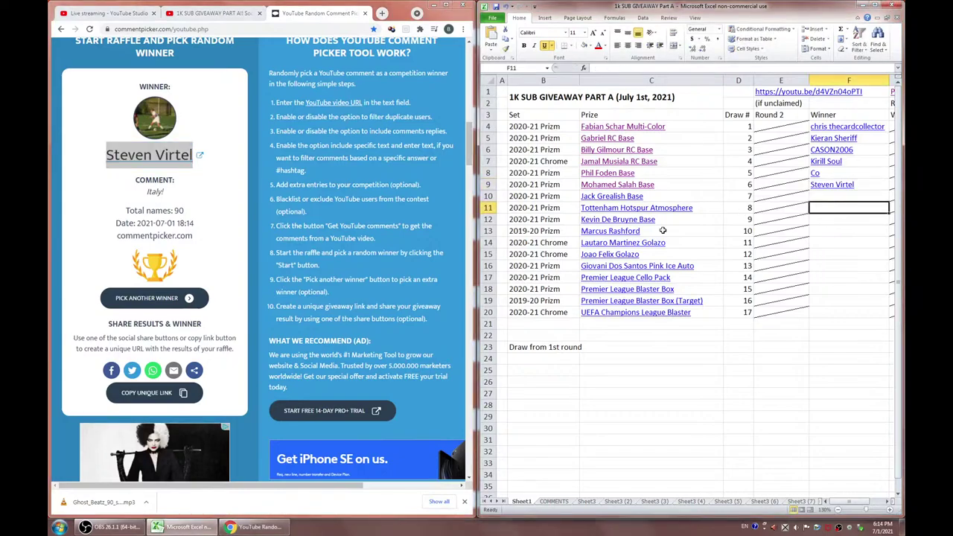
# Hyperlink the F9 winner name to the draw result's unique link
pyautogui.click(154, 395)
pyautogui.rightClick(861, 188)
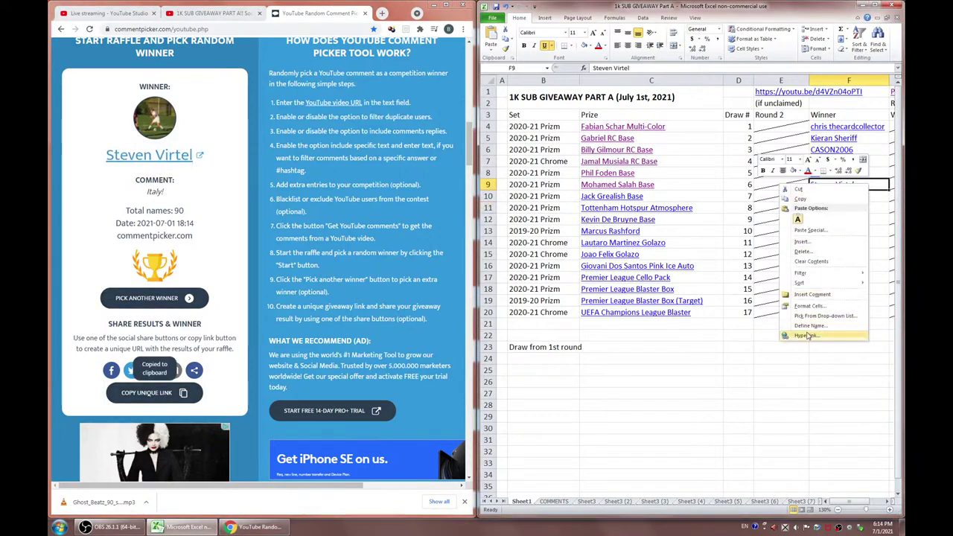
pyautogui.click(806, 336)
pyautogui.hotkey('ctrl', 'v')
pyautogui.press('Return')
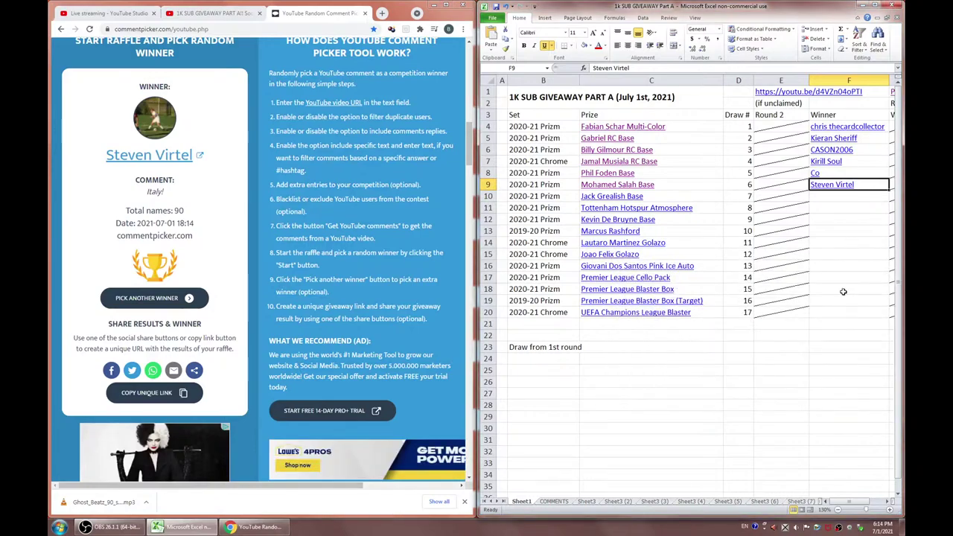
pyautogui.rightClick(834, 172)
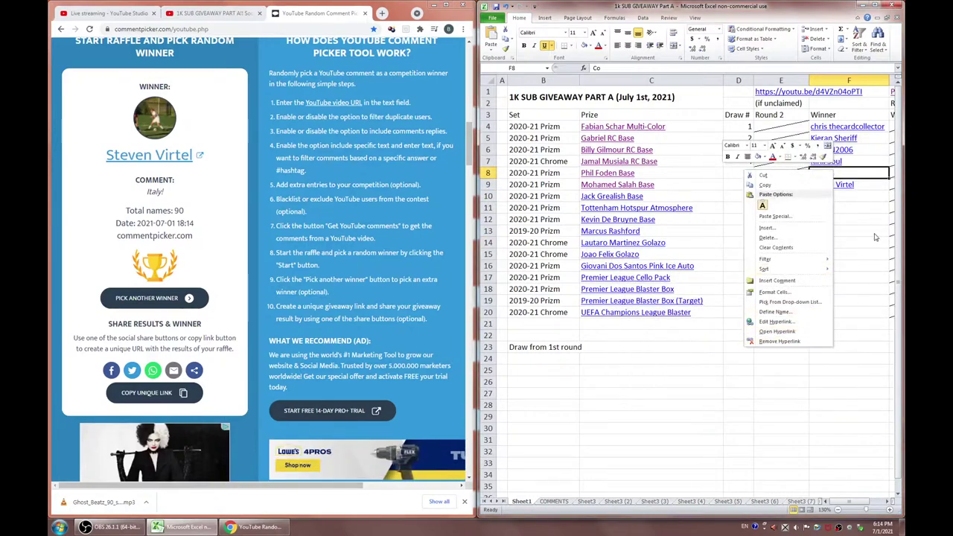
pyautogui.click(826, 197)
# Add the F9 winner to Comment Picker's excluded users list
pyautogui.press('Up')
pyautogui.press('F2')
pyautogui.hotkey('shift', 'Home')
pyautogui.scroll(4, 459, 200)
pyautogui.click(308, 144)
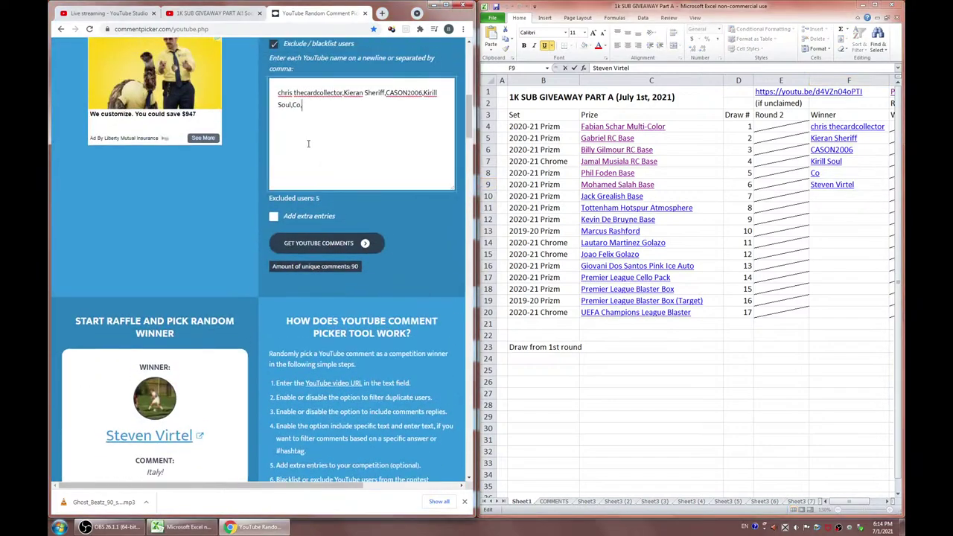
pyautogui.hotkey('ctrl', 'v')
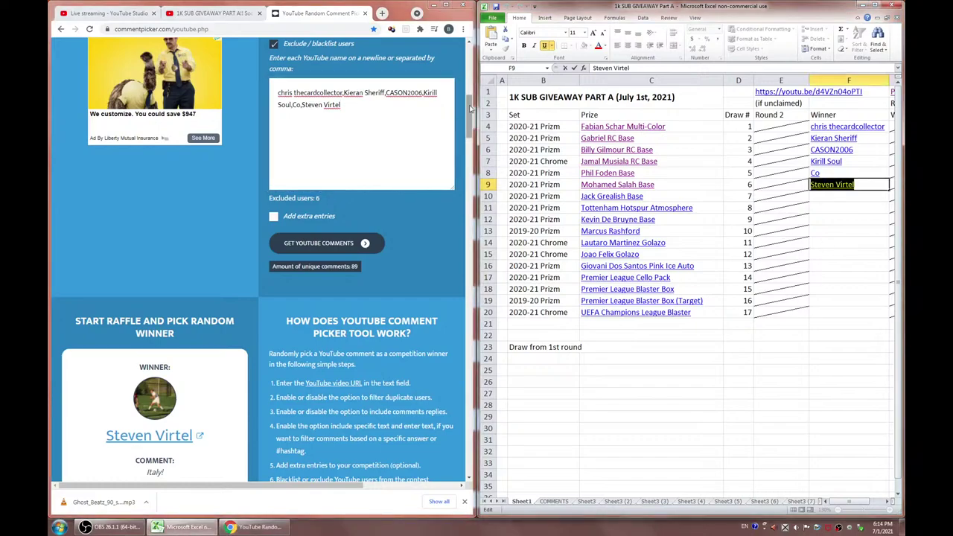
pyautogui.moveTo(469, 108); pyautogui.dragTo(467, 134)
pyautogui.click(827, 208)
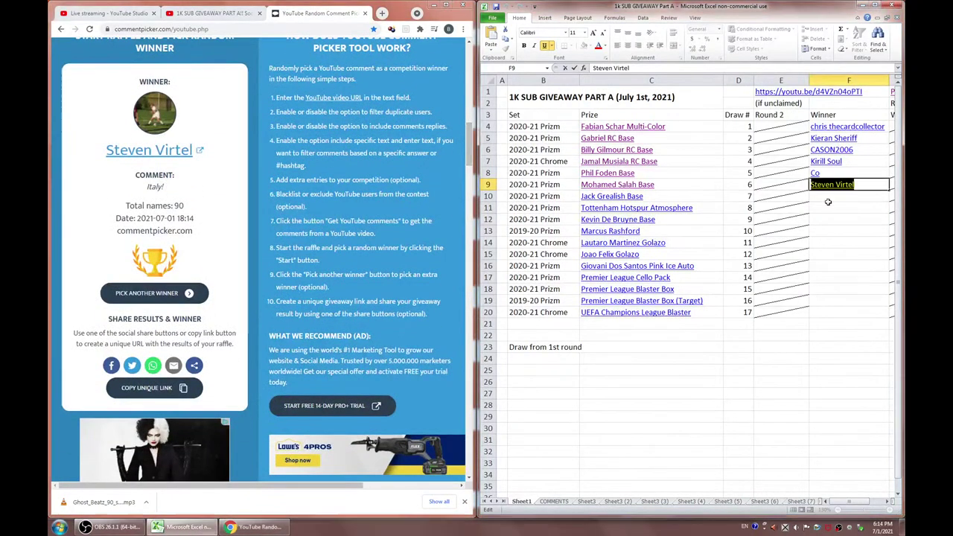
# View the Jack Grealish Base card and paste the drawn winner's name into F10
pyautogui.click(631, 199)
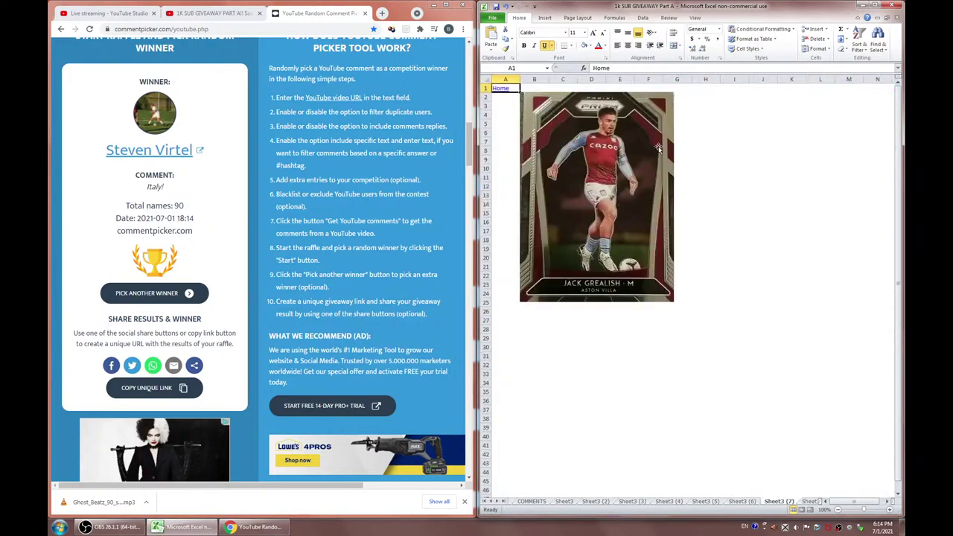
pyautogui.click(501, 89)
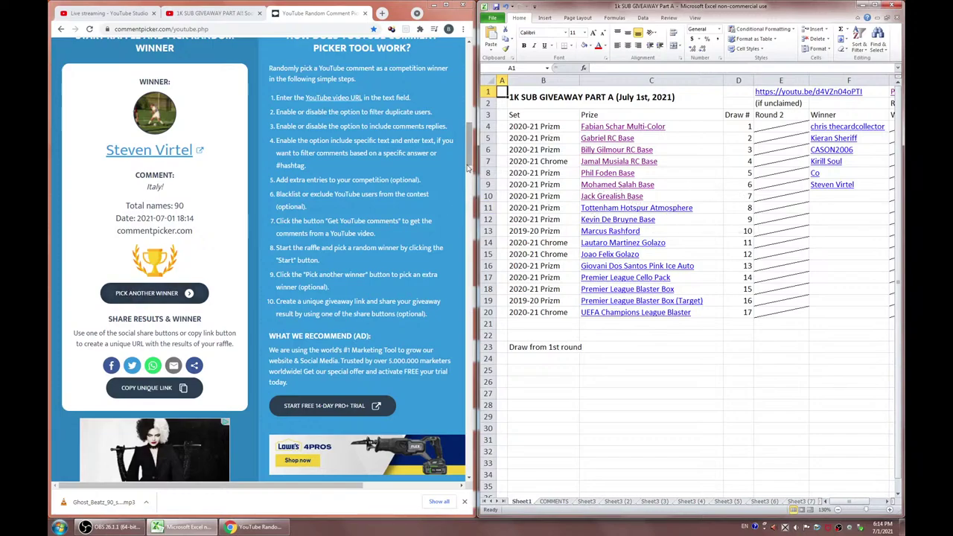
pyautogui.moveTo(469, 168)
pyautogui.mouseDown()
pyautogui.moveTo(469, 130)
pyautogui.moveTo(450, 162)
pyautogui.mouseUp()
pyautogui.scroll(3, 320, 179)
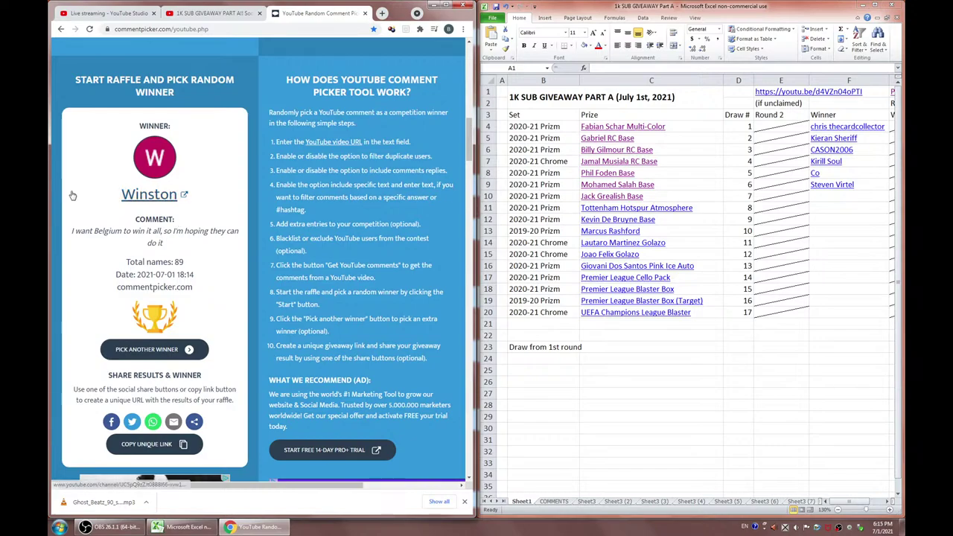
pyautogui.moveTo(179, 196); pyautogui.dragTo(119, 193)
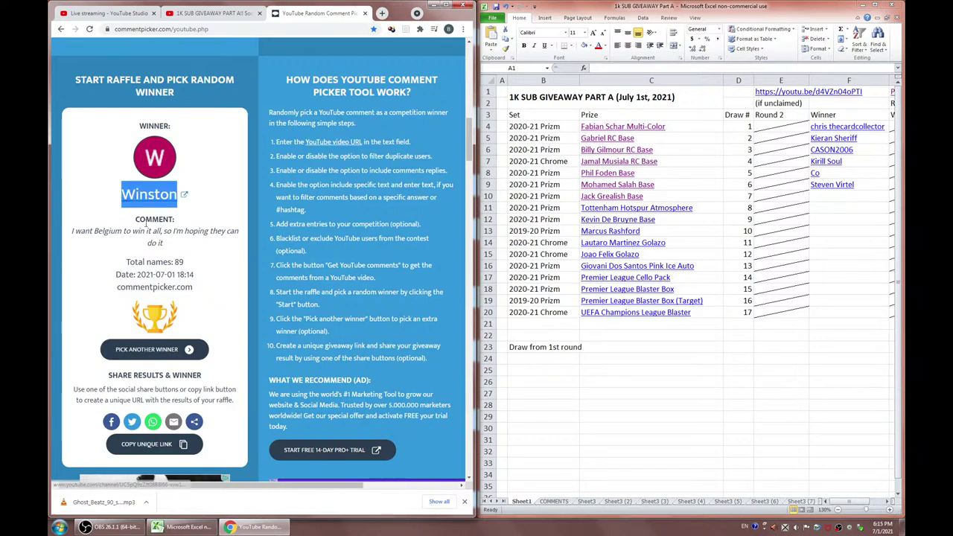
pyautogui.doubleClick(828, 196)
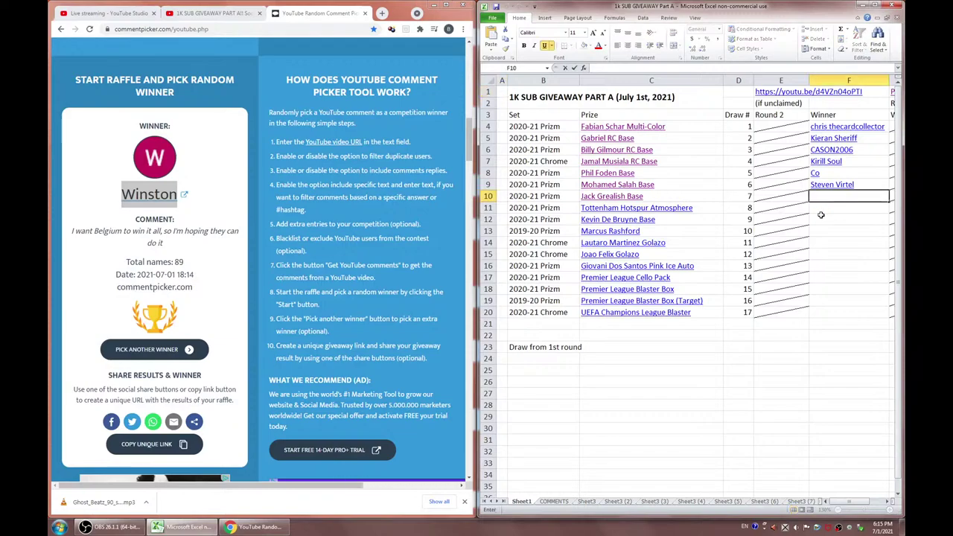
pyautogui.hotkey('ctrl', 'v')
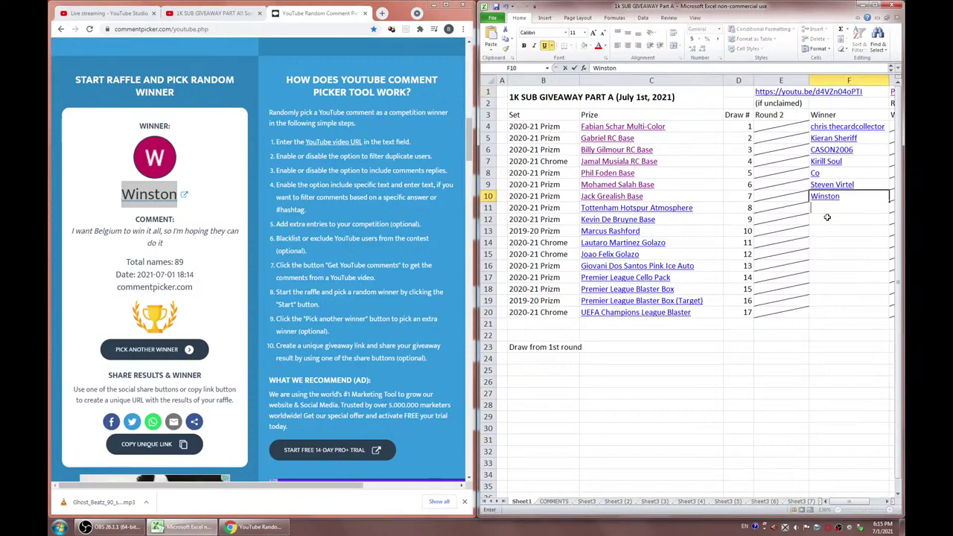
pyautogui.click(840, 217)
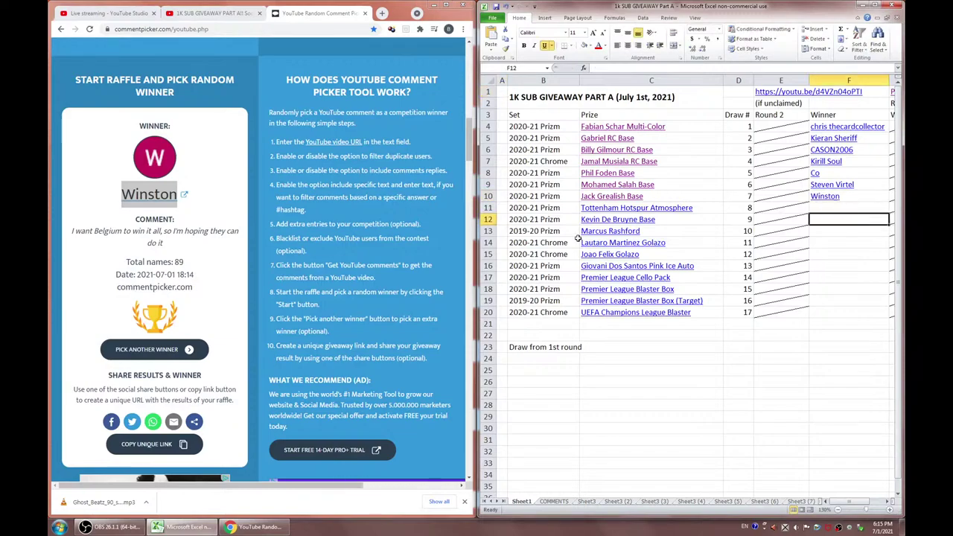
# Hyperlink the F10 winner name to the draw result's unique link
pyautogui.click(149, 444)
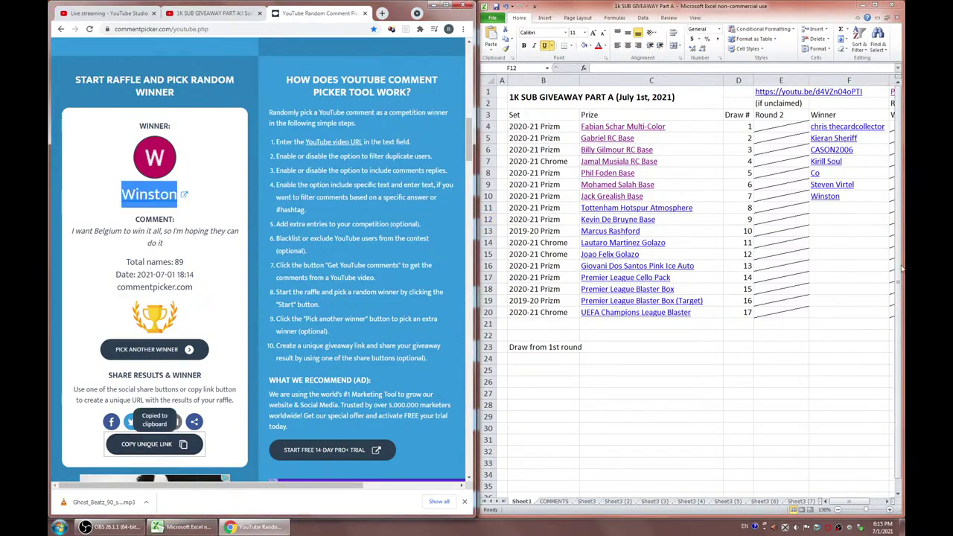
pyautogui.rightClick(853, 191)
pyautogui.click(797, 348)
pyautogui.hotkey('ctrl', 'v')
pyautogui.click(832, 403)
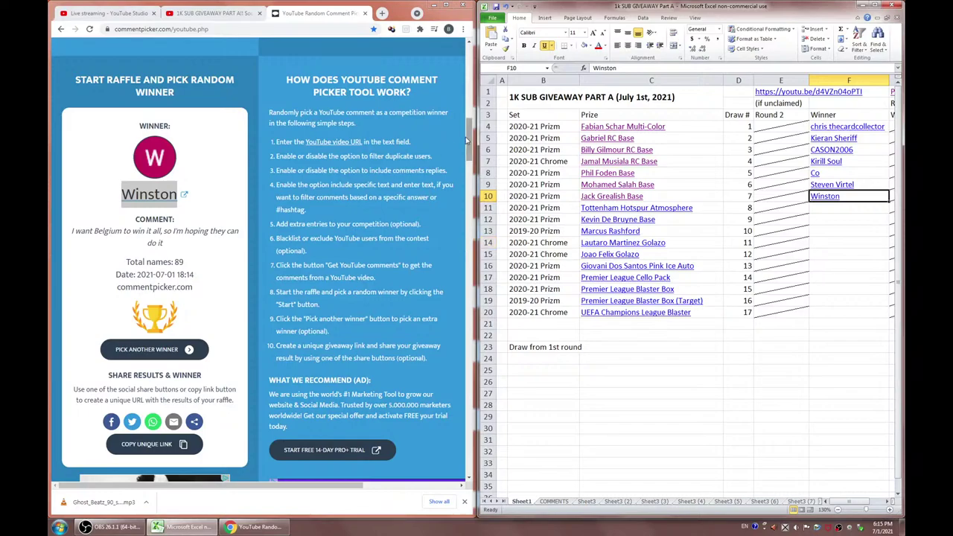
# Exclude the F10 winner in Comment Picker, then view the Tottenham Hotspur Atmosphere card
pyautogui.doubleClick(855, 196)
pyautogui.moveTo(856, 196); pyautogui.dragTo(708, 227)
pyautogui.scroll(3, 432, 138)
pyautogui.click(402, 129)
pyautogui.write(',')
pyautogui.hotkey('ctrl', 'v')
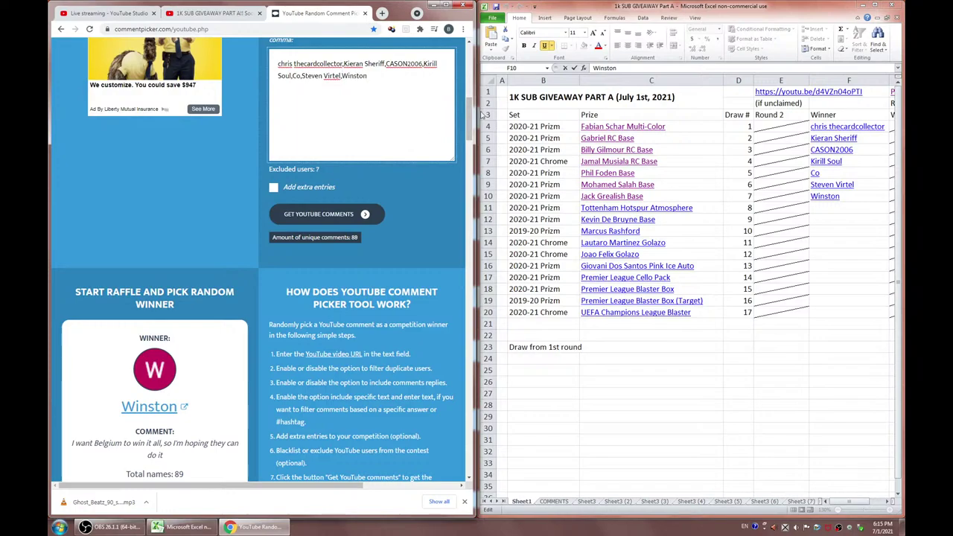
pyautogui.moveTo(470, 113); pyautogui.dragTo(468, 132)
pyautogui.click(825, 218)
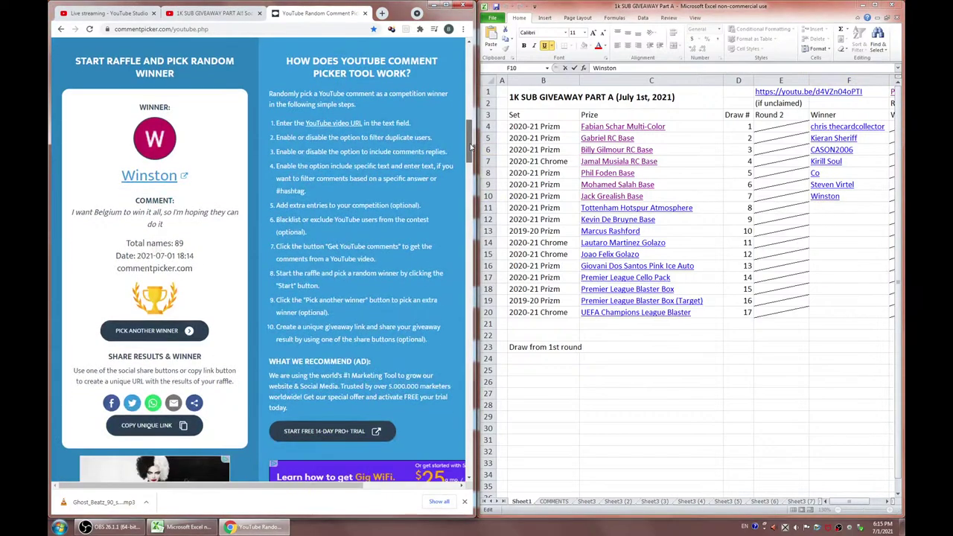
pyautogui.click(825, 209)
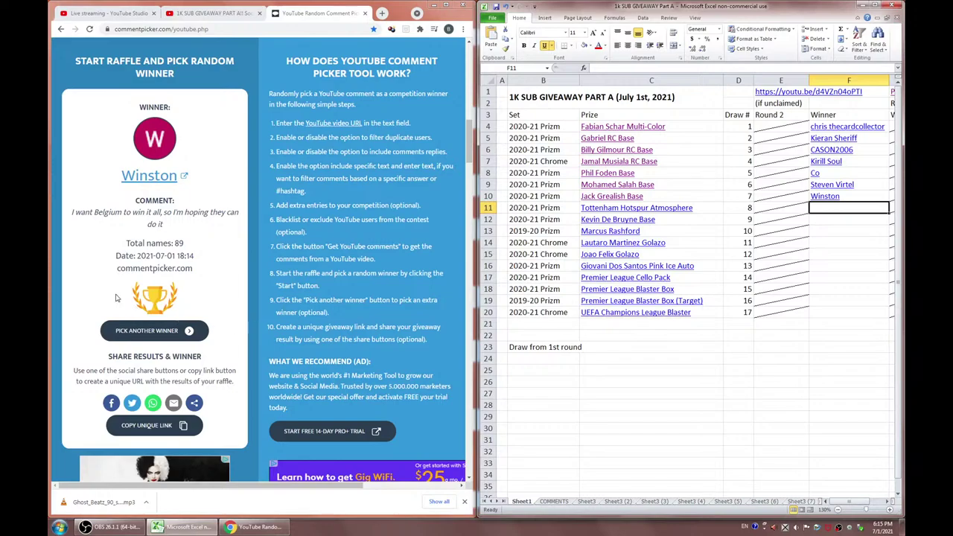
pyautogui.click(648, 211)
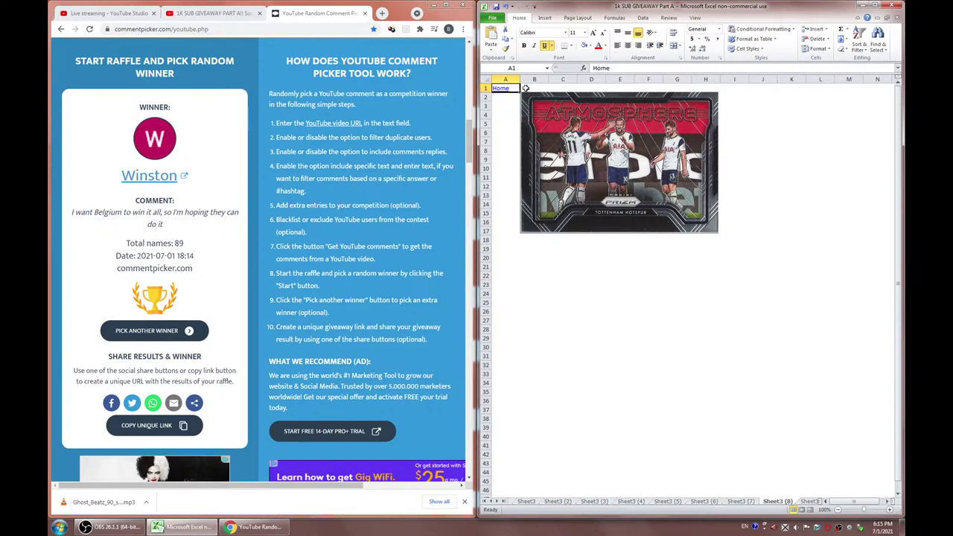
# Draw another winner and paste their name into F11 beside Tottenham Hotspur Atmosphere
pyautogui.click(502, 89)
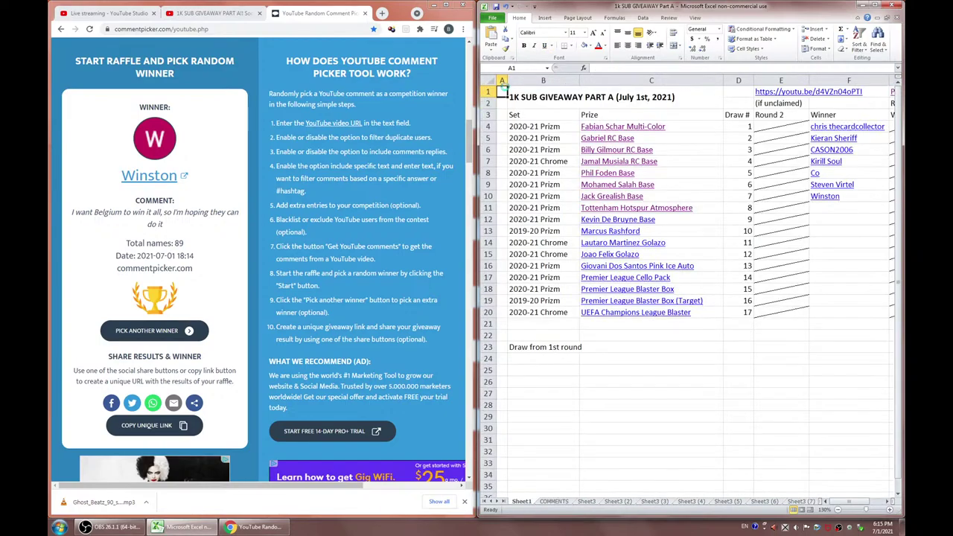
pyautogui.click(151, 333)
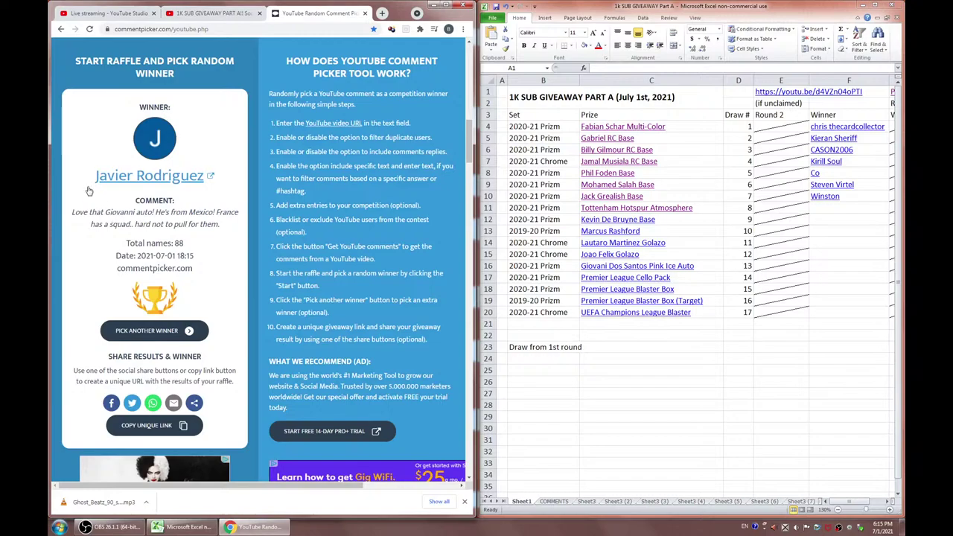
pyautogui.moveTo(68, 179); pyautogui.dragTo(204, 177)
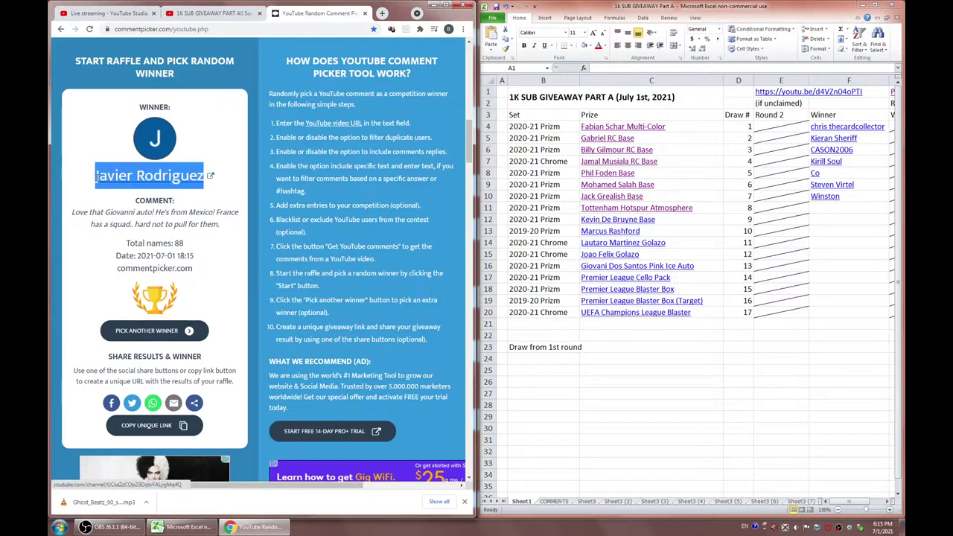
pyautogui.doubleClick(827, 208)
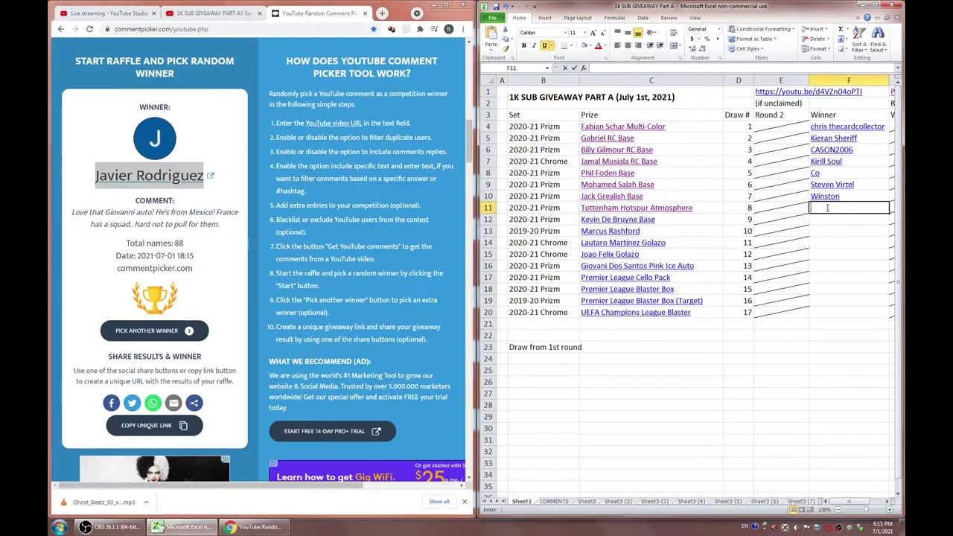
pyautogui.hotkey('ctrl', 'v')
pyautogui.click(830, 232)
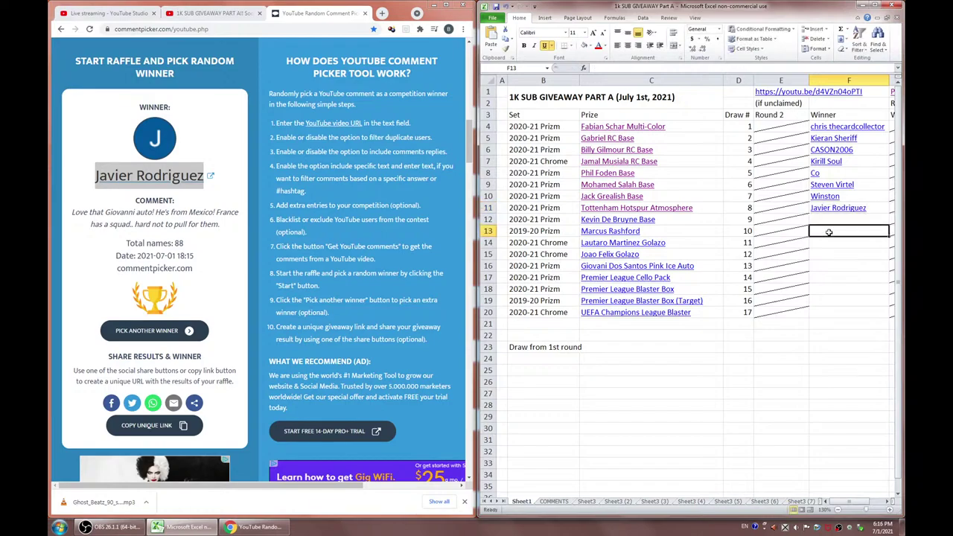
# Hyperlink the F11 winner name to the draw result's unique link
pyautogui.click(174, 431)
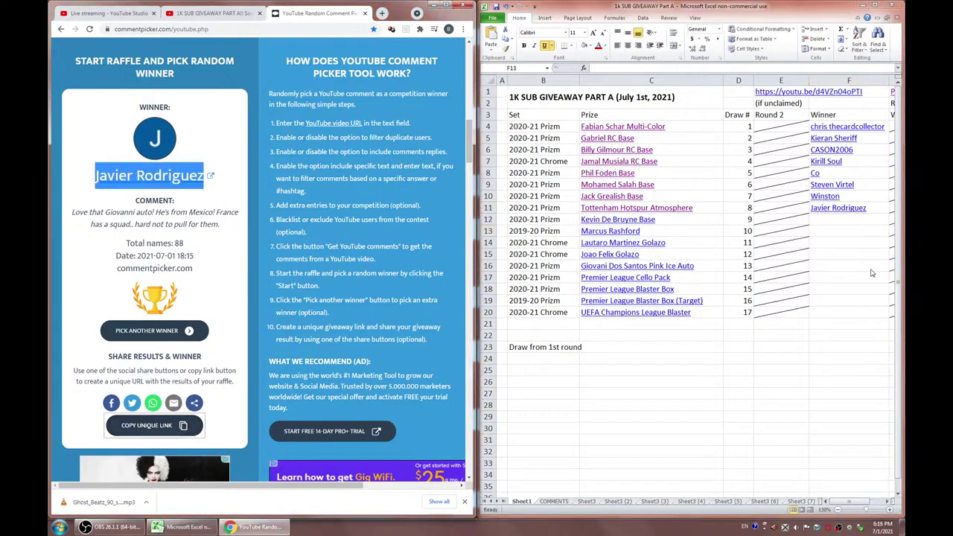
pyautogui.rightClick(873, 206)
pyautogui.click(817, 348)
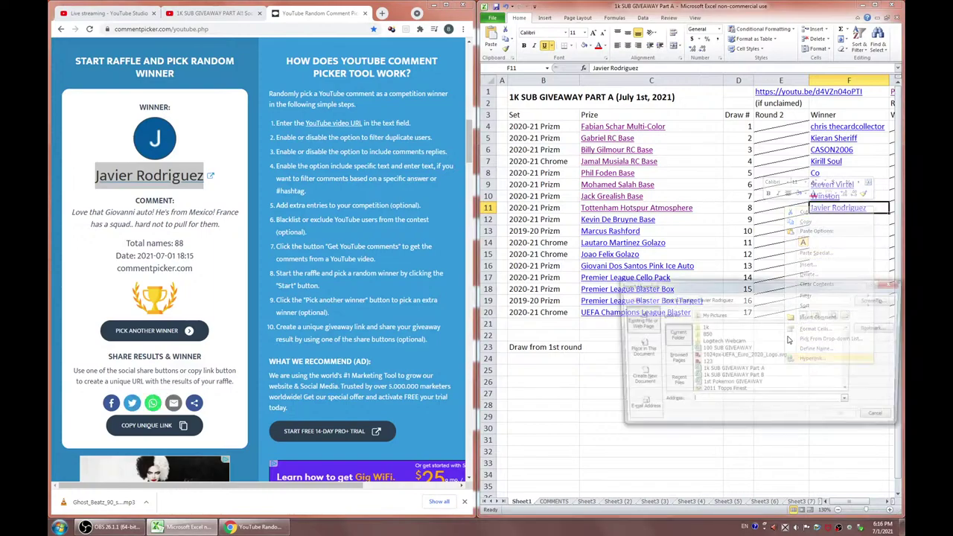
pyautogui.click(847, 420)
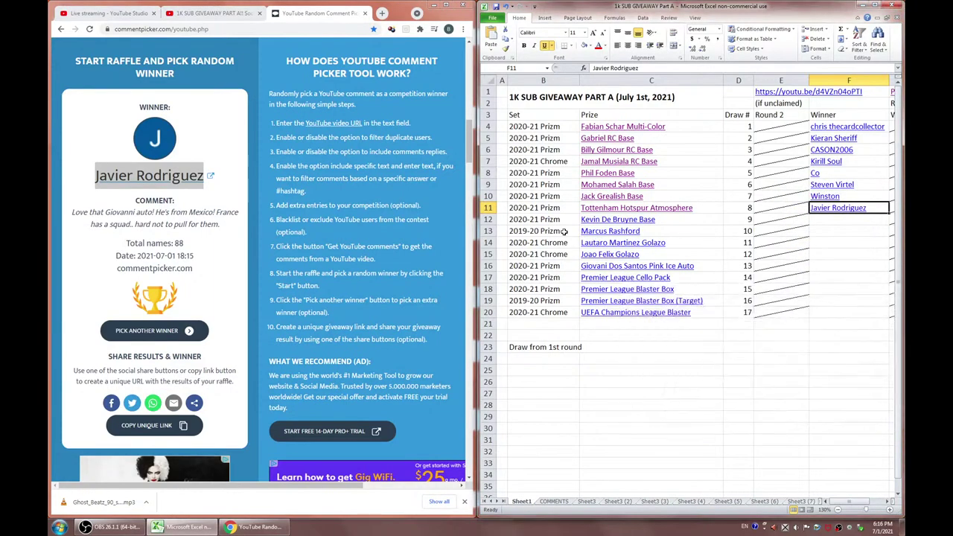
# Add the F11 winner to Comment Picker's excluded users list
pyautogui.doubleClick(872, 208)
pyautogui.moveTo(867, 207); pyautogui.dragTo(810, 208)
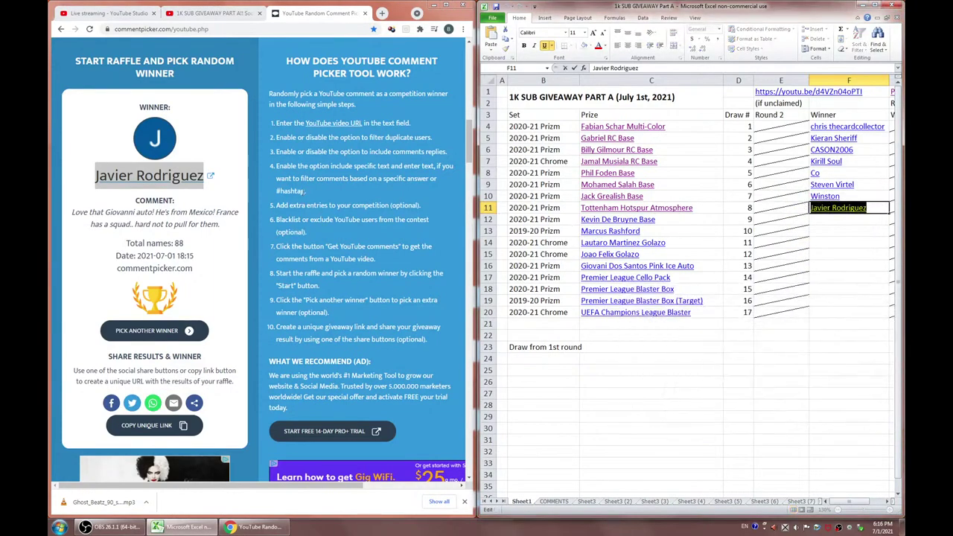
pyautogui.scroll(4, 393, 143)
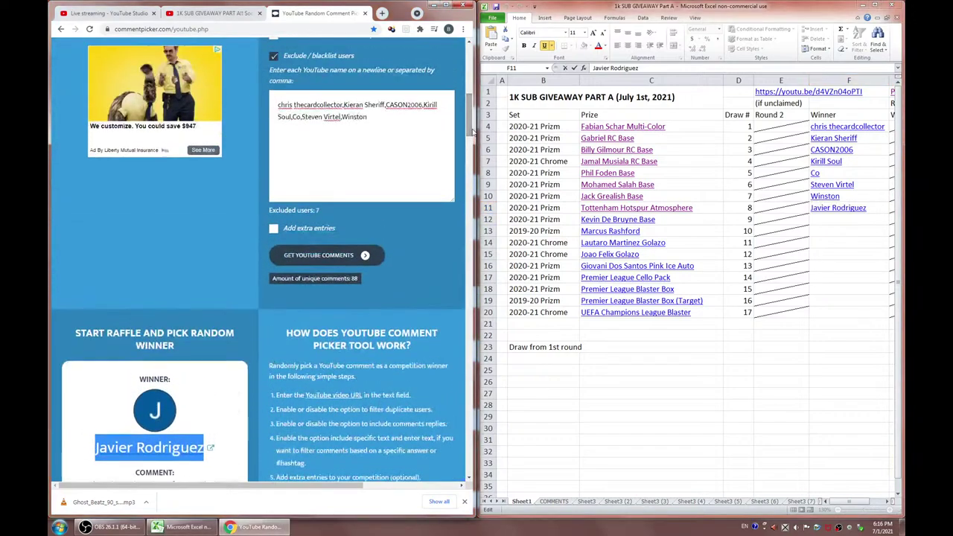
pyautogui.click(392, 144)
pyautogui.hotkey('ctrl', 'v')
pyautogui.scroll(-4, 452, 117)
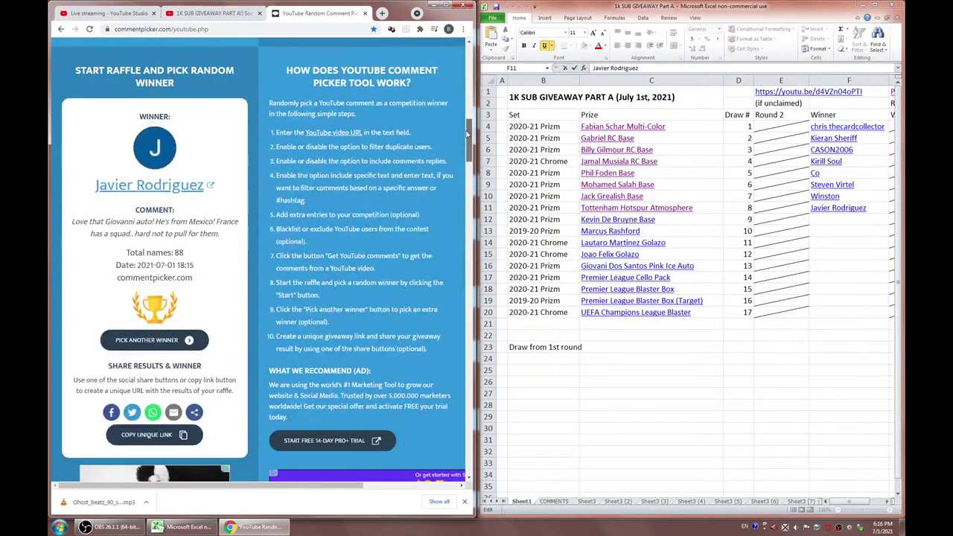
# View the Kevin De Bruyne Base card and draw another random winner
pyautogui.click(835, 208)
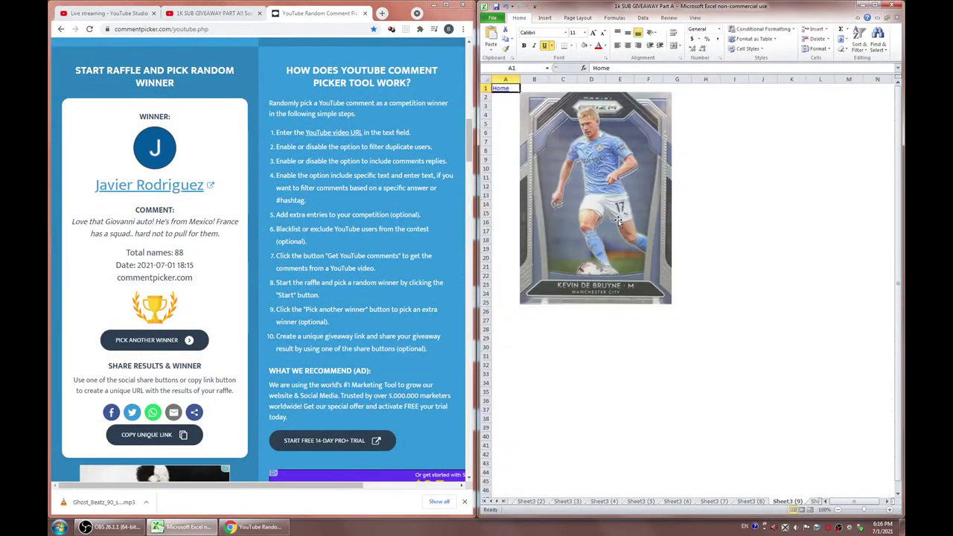
pyautogui.click(502, 90)
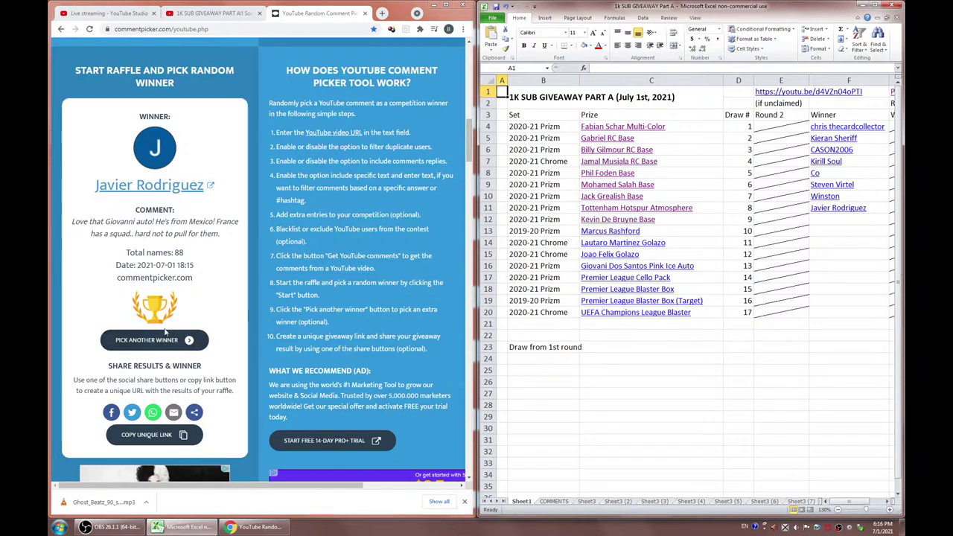
pyautogui.click(140, 341)
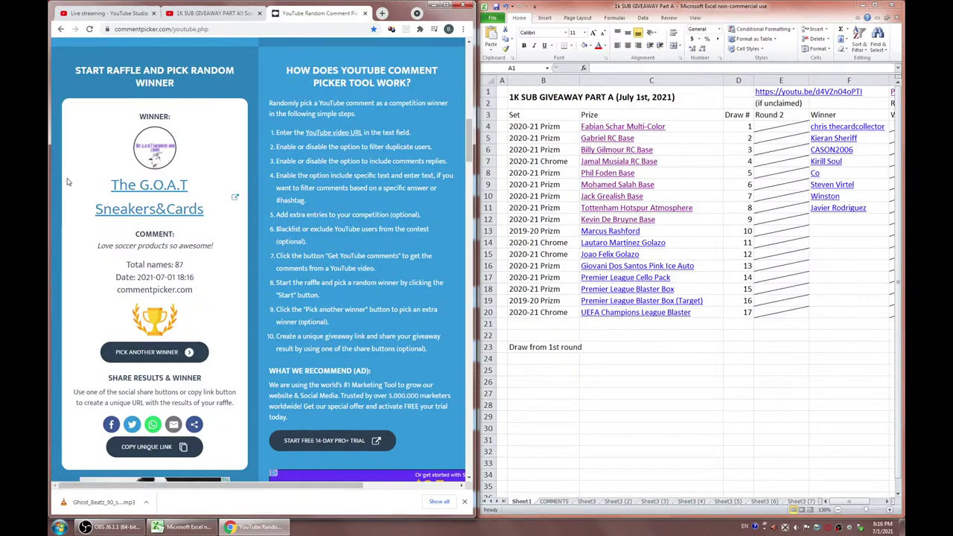
# Append the previous winner, comma-separated, to the excluded users list
pyautogui.moveTo(68, 181); pyautogui.dragTo(207, 212)
pyautogui.click(832, 235)
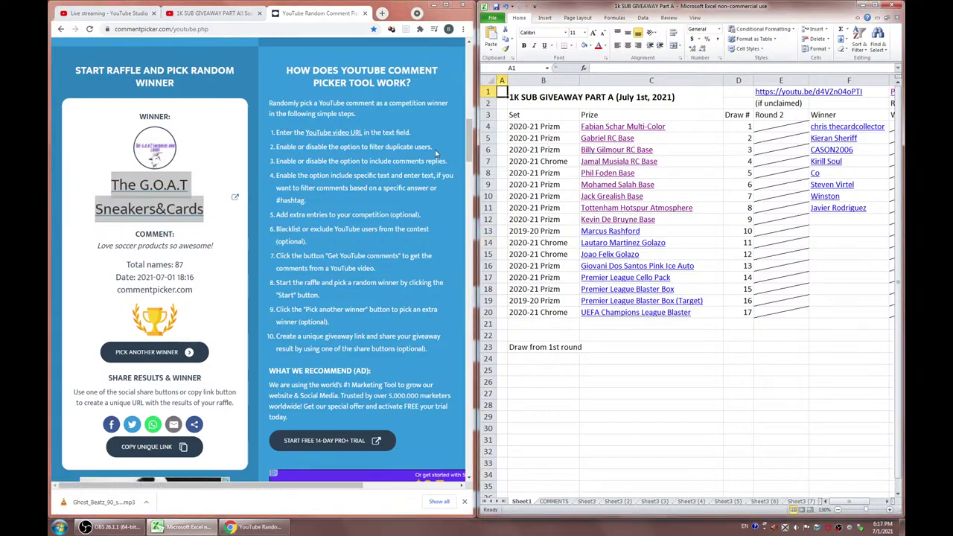
pyautogui.moveTo(466, 154); pyautogui.dragTo(467, 132)
pyautogui.click(419, 116)
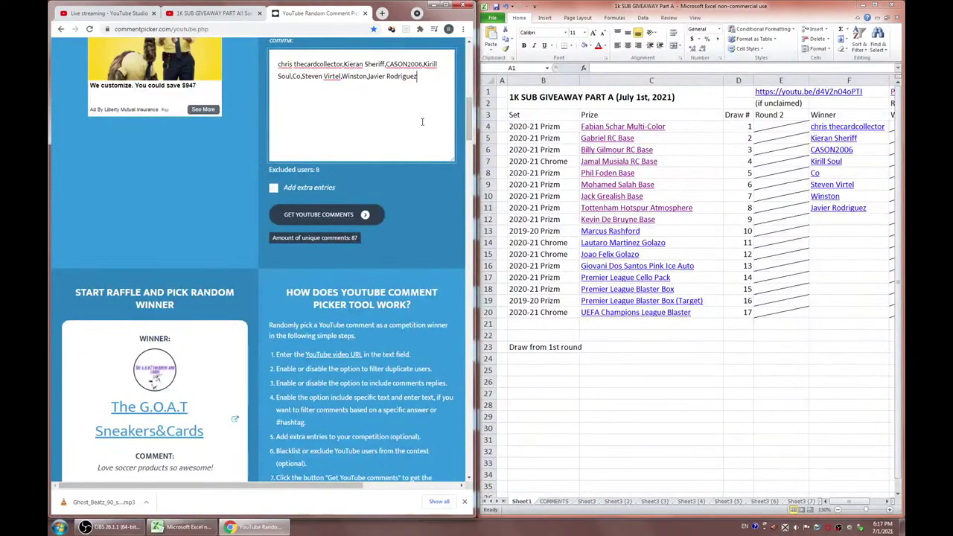
pyautogui.write(',')
pyautogui.hotkey('ctrl', 'v')
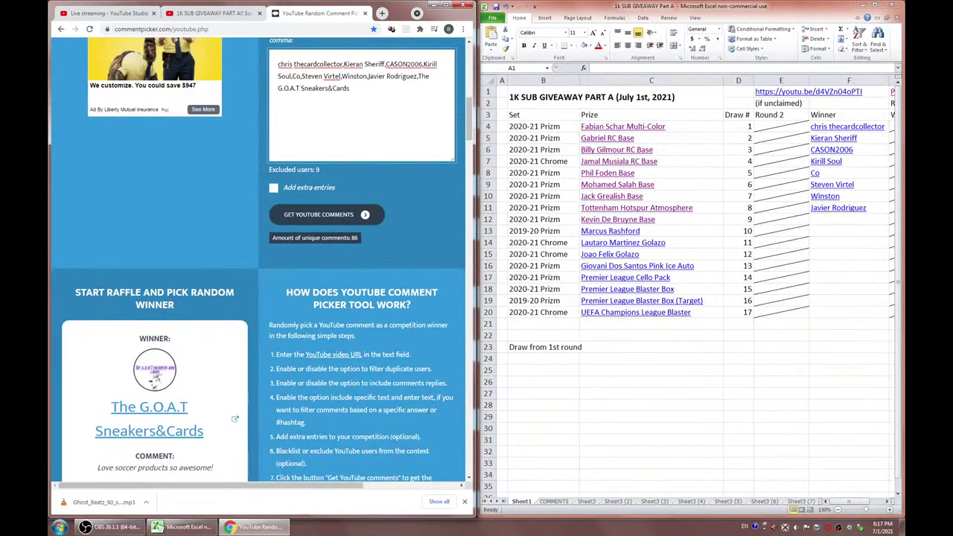
pyautogui.scroll(-3, 320, 231)
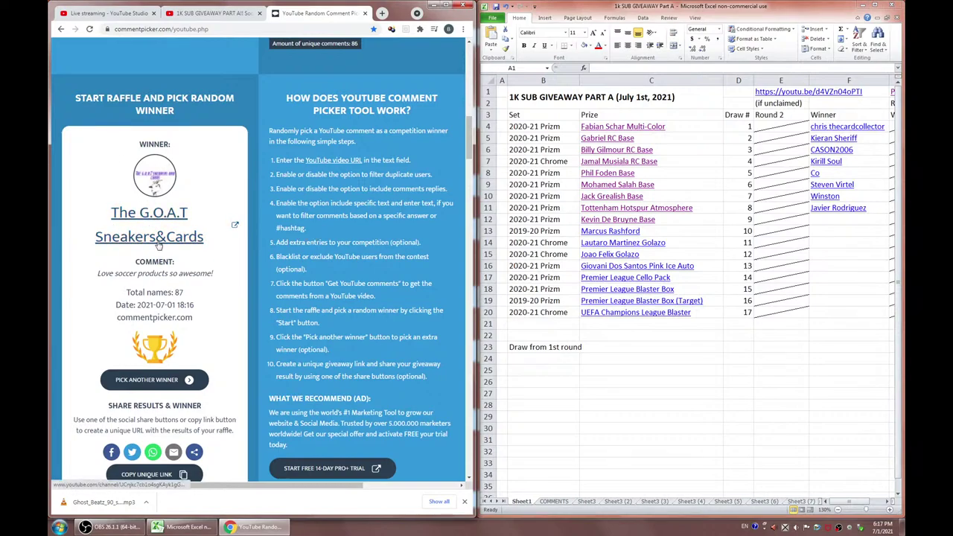
# Draw a new winner and paste their name into F12, removing the extra line break
pyautogui.scroll(-1, 262, 243)
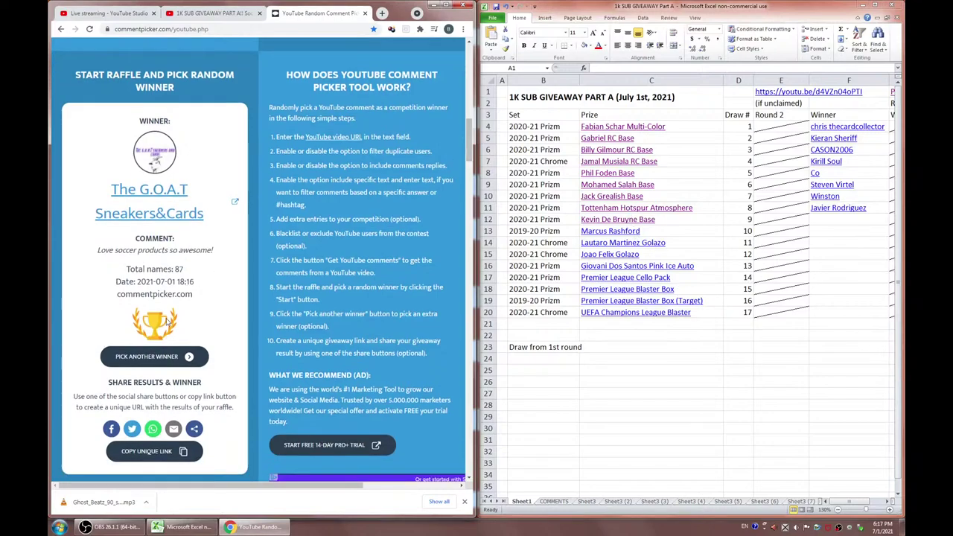
pyautogui.click(146, 356)
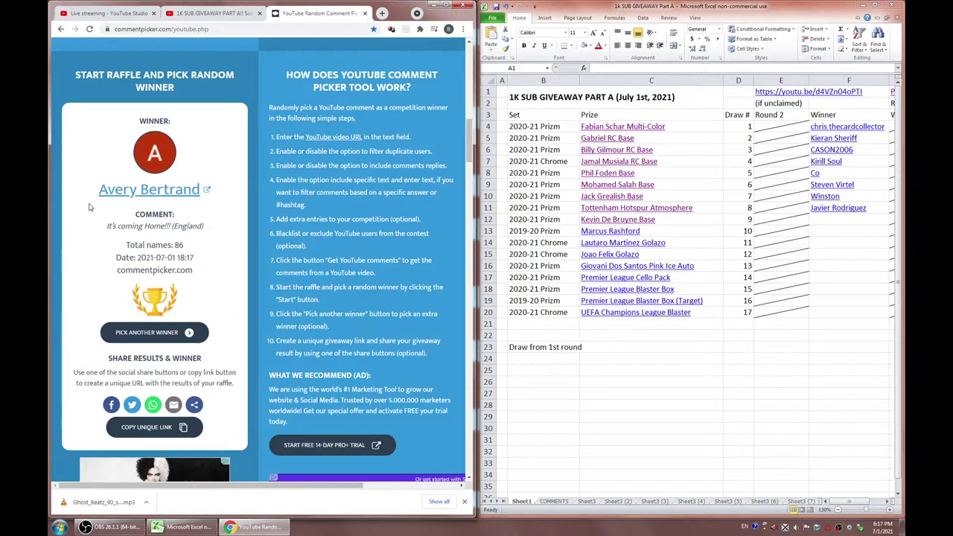
pyautogui.moveTo(201, 190); pyautogui.dragTo(99, 190)
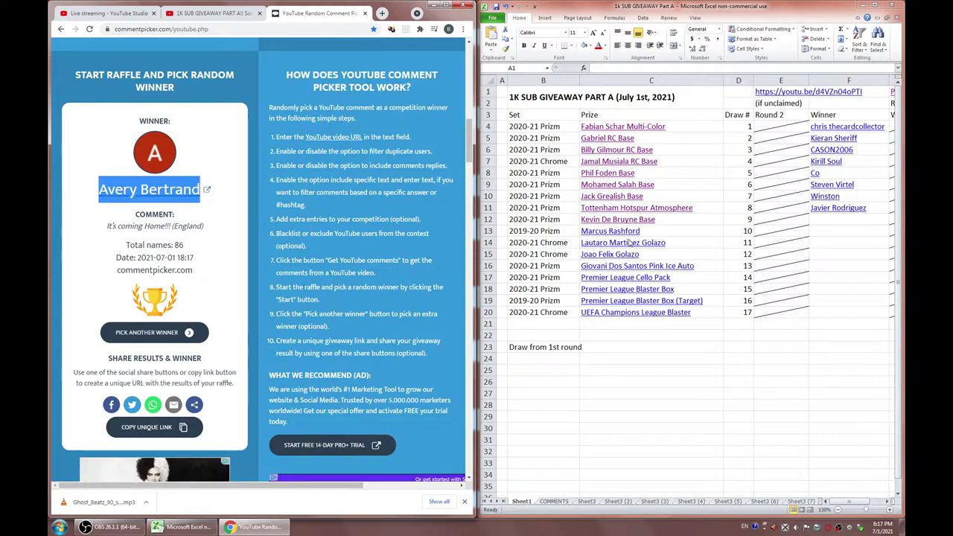
pyautogui.click(829, 229)
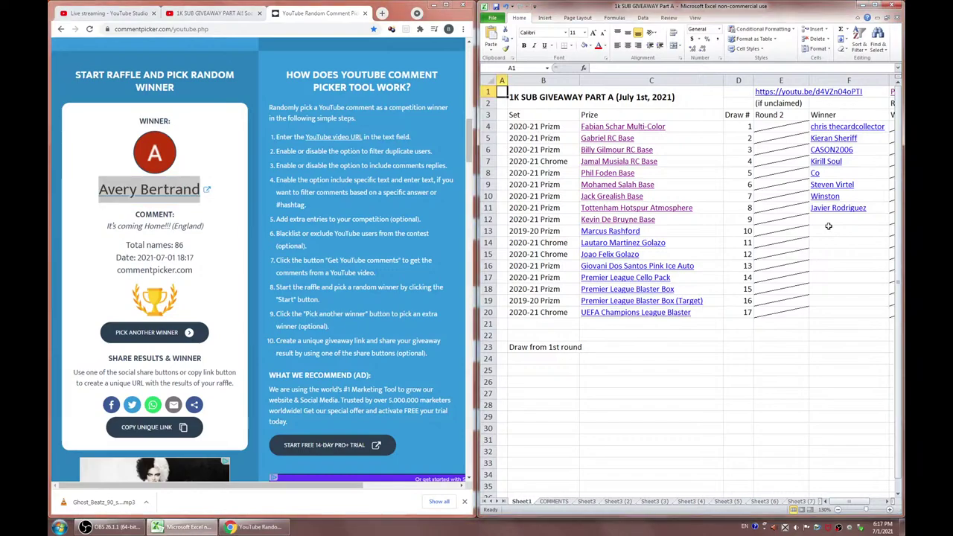
pyautogui.click(828, 220)
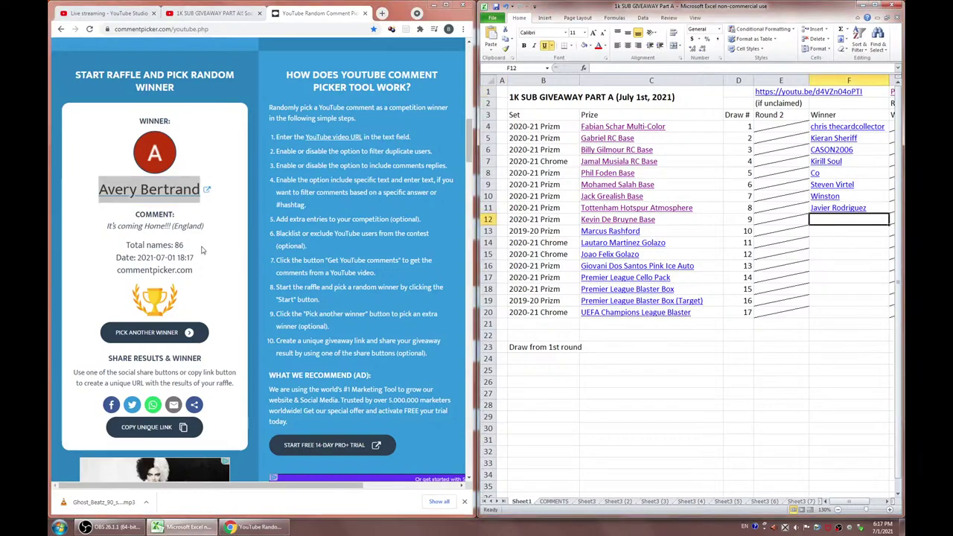
pyautogui.doubleClick(825, 221)
pyautogui.hotkey('ctrl', 'v')
pyautogui.press('BackSpace')
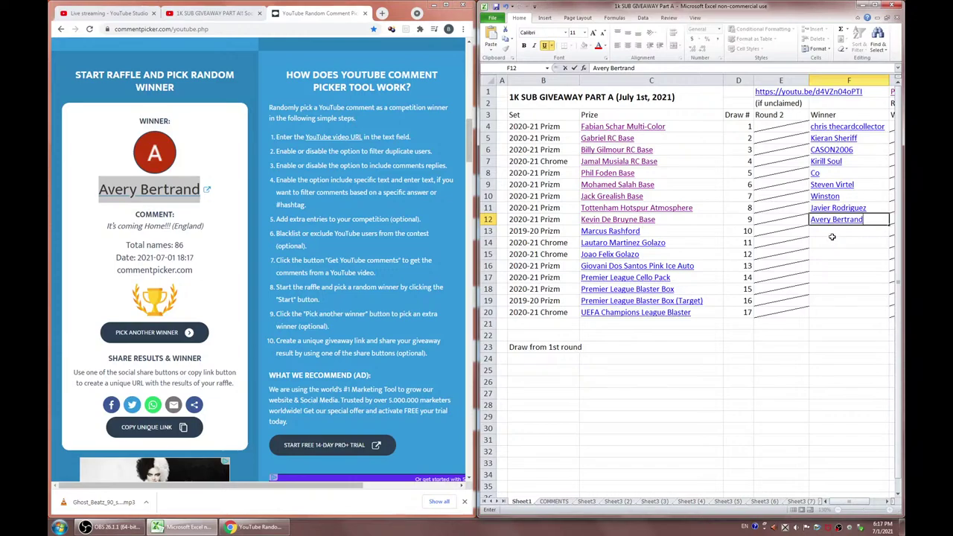
pyautogui.click(837, 233)
# Hyperlink the F12 winner name to the draw result's unique link
pyautogui.click(149, 426)
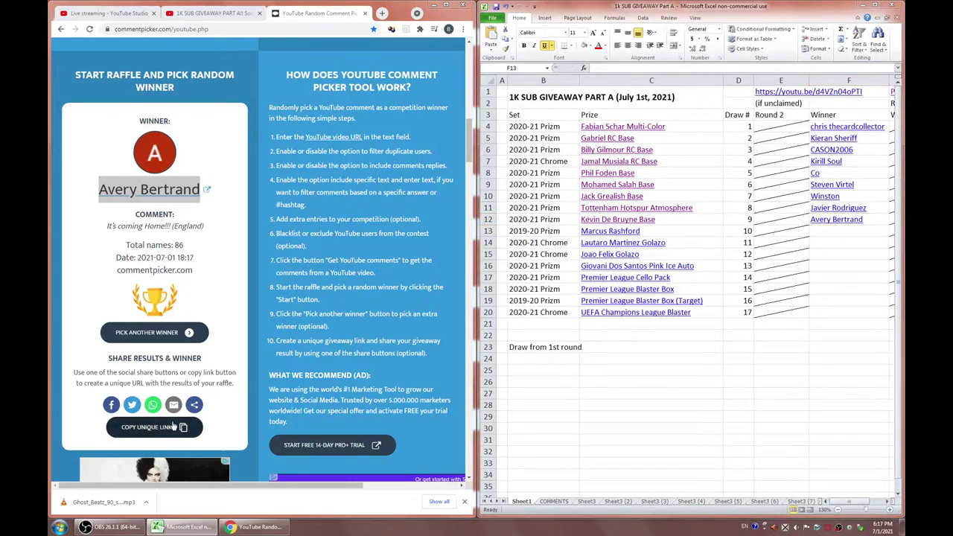
pyautogui.rightClick(819, 220)
pyautogui.click(821, 375)
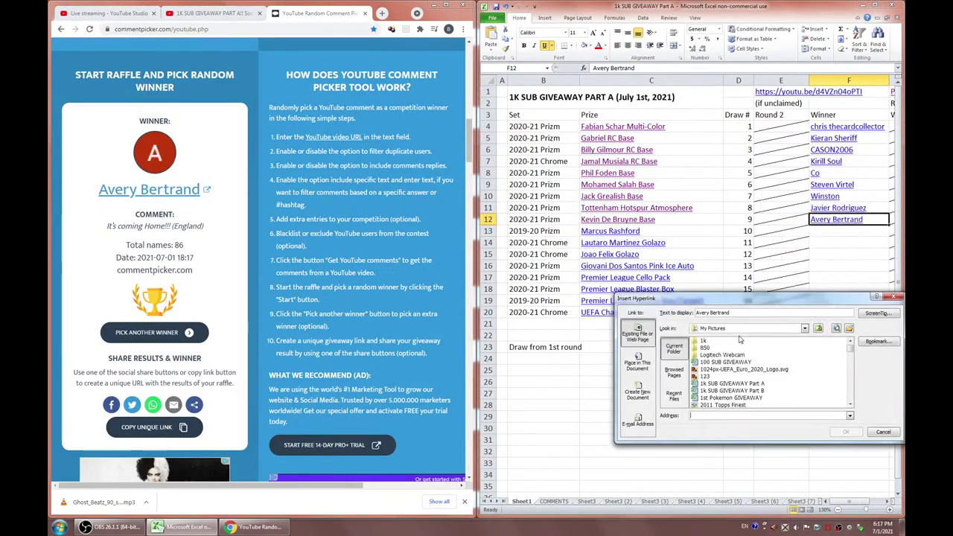
pyautogui.hotkey('ctrl', 'v')
pyautogui.click(856, 430)
# Add the F12 winner to Comment Picker's excluded users list
pyautogui.doubleClick(872, 219)
pyautogui.moveTo(871, 219); pyautogui.dragTo(553, 285)
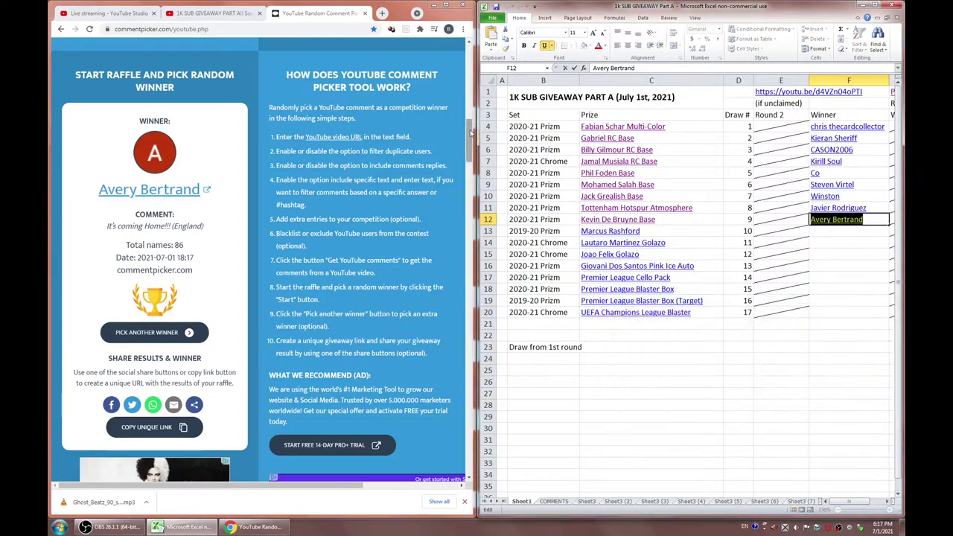
pyautogui.scroll(5, 388, 153)
pyautogui.click(387, 153)
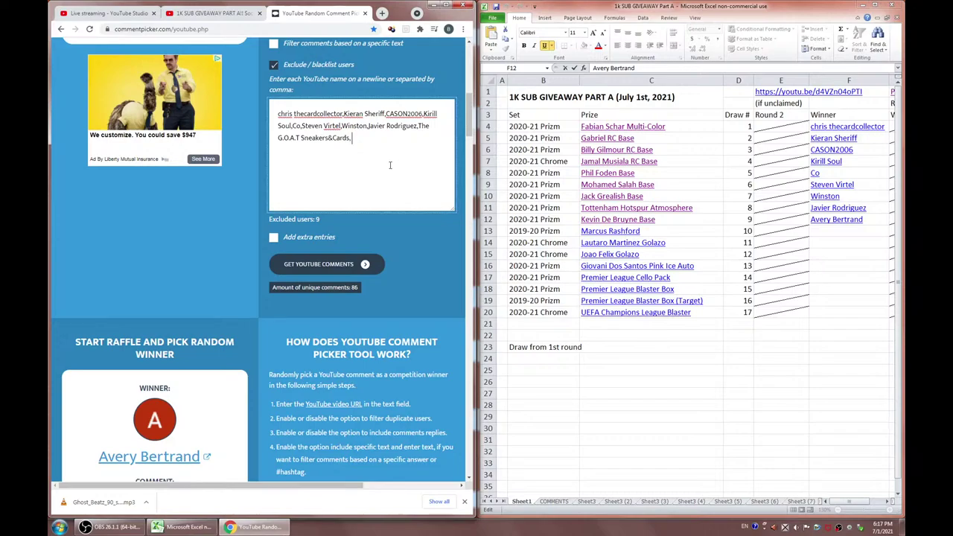
pyautogui.hotkey('ctrl', 'v')
pyautogui.click(858, 246)
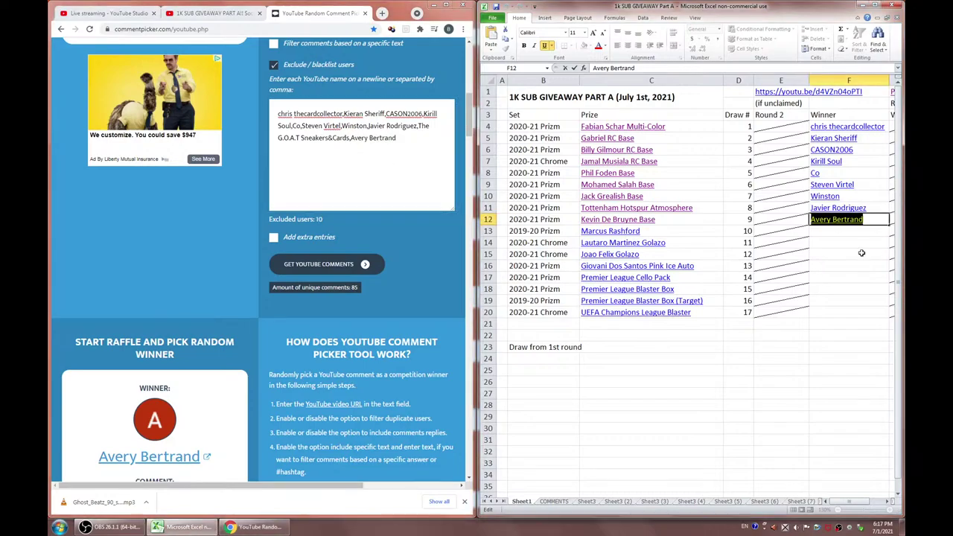
pyautogui.click(862, 255)
pyautogui.scroll(-3, 471, 138)
pyautogui.scroll(-2, 470, 138)
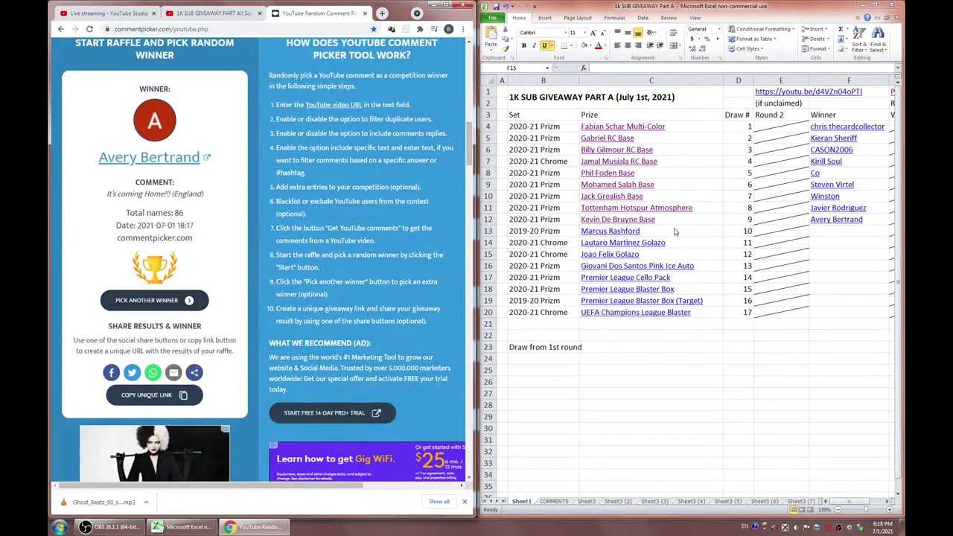
# View the Marcus Rashford card image, then draw and select a new winner in Comment Picker
pyautogui.click(588, 232)
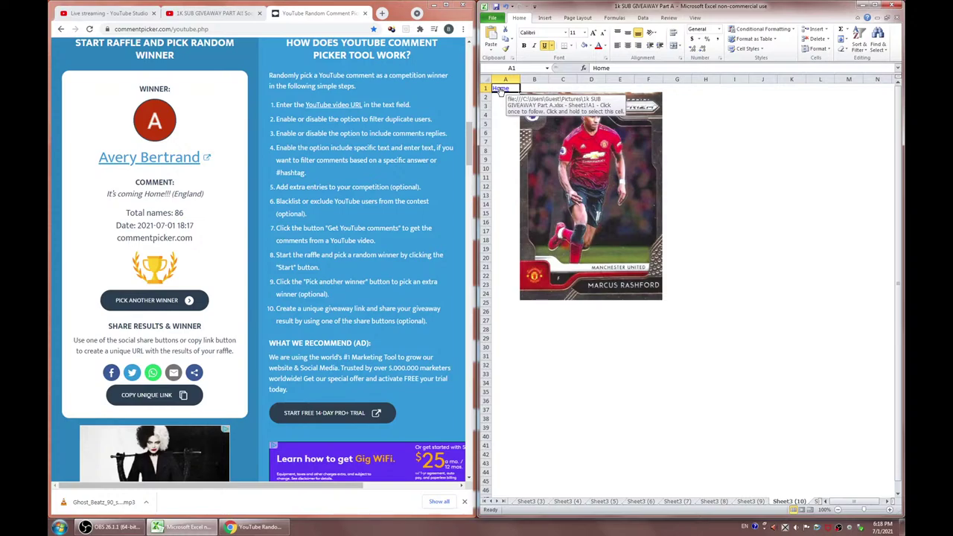
pyautogui.click(502, 90)
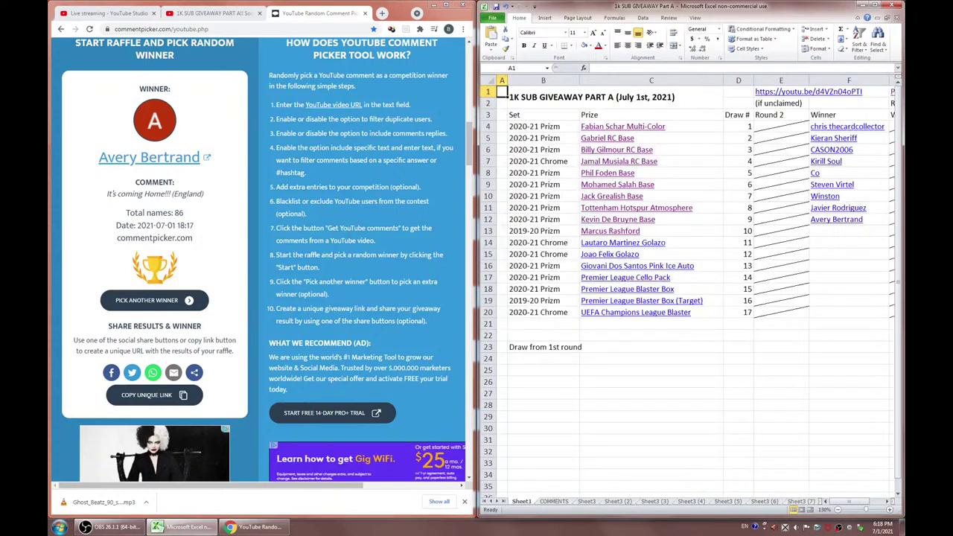
pyautogui.click(149, 300)
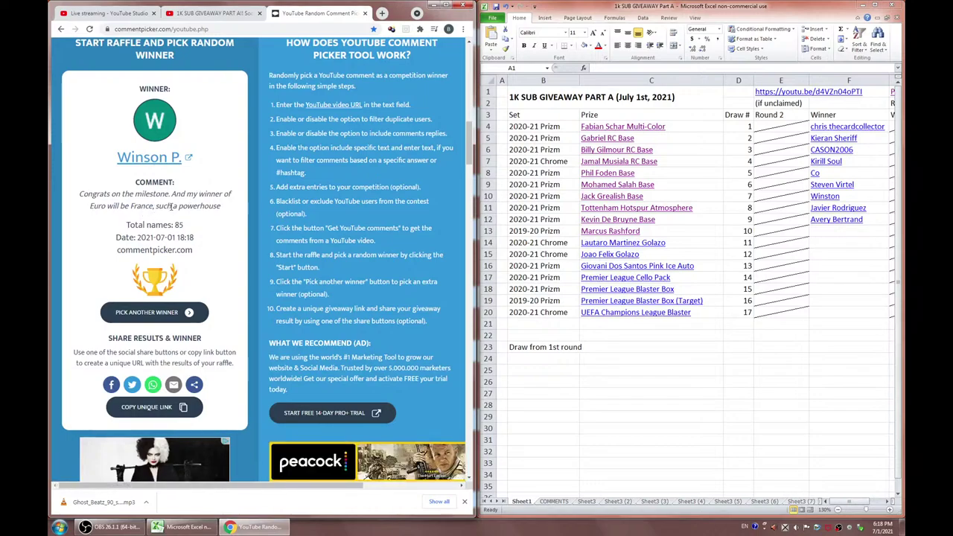
pyautogui.moveTo(74, 158); pyautogui.dragTo(184, 158)
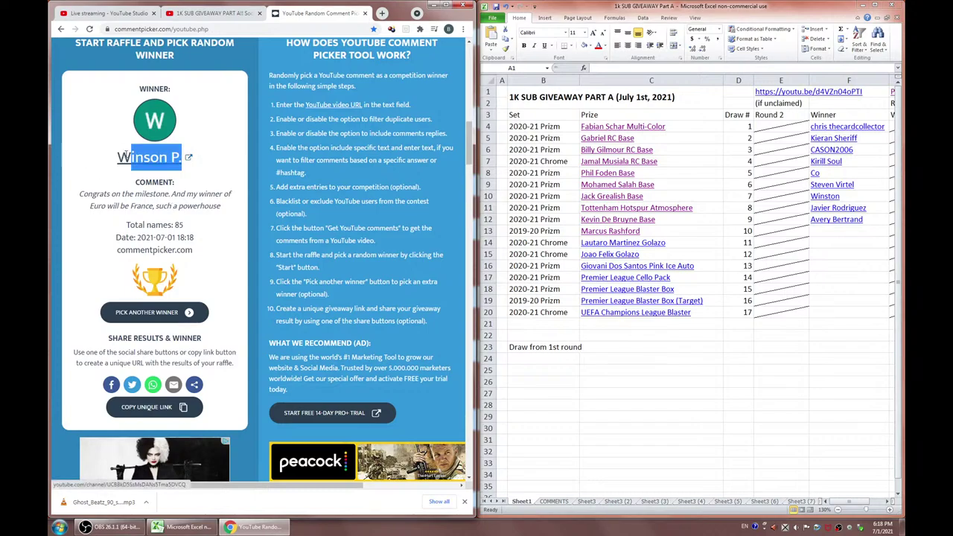
# Paste the new winner's name into Winner cell F13 beside draw 10
pyautogui.click(823, 236)
pyautogui.doubleClick(824, 236)
pyautogui.hotkey('ctrl', 'v')
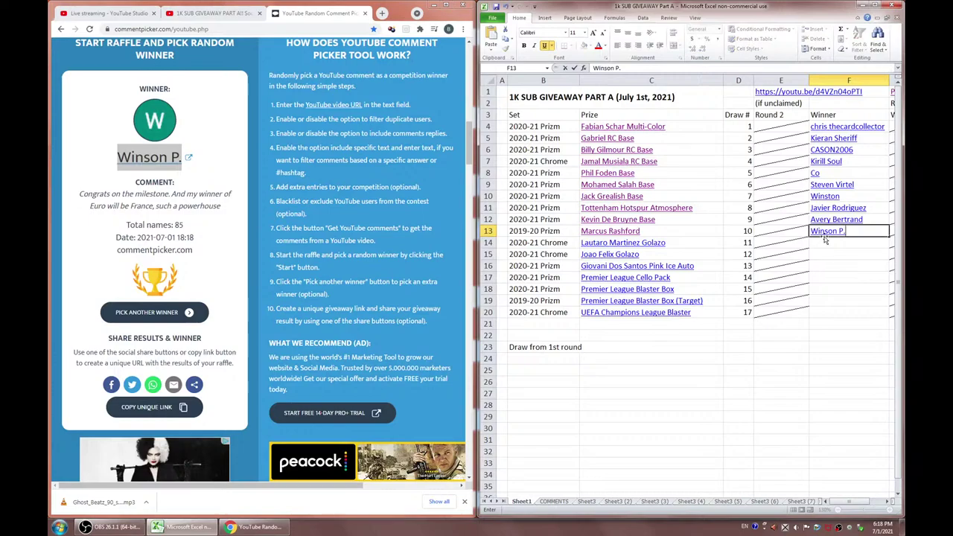
pyautogui.click(824, 256)
# Hyperlink the F13 winner name to the draw result's unique link
pyautogui.click(146, 407)
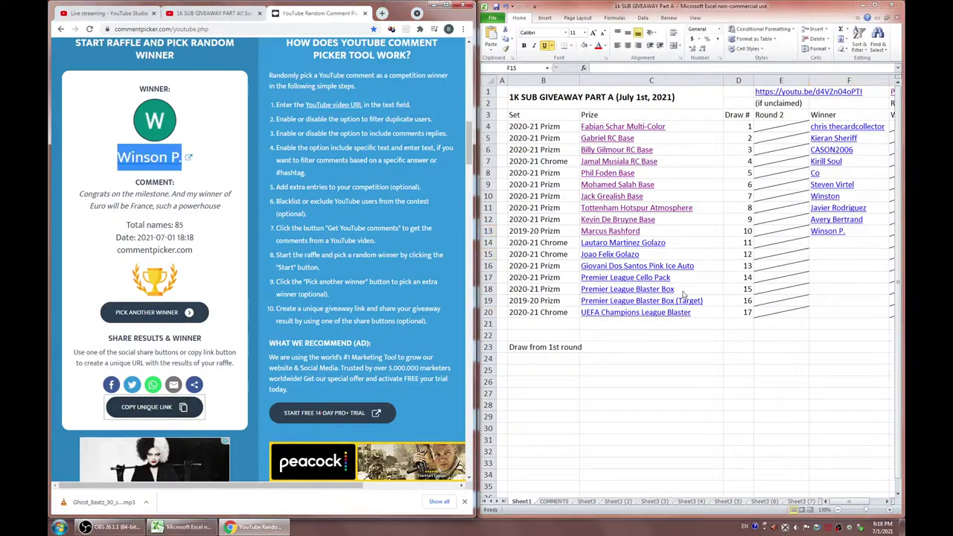
pyautogui.click(823, 258)
pyautogui.rightClick(856, 233)
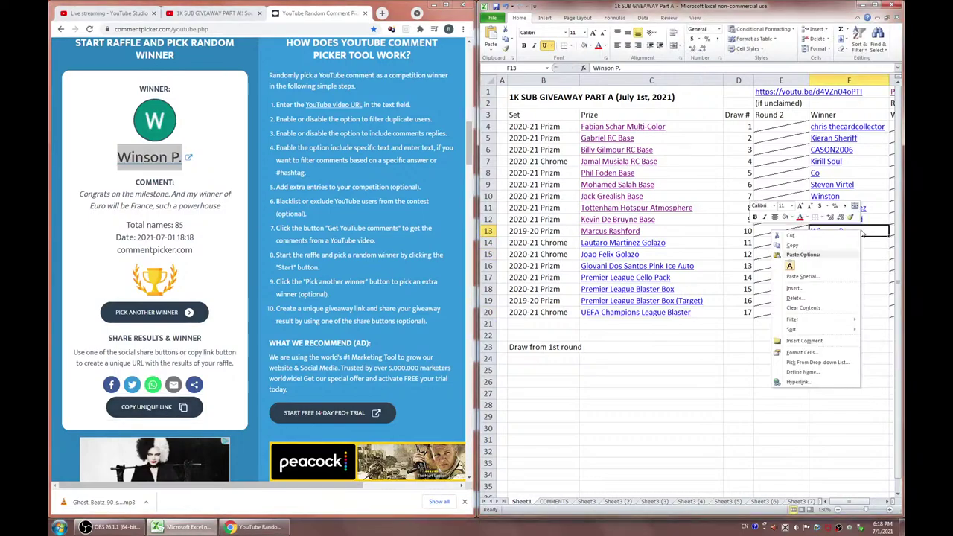
pyautogui.click(797, 382)
pyautogui.hotkey('ctrl', 'v')
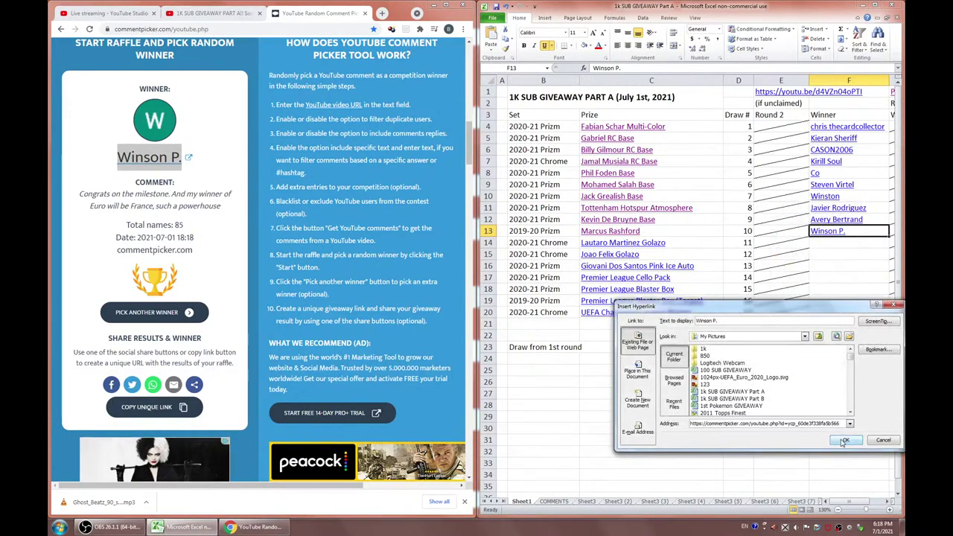
pyautogui.press('Return')
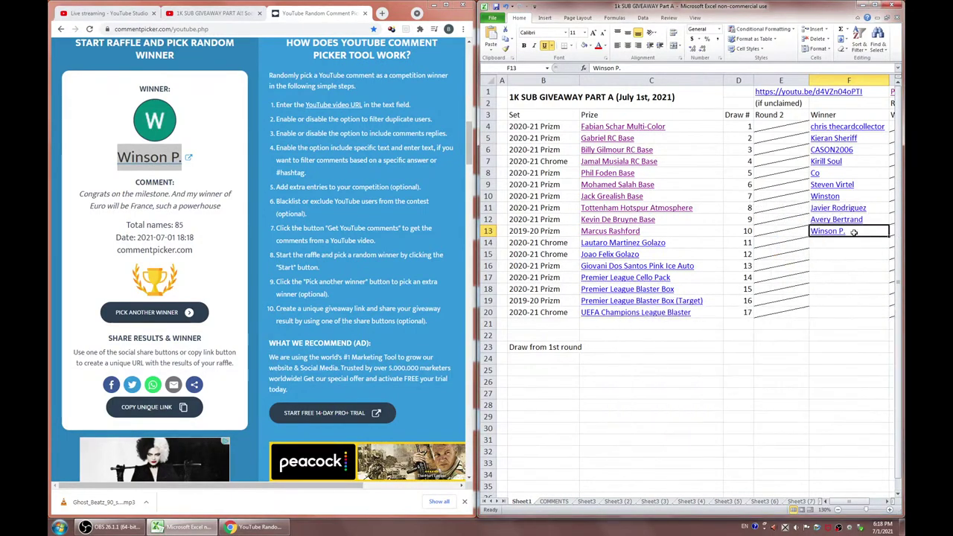
# Append the draw 10 winner to Comment Picker's excluded users list
pyautogui.moveTo(468, 138); pyautogui.dragTo(469, 128)
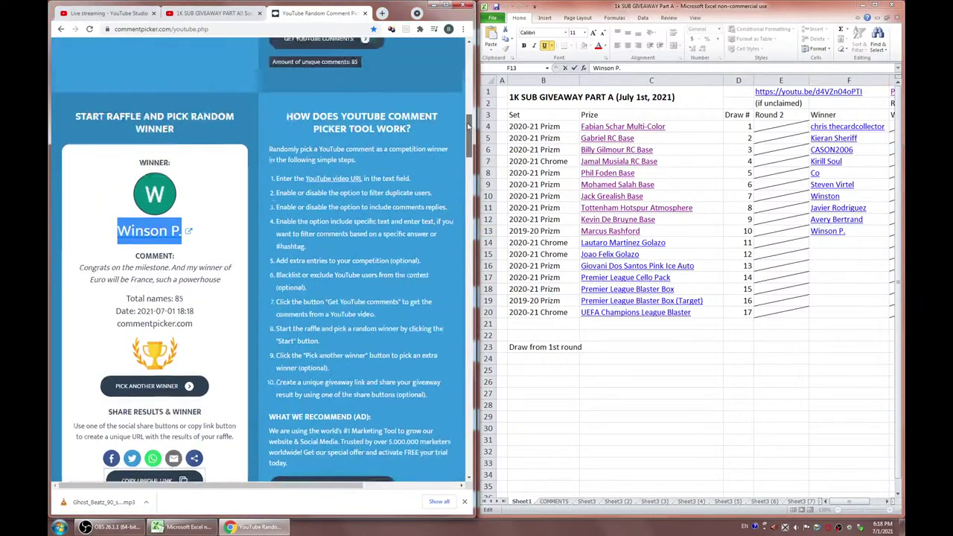
pyautogui.scroll(3, 447, 131)
pyautogui.click(418, 124)
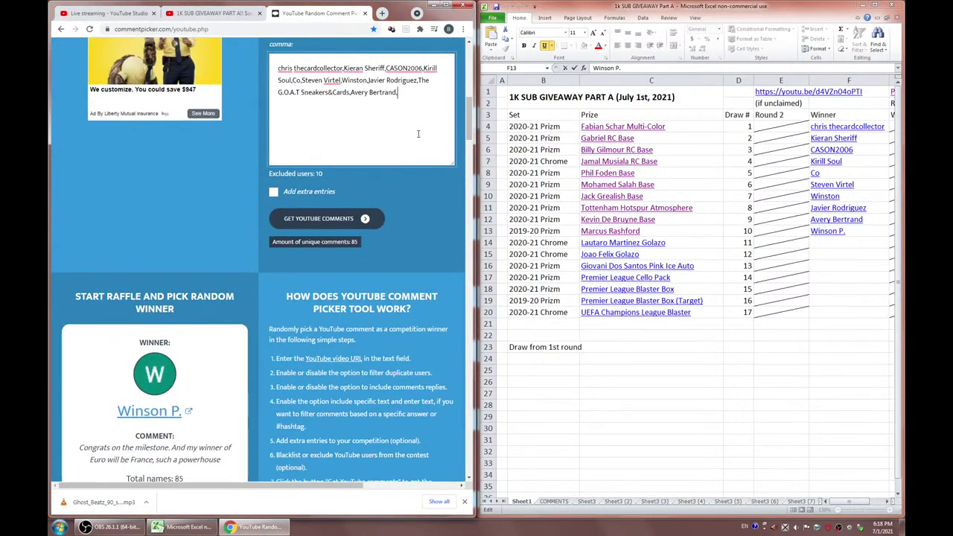
pyautogui.hotkey('ctrl', 'v')
pyautogui.moveTo(468, 122); pyautogui.dragTo(467, 142)
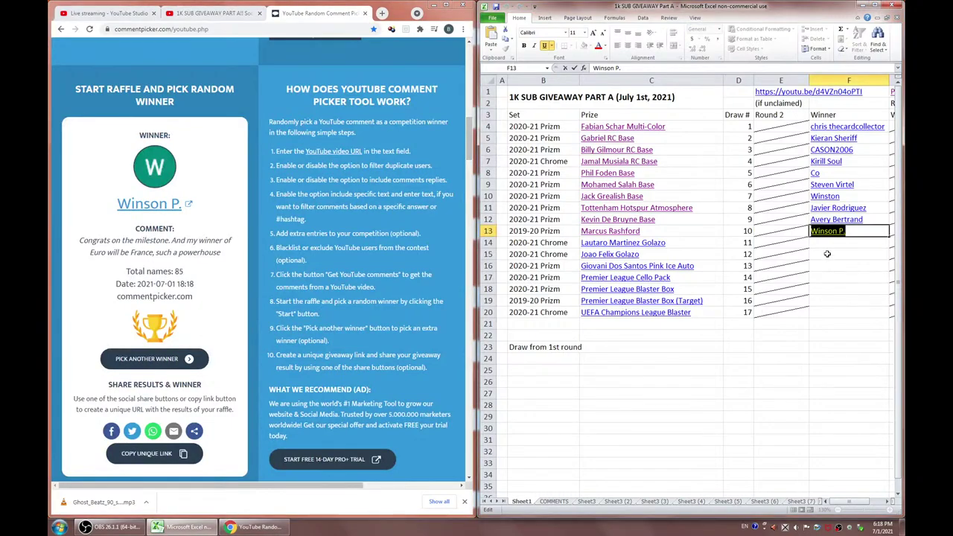
pyautogui.press('Return')
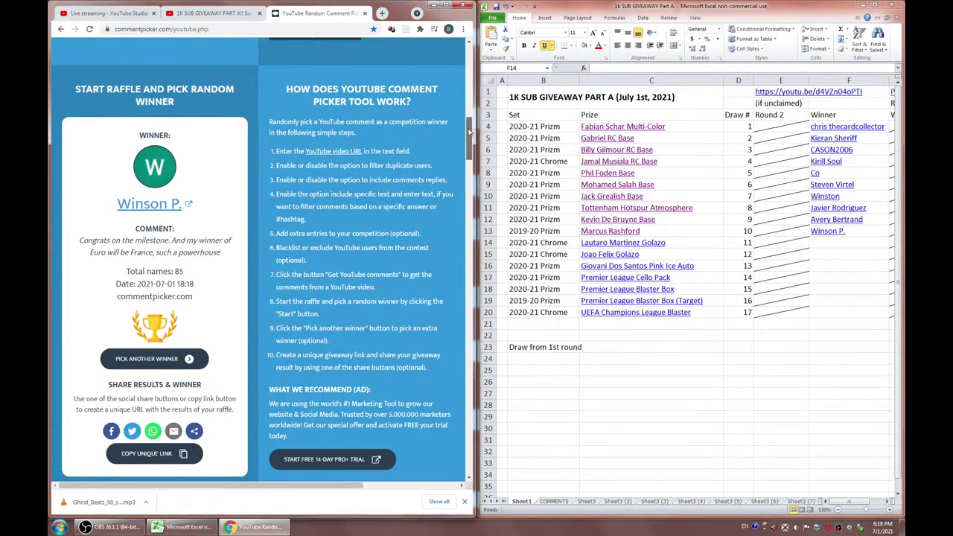
pyautogui.moveTo(470, 139); pyautogui.dragTo(470, 142)
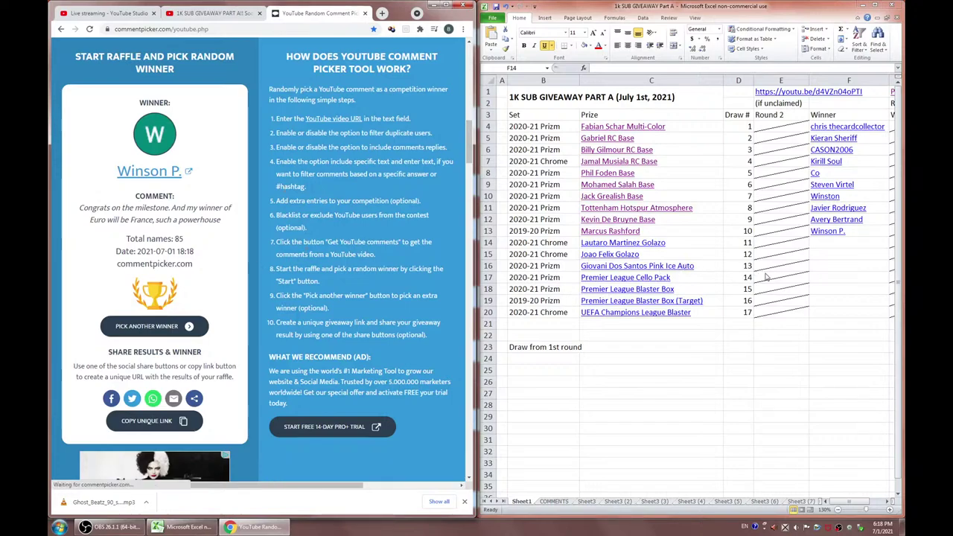
pyautogui.click(845, 268)
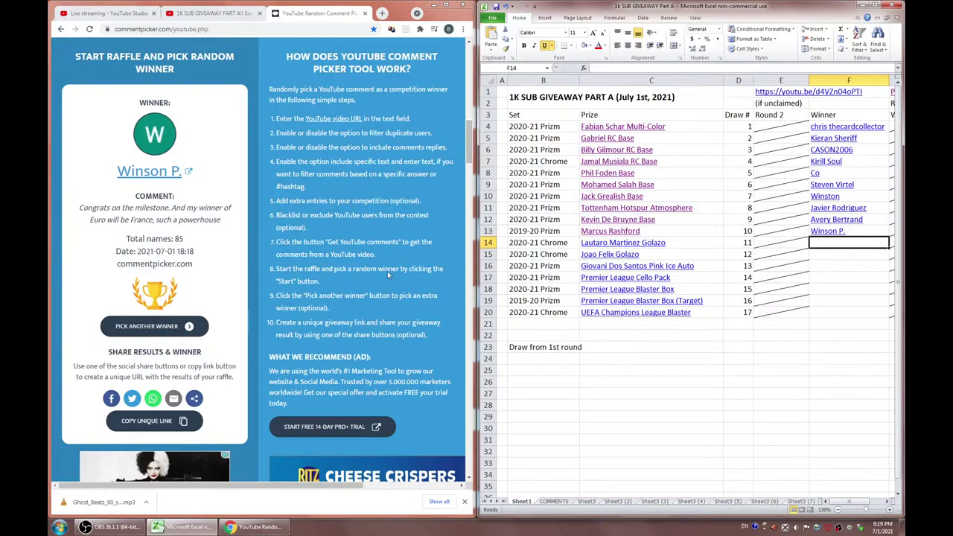
# View the Lautaro Martinez Golazo card image, then draw and select a new winner
pyautogui.click(594, 247)
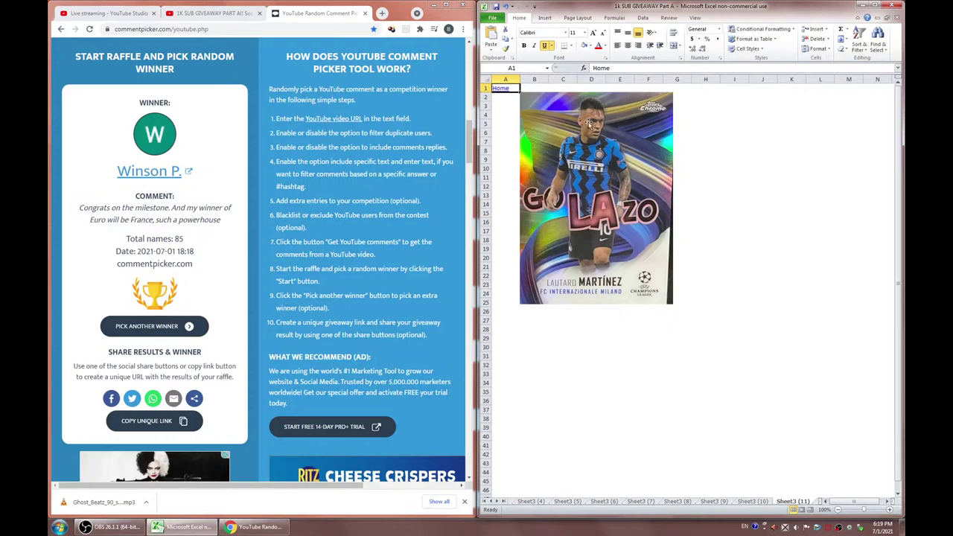
pyautogui.click(503, 89)
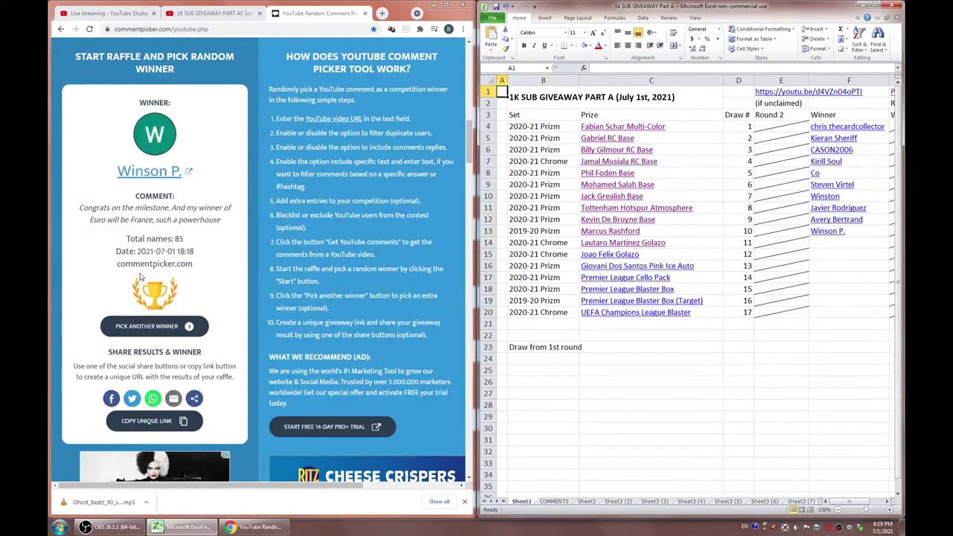
pyautogui.moveTo(469, 143)
pyautogui.mouseDown()
pyautogui.moveTo(469, 101)
pyautogui.moveTo(469, 147)
pyautogui.mouseUp()
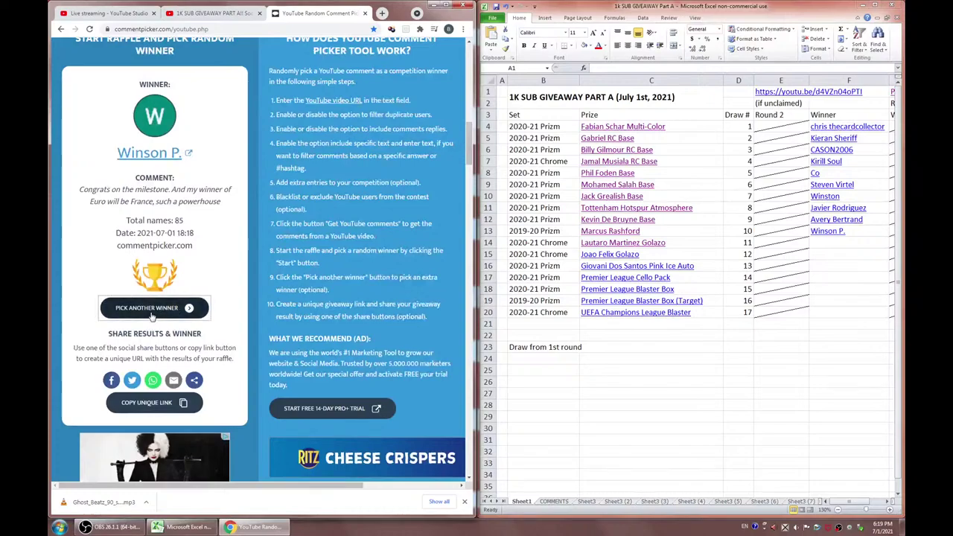
pyautogui.click(151, 308)
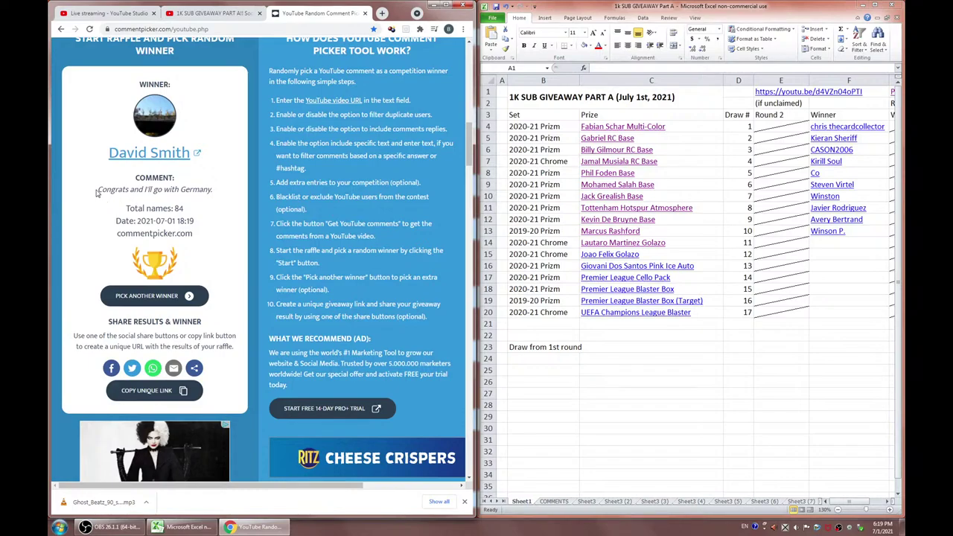
pyautogui.moveTo(96, 193); pyautogui.dragTo(190, 154)
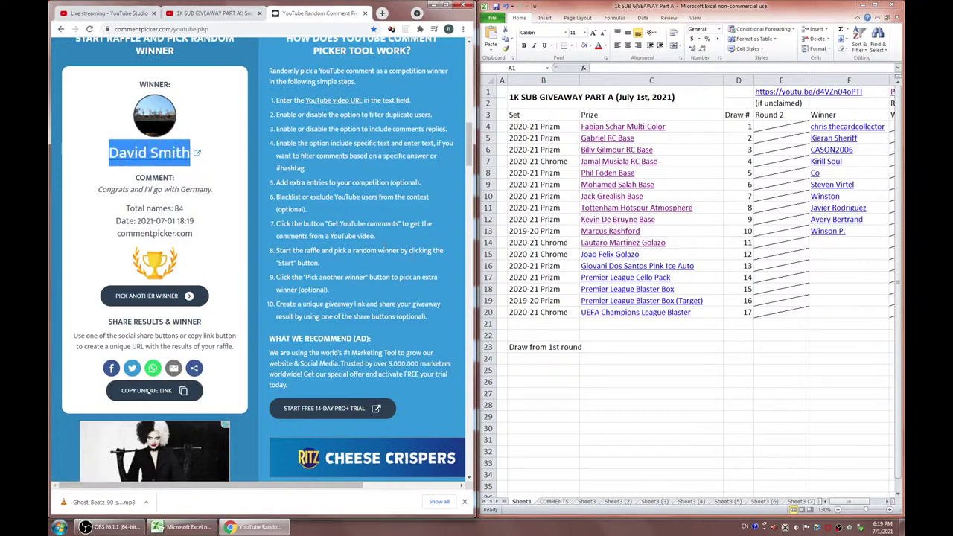
# Enter the draw 11 winner in F14, hyperlinked to the result's unique link
pyautogui.click(832, 244)
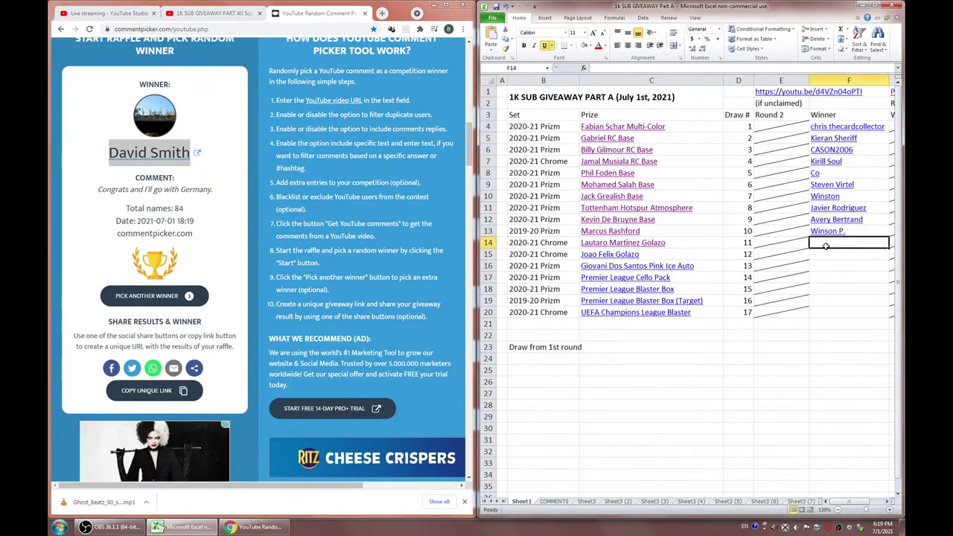
pyautogui.hotkey('ctrl', 'v')
pyautogui.click(823, 265)
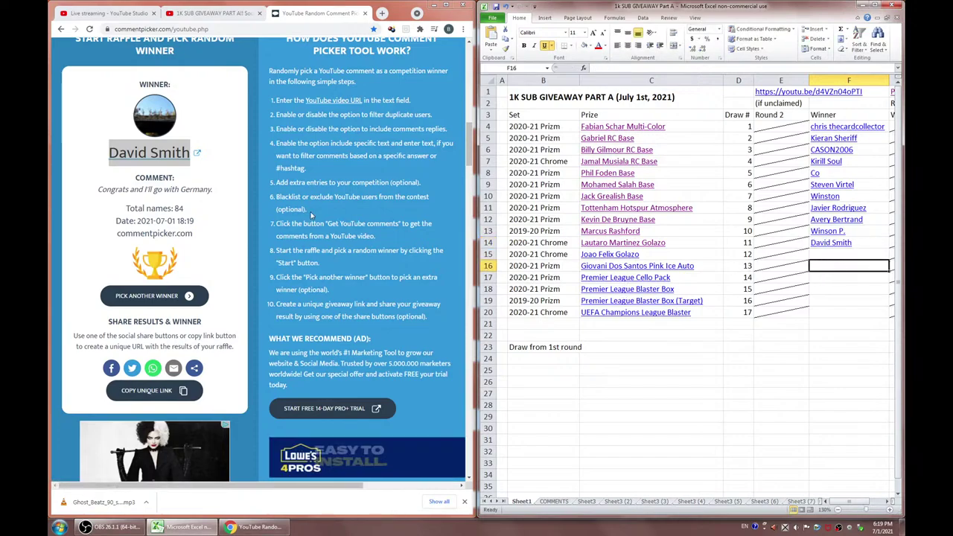
pyautogui.click(146, 391)
pyautogui.rightClick(872, 246)
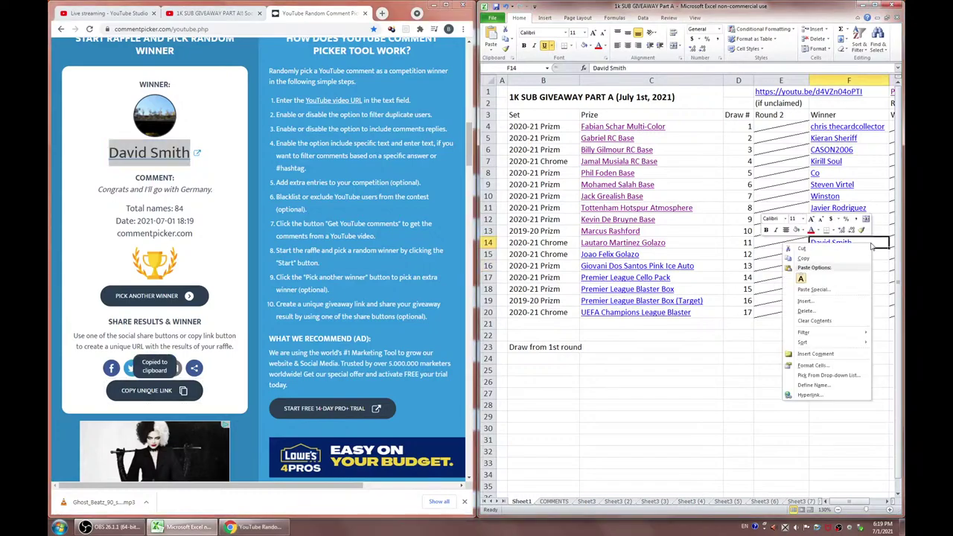
pyautogui.click(810, 395)
pyautogui.hotkey('ctrl', 'v')
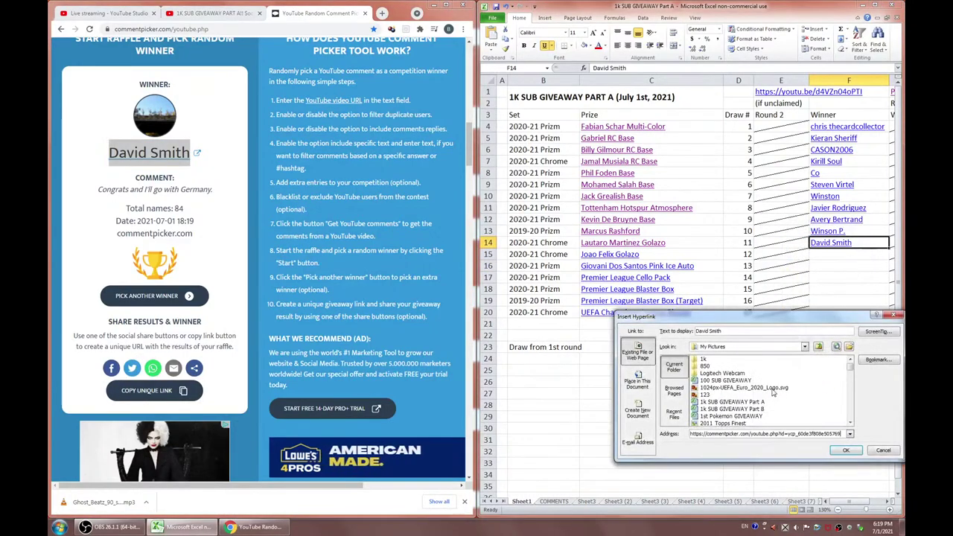
pyautogui.click(849, 450)
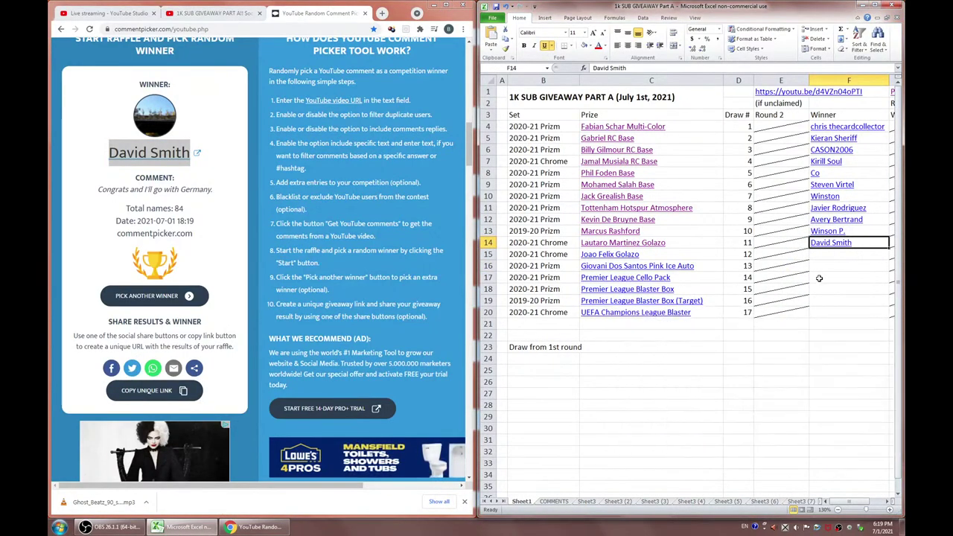
# Copy the F14 name and append it, comma-separated, to the excluded users list
pyautogui.scroll(5, 472, 170)
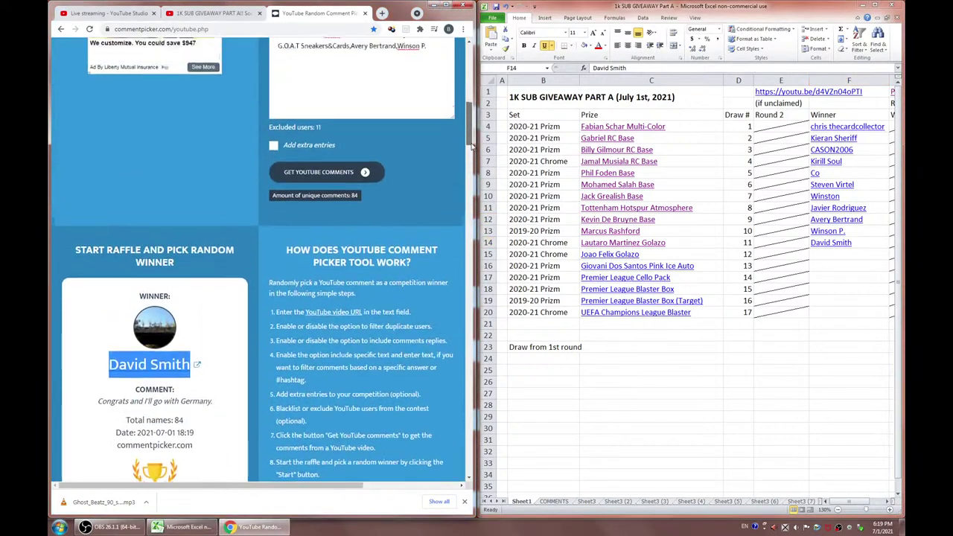
pyautogui.click(869, 242)
pyautogui.moveTo(869, 242); pyautogui.dragTo(810, 243)
pyautogui.click(439, 117)
pyautogui.write(',')
pyautogui.hotkey('ctrl', 'v')
pyautogui.scroll(-5, 499, 167)
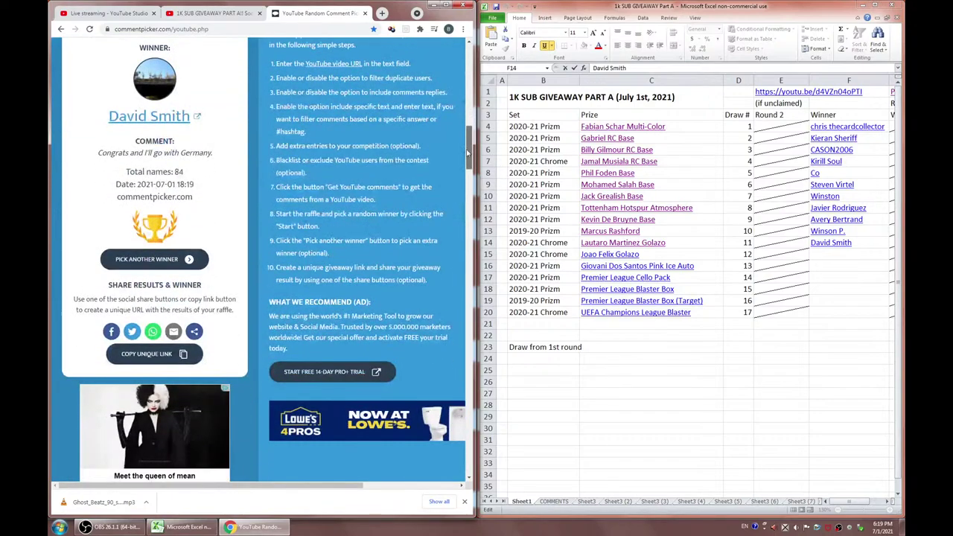
pyautogui.scroll(2, 535, 163)
pyautogui.click(805, 262)
# Finish F14, view prize 12's card image, and draw and select a new winner
pyautogui.click(819, 260)
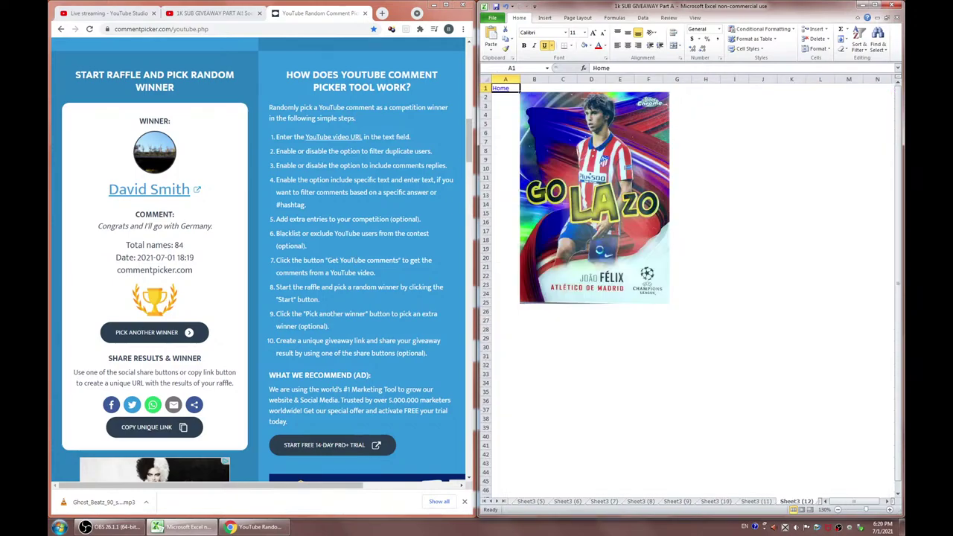
pyautogui.click(603, 255)
pyautogui.click(503, 91)
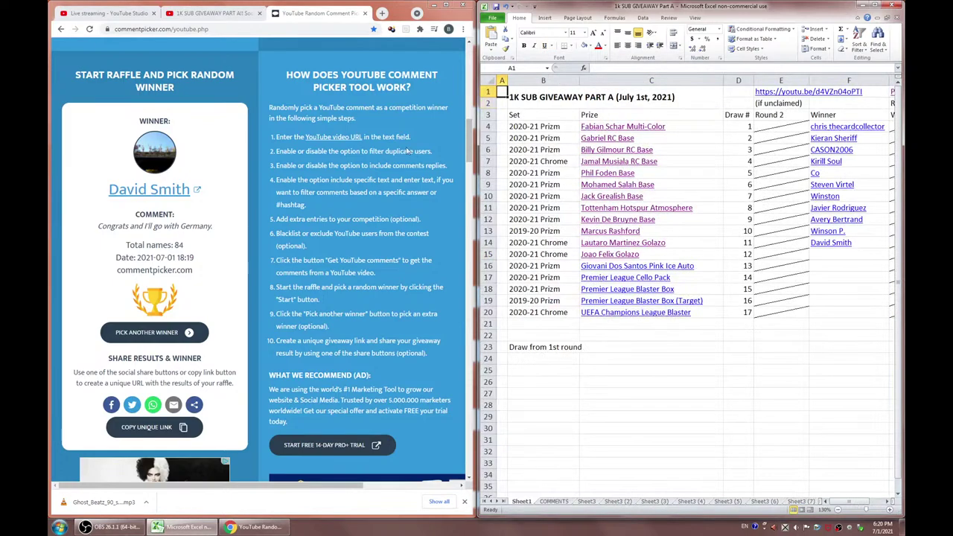
pyautogui.click(154, 335)
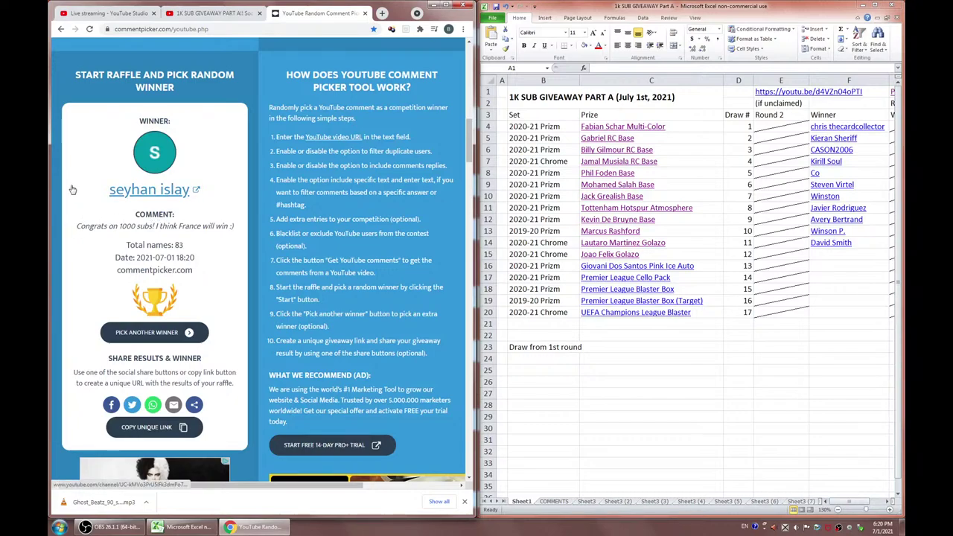
pyautogui.moveTo(112, 191); pyautogui.dragTo(192, 191)
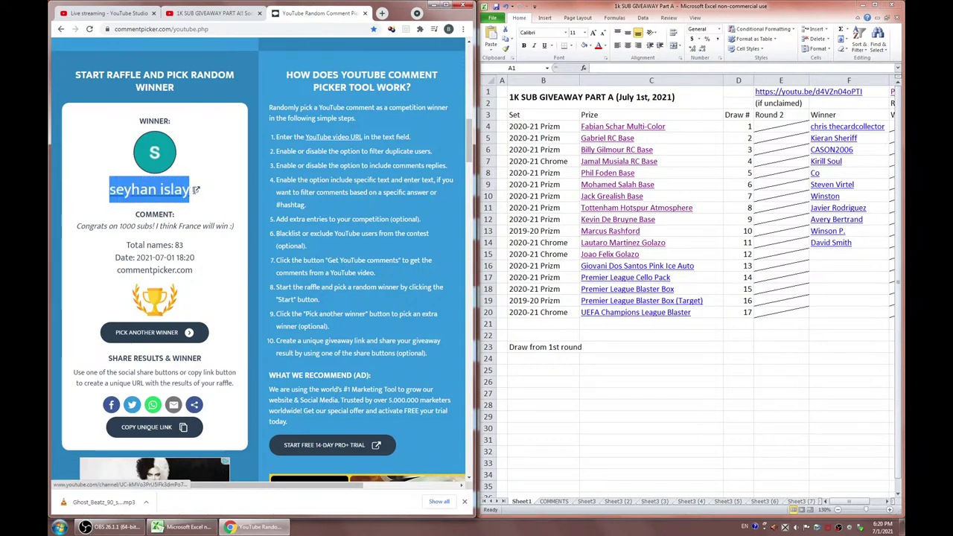
# Enter the draw 12 winner in F15, hyperlinked to the result's unique link
pyautogui.click(827, 254)
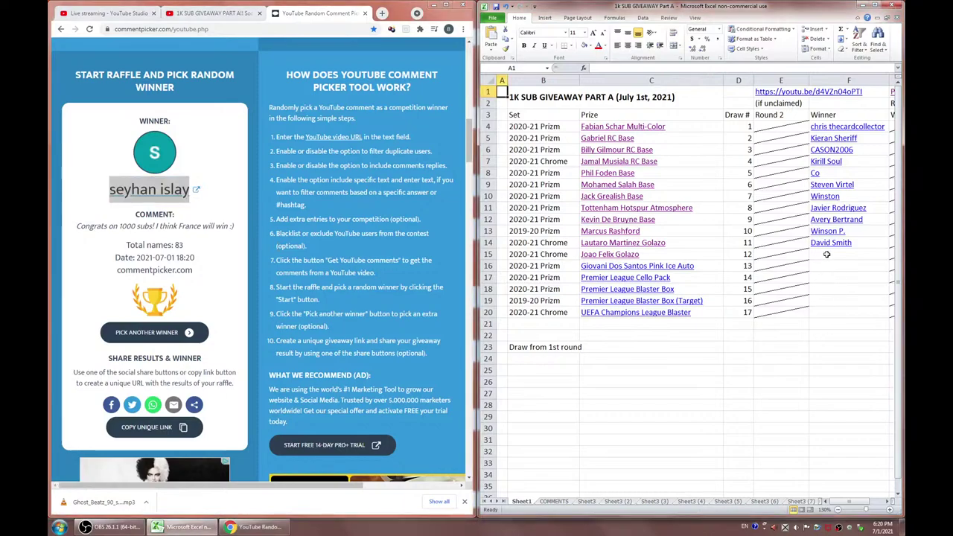
pyautogui.hotkey('ctrl', 'v')
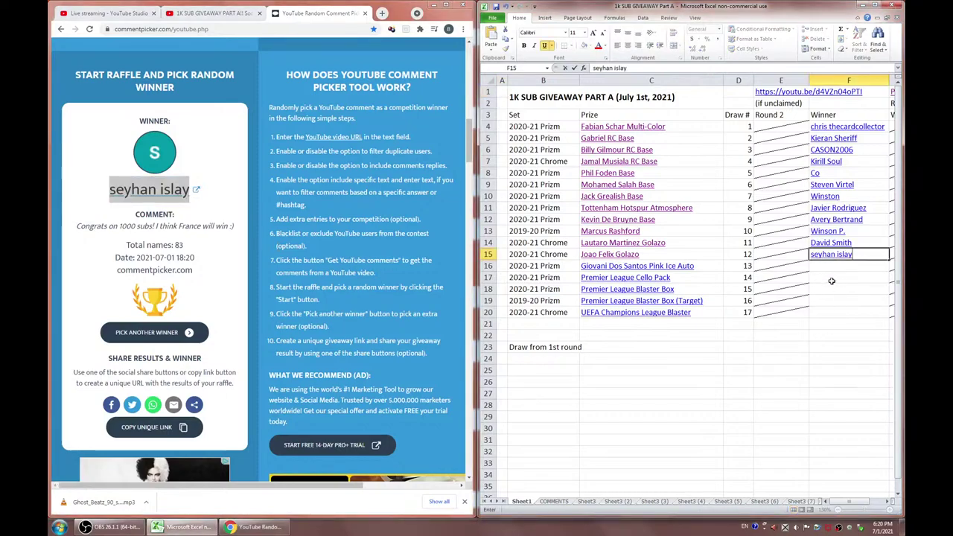
pyautogui.click(839, 277)
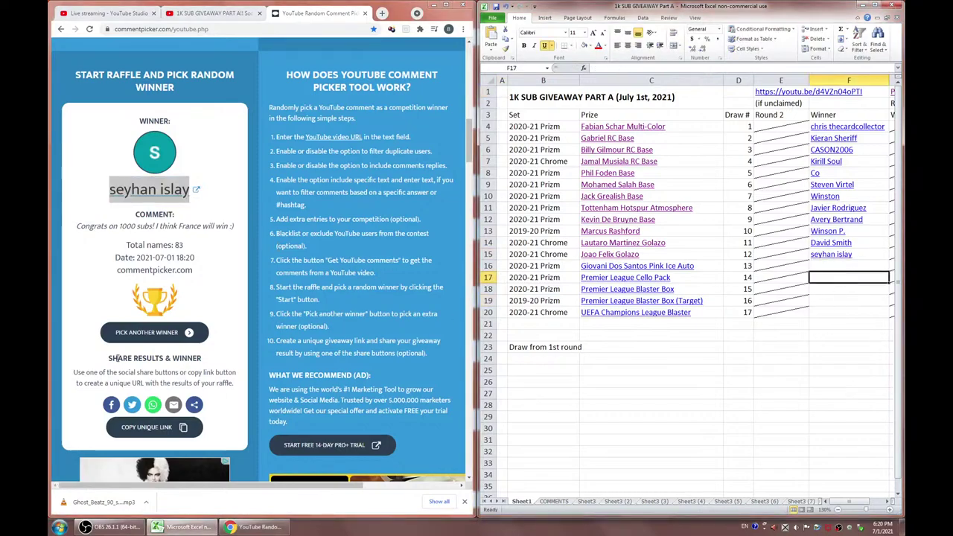
pyautogui.hotkey('alt', 'Tab')
pyautogui.click(862, 255)
pyautogui.rightClick(862, 254)
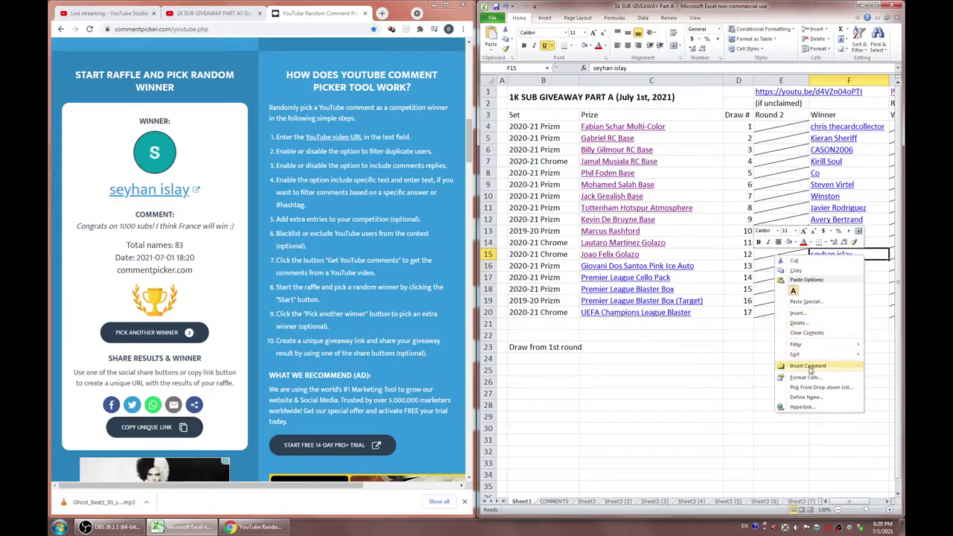
pyautogui.click(802, 407)
pyautogui.hotkey('ctrl', 'v')
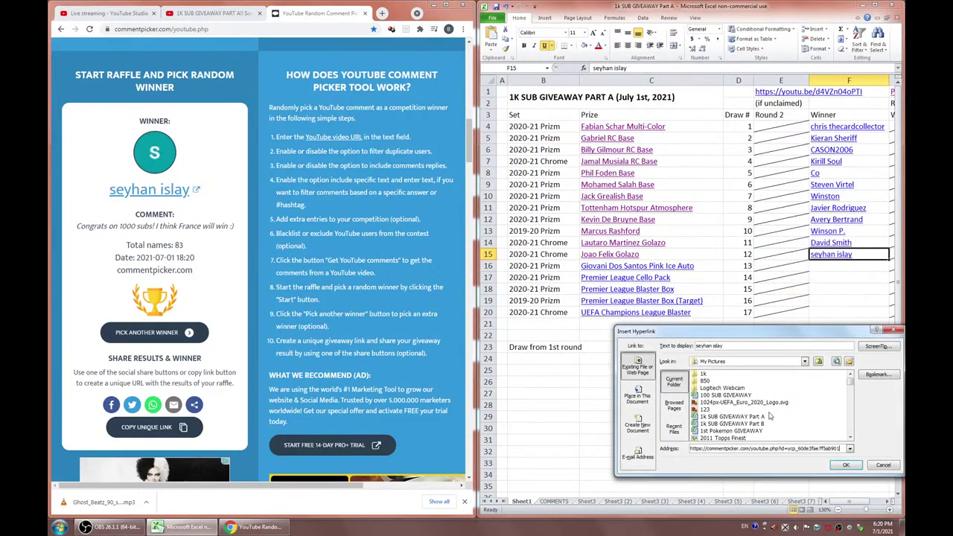
pyautogui.click(847, 465)
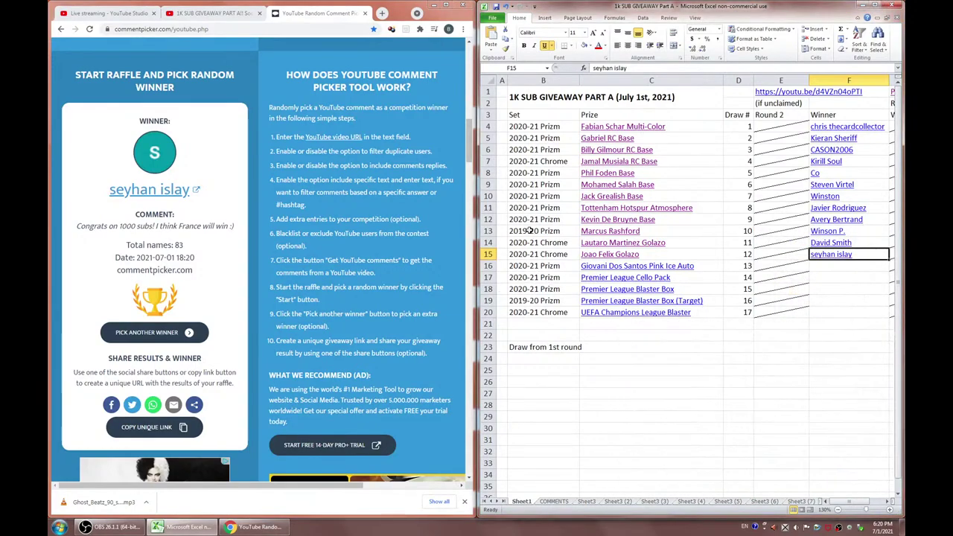
# Copy the F15 name and append it, comma-separated, to the excluded users list
pyautogui.click(465, 501)
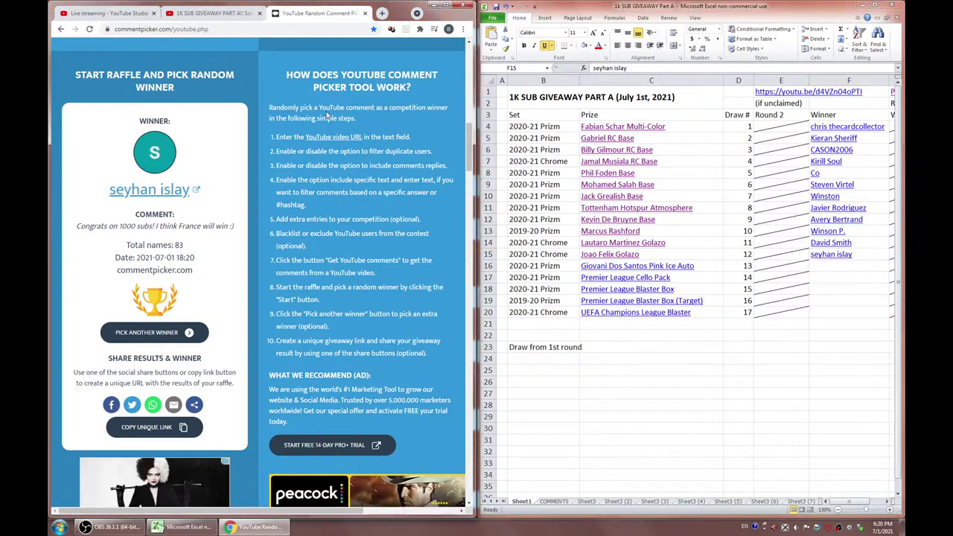
pyautogui.click(859, 266)
pyautogui.doubleClick(862, 254)
pyautogui.moveTo(864, 254); pyautogui.dragTo(809, 254)
pyautogui.moveTo(468, 173); pyautogui.dragTo(468, 147)
pyautogui.click(392, 148)
pyautogui.write(',')
pyautogui.hotkey('ctrl', 'v')
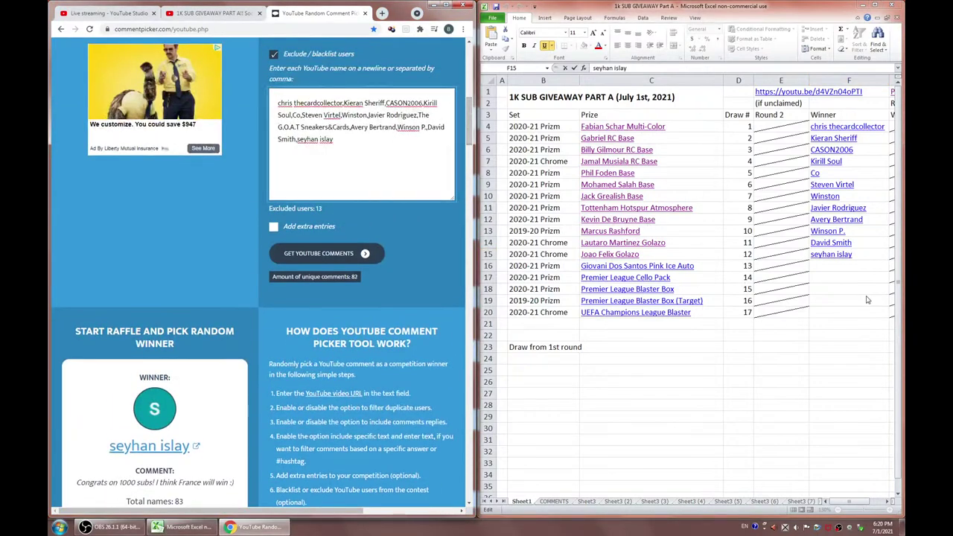
pyautogui.hotkey('alt', 'Tab')
pyautogui.click(825, 280)
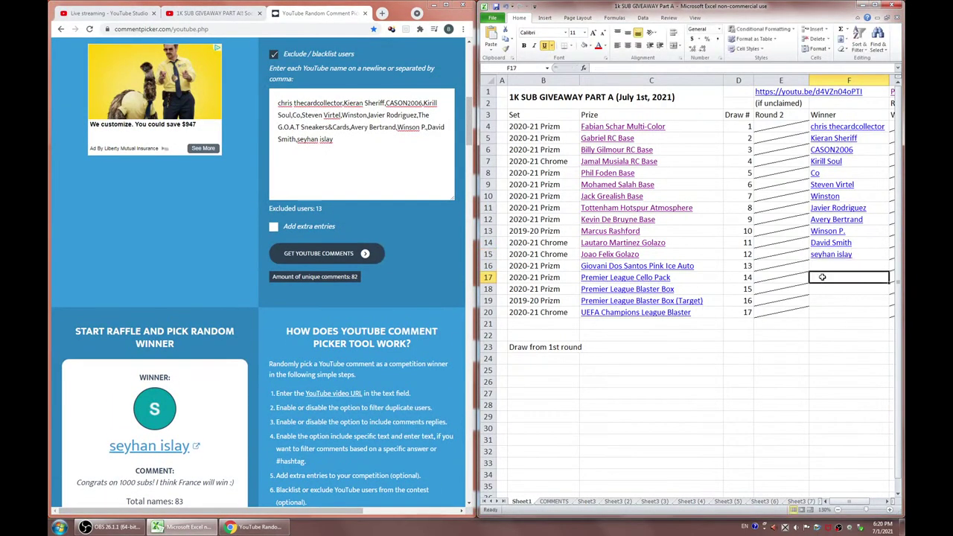
pyautogui.moveTo(470, 119); pyautogui.dragTo(470, 144)
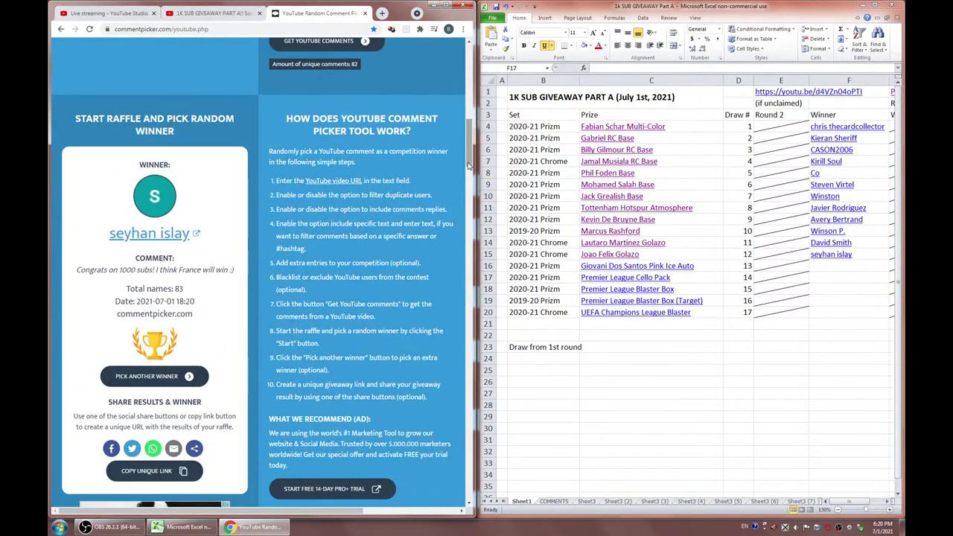
pyautogui.scroll(4, 469, 149)
pyautogui.scroll(-4, 469, 149)
# Preview the Giovani Dos Santos Pink Ice Auto card image, return to the table, and draw a new winner
pyautogui.click(652, 266)
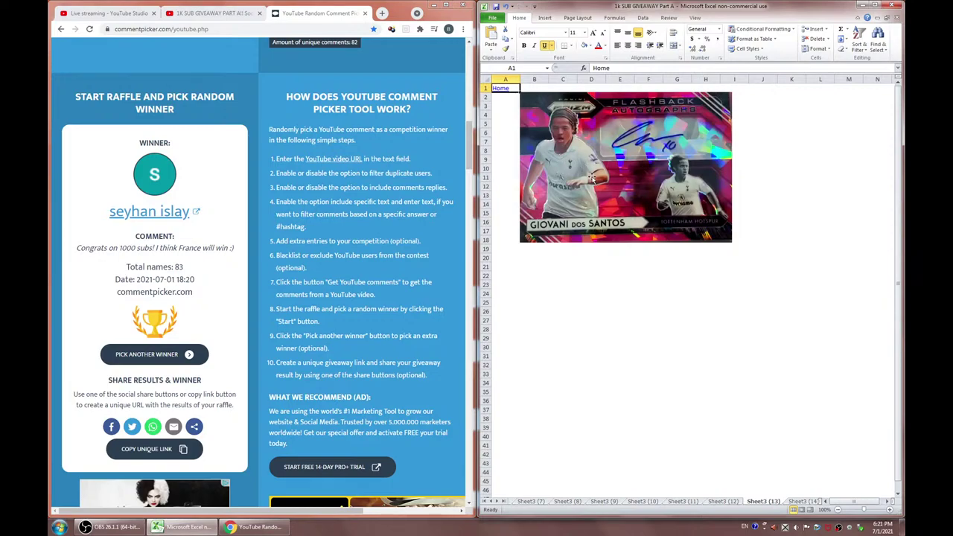
pyautogui.click(502, 88)
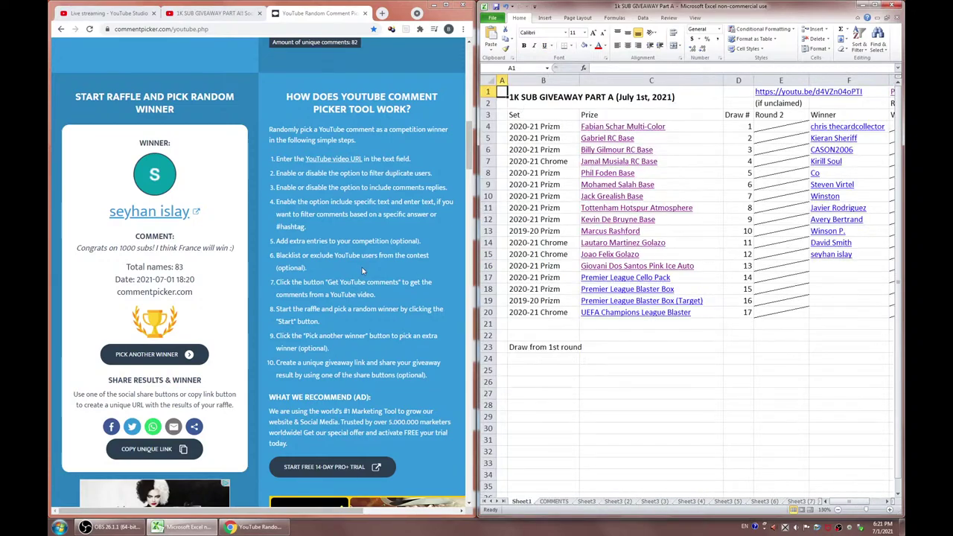
pyautogui.click(168, 356)
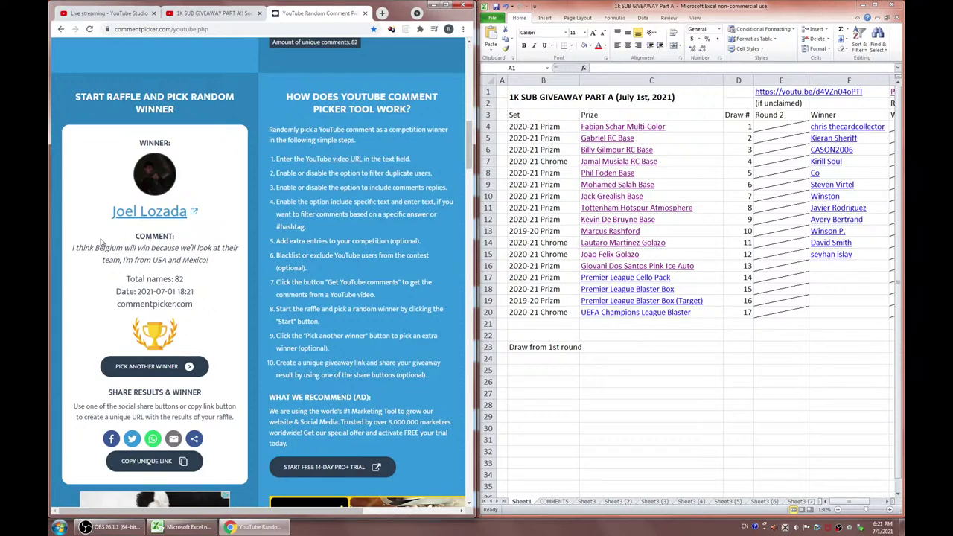
# Paste the draw 13 winner's name into Winner cell F16
pyautogui.moveTo(187, 212); pyautogui.dragTo(112, 212)
pyautogui.hotkey('ctrl', 'c')
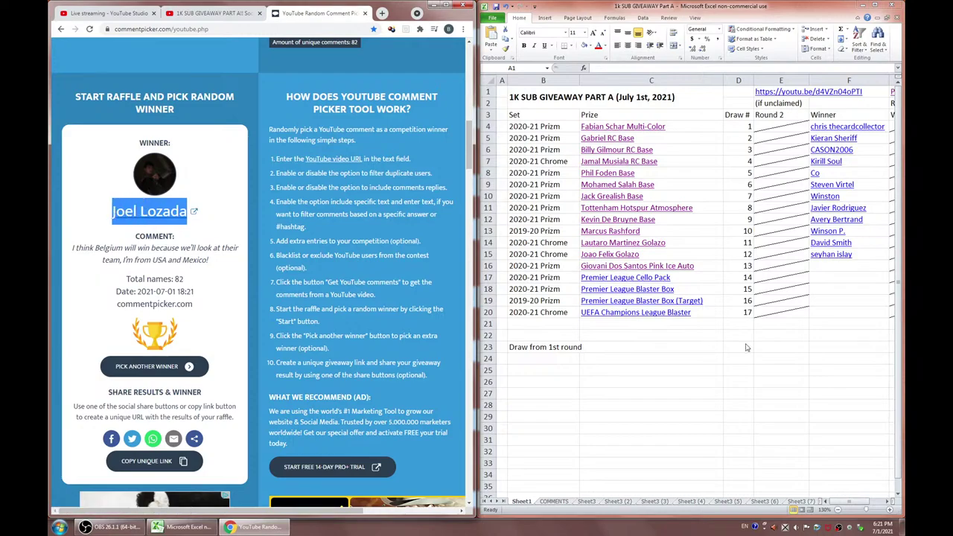
pyautogui.hotkey('alt', 'Tab')
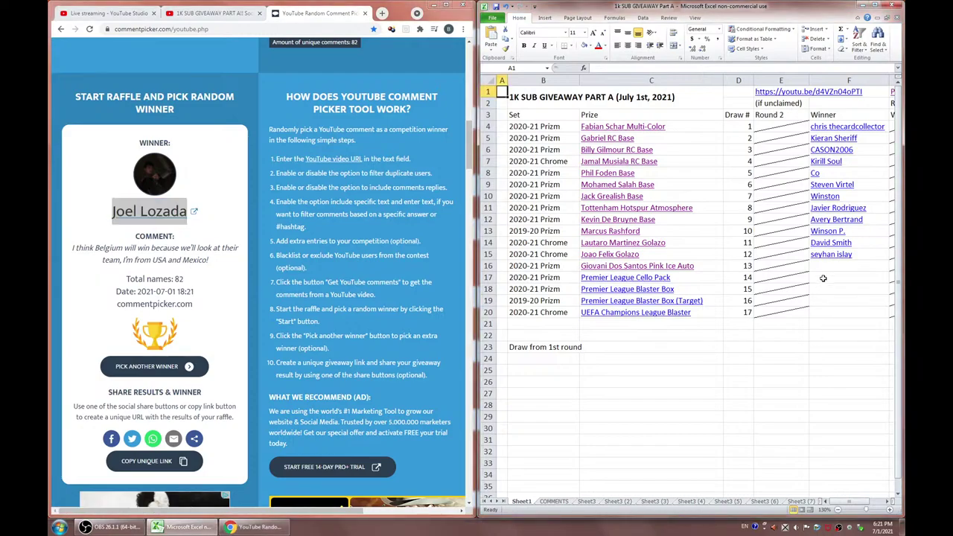
pyautogui.click(825, 267)
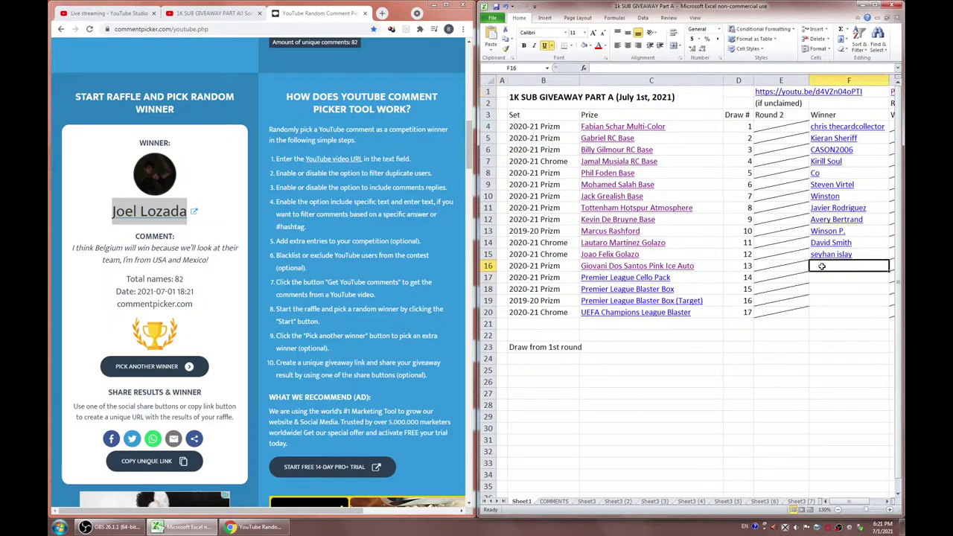
pyautogui.press('F2')
pyautogui.hotkey('ctrl', 'v')
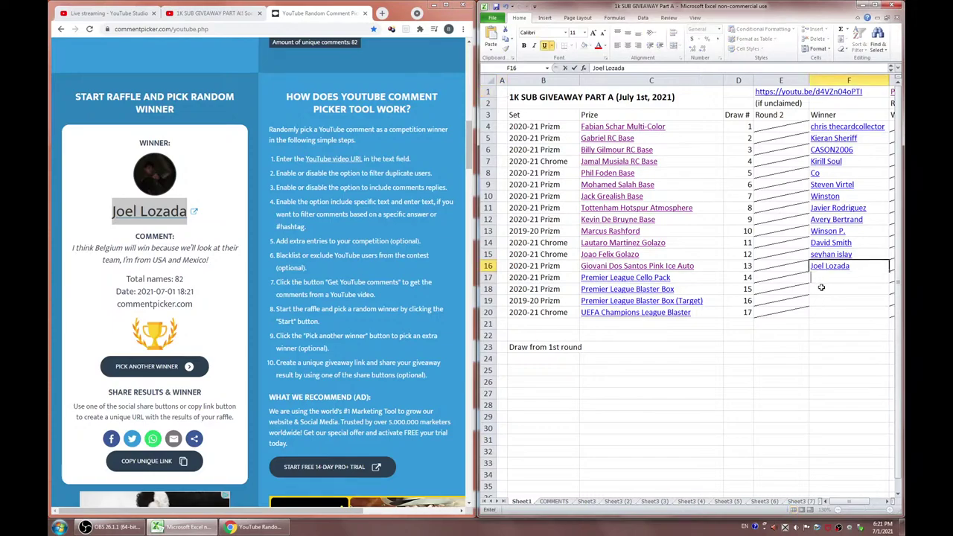
pyautogui.click(822, 288)
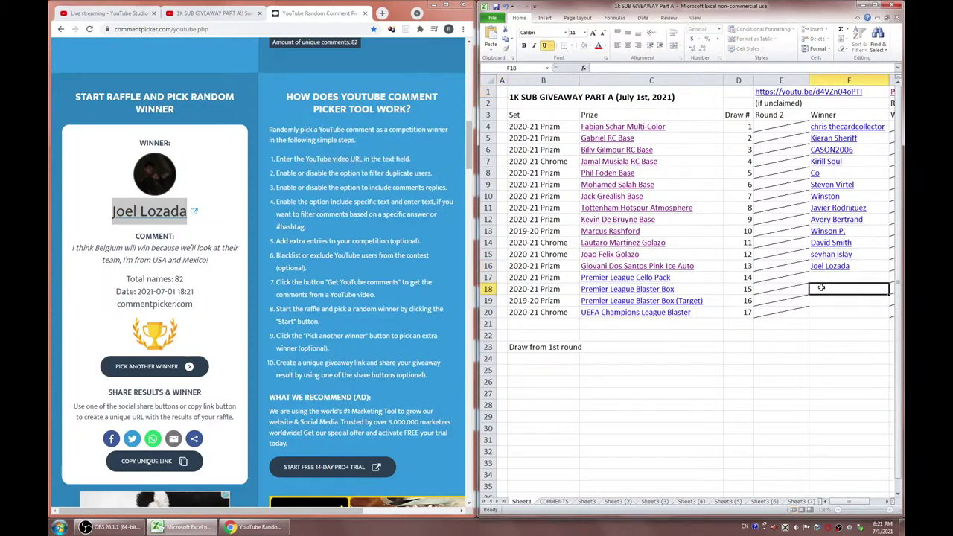
# Hyperlink the F16 winner name to the comment-picker result link
pyautogui.click(141, 460)
pyautogui.doubleClick(869, 268)
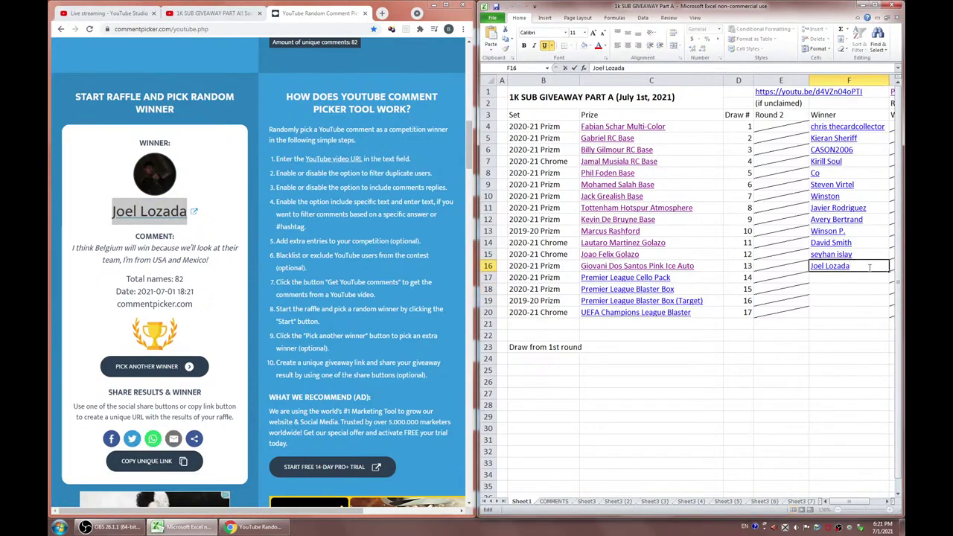
pyautogui.press('Return')
pyautogui.rightClick(868, 267)
pyautogui.click(815, 416)
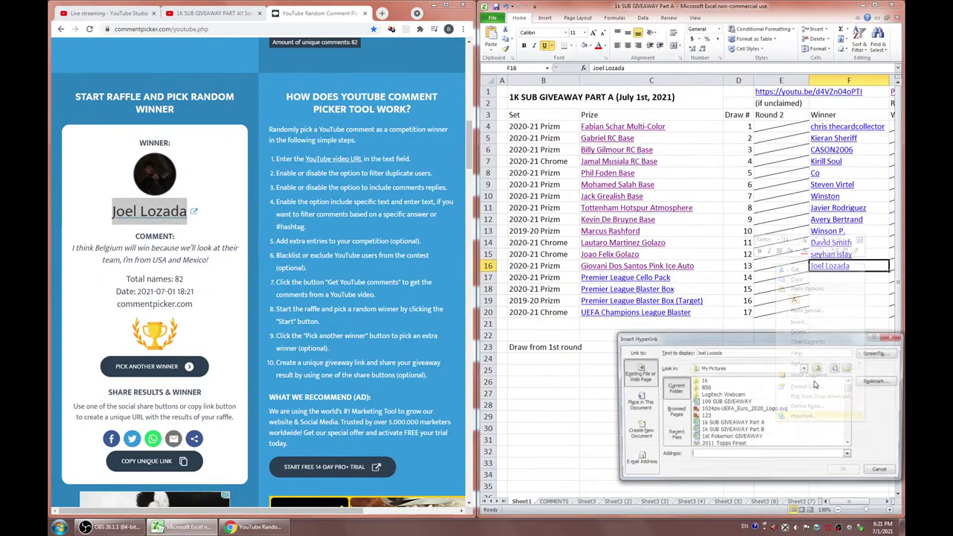
pyautogui.click(846, 469)
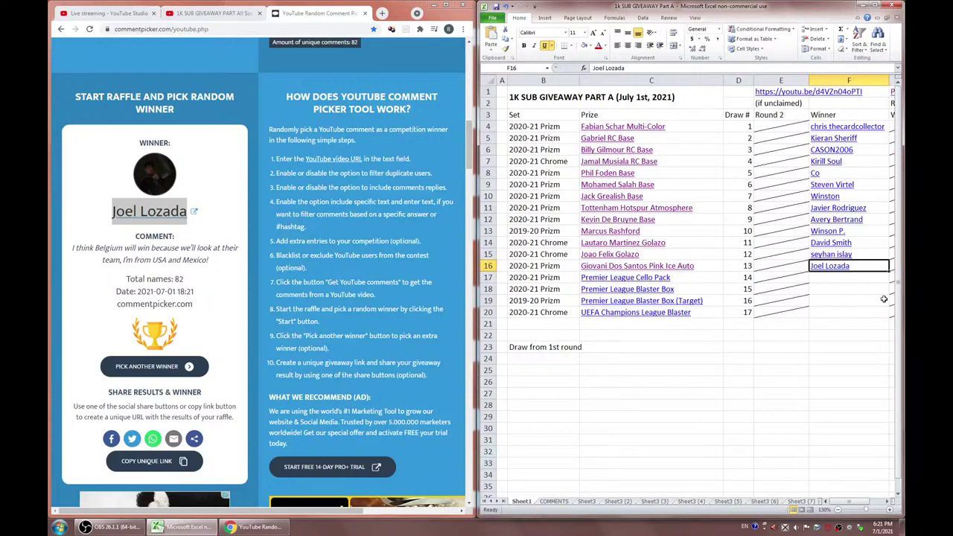
# Copy the F16 name into the excluded users list
pyautogui.doubleClick(862, 267)
pyautogui.moveTo(862, 267); pyautogui.dragTo(792, 266)
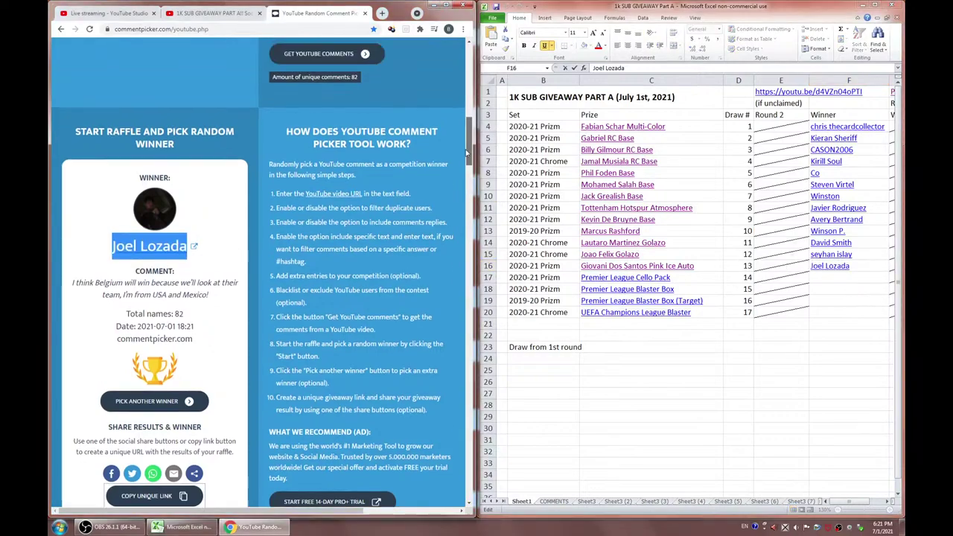
pyautogui.scroll(3, 368, 160)
pyautogui.hotkey('ctrl', 'v')
pyautogui.moveTo(470, 112); pyautogui.dragTo(468, 151)
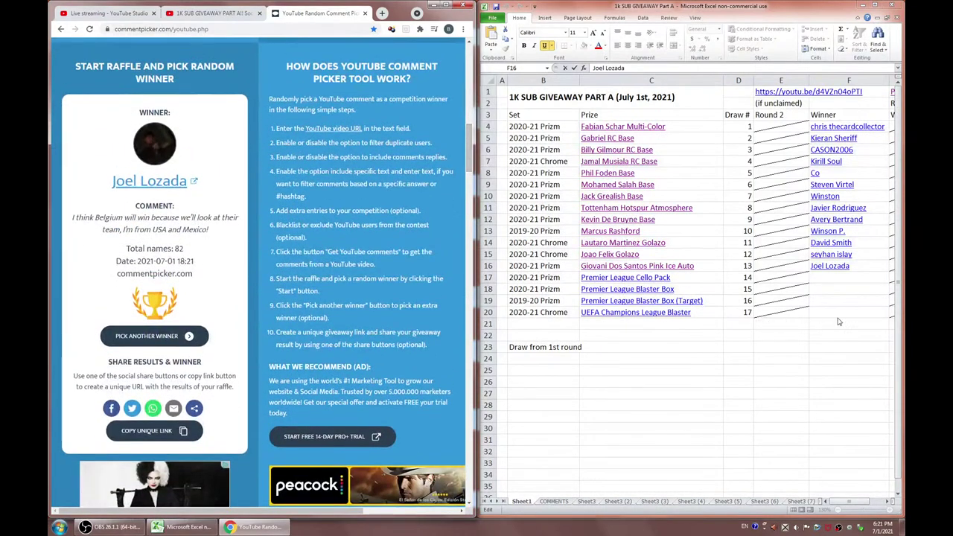
pyautogui.click(823, 278)
pyautogui.click(653, 268)
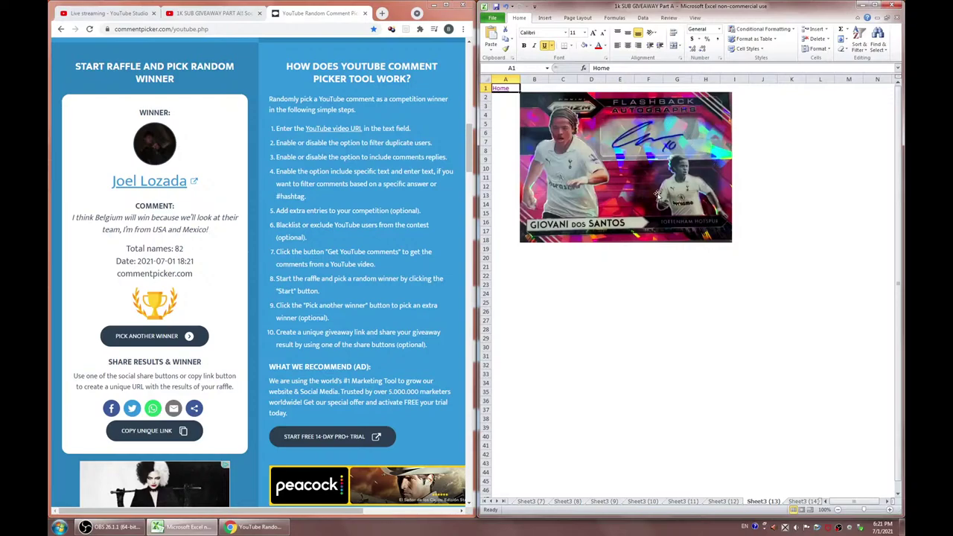
pyautogui.click(506, 89)
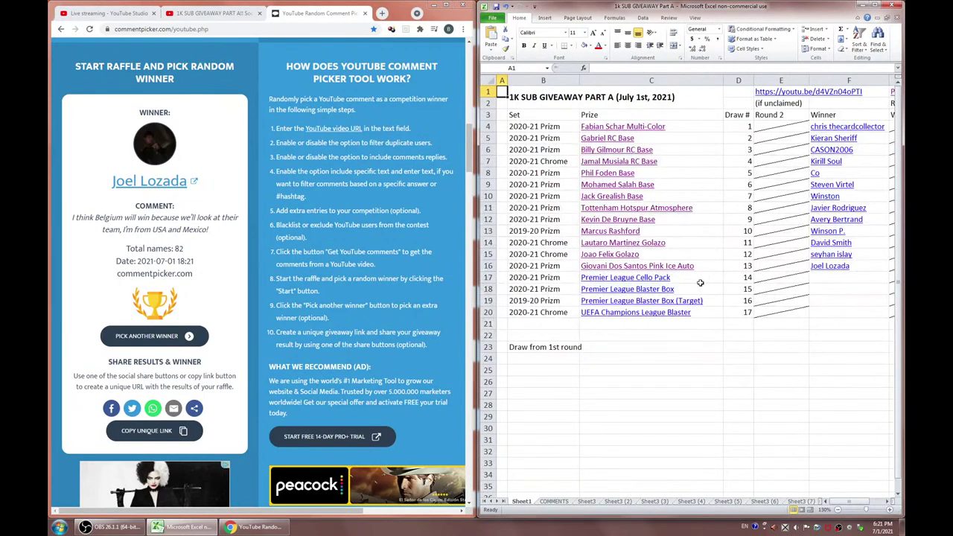
pyautogui.click(643, 280)
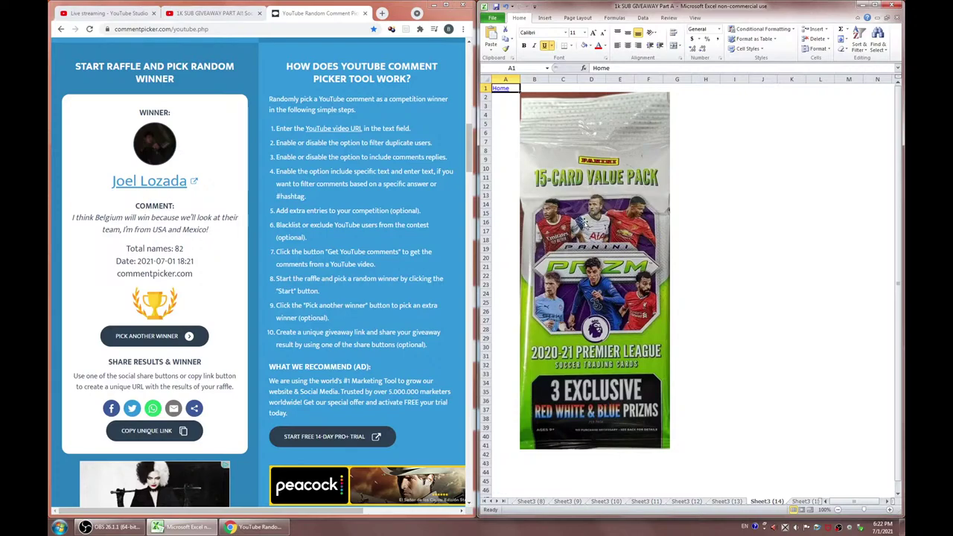
pyautogui.click(503, 90)
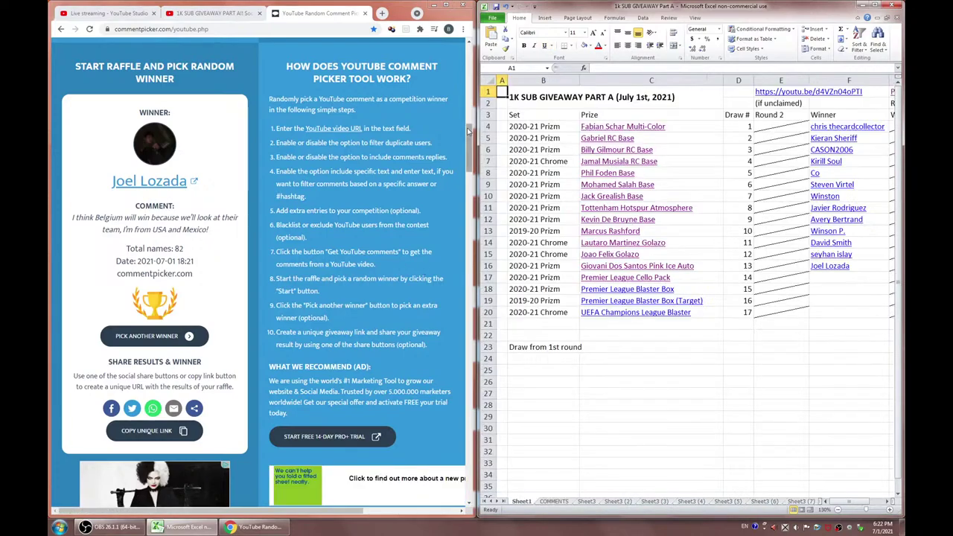
pyautogui.moveTo(471, 143)
pyautogui.mouseDown()
pyautogui.moveTo(470, 108)
pyautogui.moveTo(468, 148)
pyautogui.mouseUp()
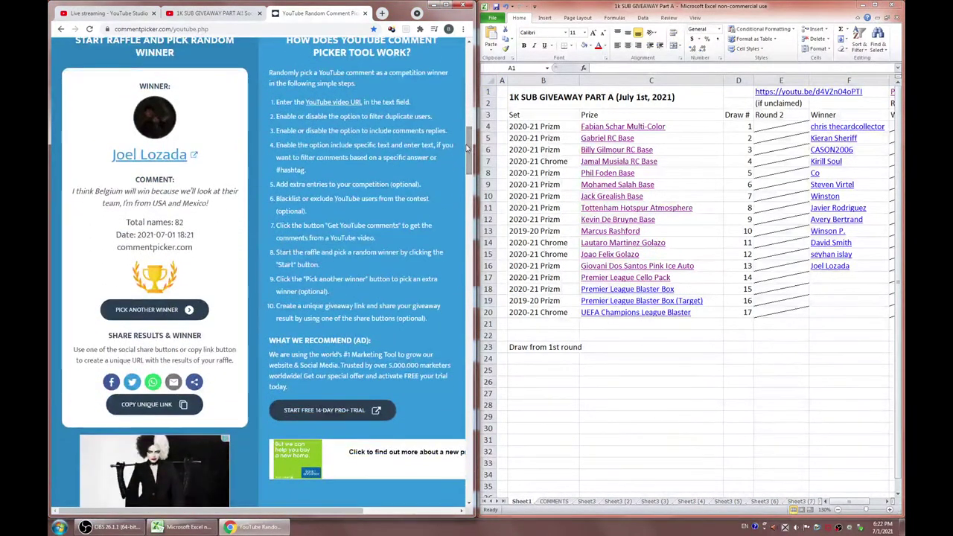
# Draw a new winner and paste their name into F17 beside Premier League Cello Pack
pyautogui.click(165, 312)
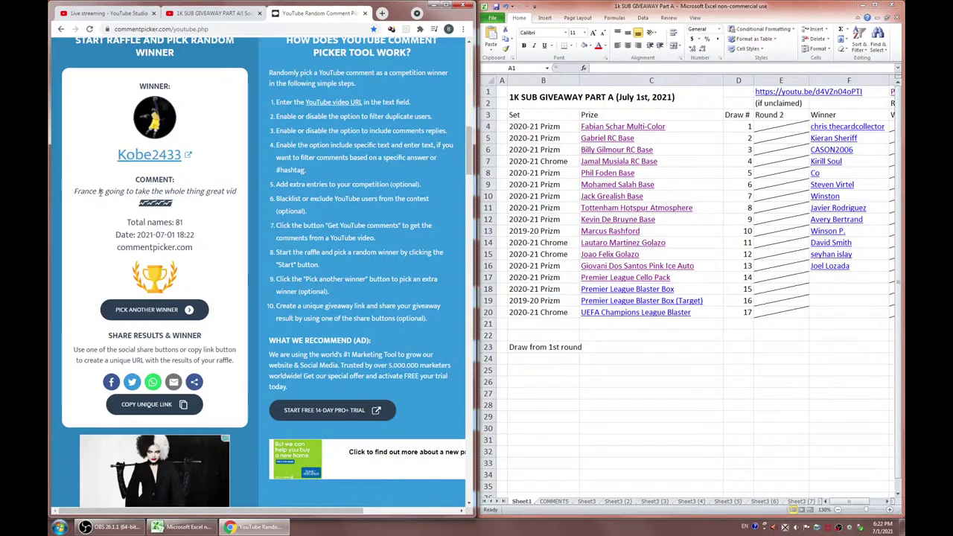
pyautogui.moveTo(182, 155); pyautogui.dragTo(117, 155)
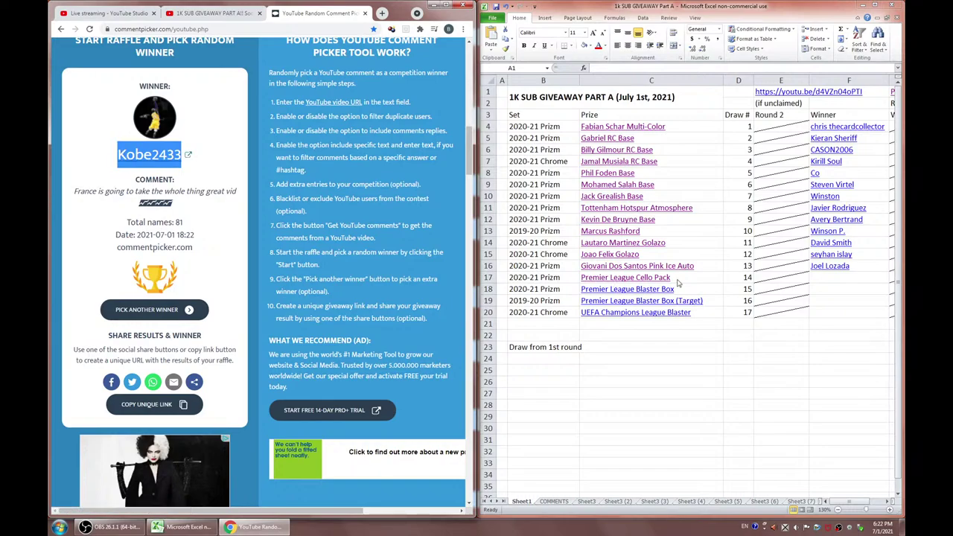
pyautogui.click(805, 317)
pyautogui.doubleClick(826, 277)
pyautogui.hotkey('ctrl', 'v')
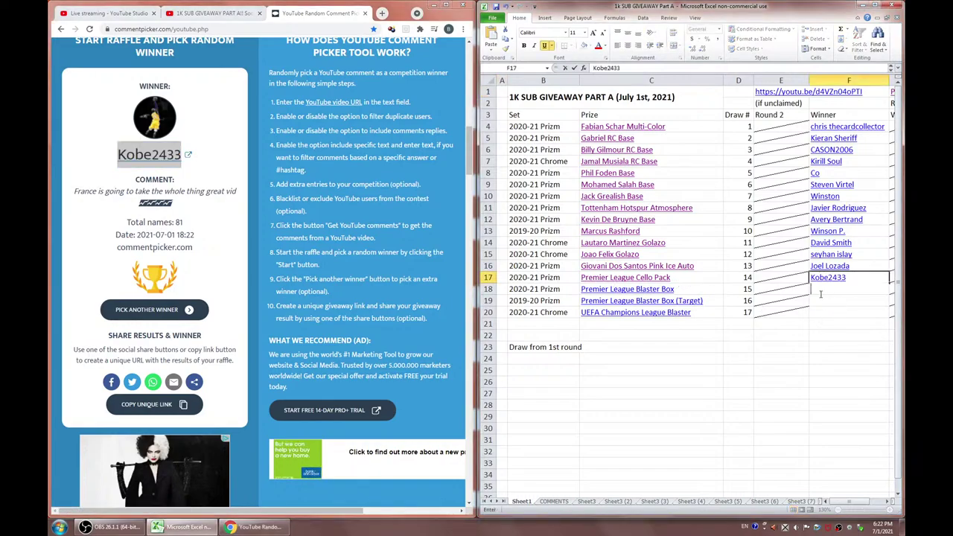
pyautogui.click(838, 297)
# Hyperlink the F17 winner name to the draw result's unique link
pyautogui.click(141, 404)
pyautogui.rightClick(860, 279)
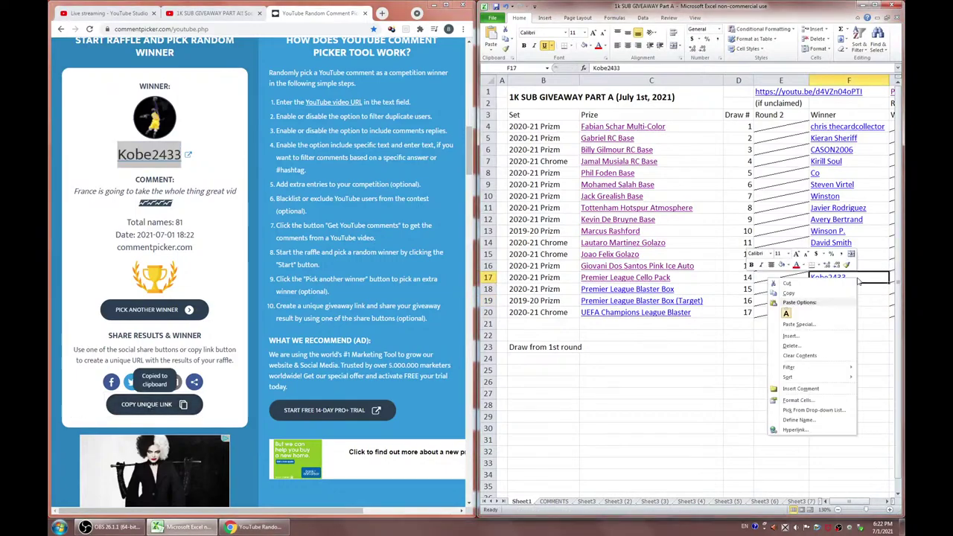
pyautogui.click(795, 430)
pyautogui.hotkey('ctrl', 'v')
pyautogui.click(842, 487)
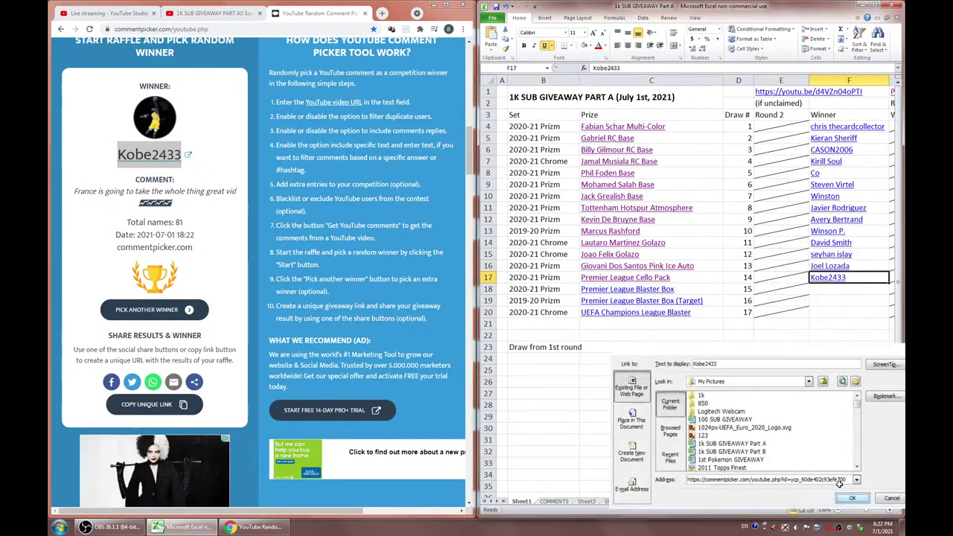
# Copy the F17 name and add it to the excluded users list
pyautogui.press('F2')
pyautogui.hotkey('shift', 'Home')
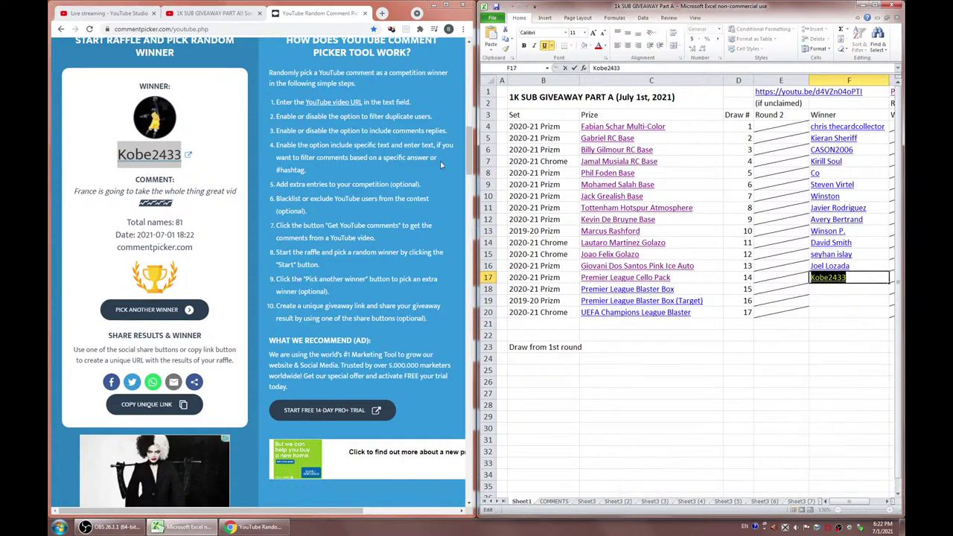
pyautogui.click(467, 149)
pyautogui.scroll(4, 447, 141)
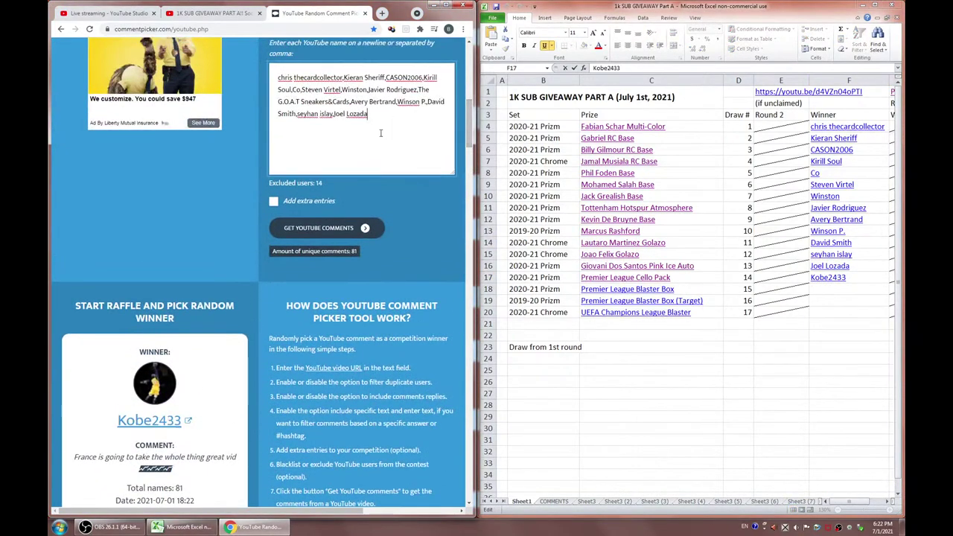
pyautogui.hotkey('ctrl', 'v')
pyautogui.click(853, 321)
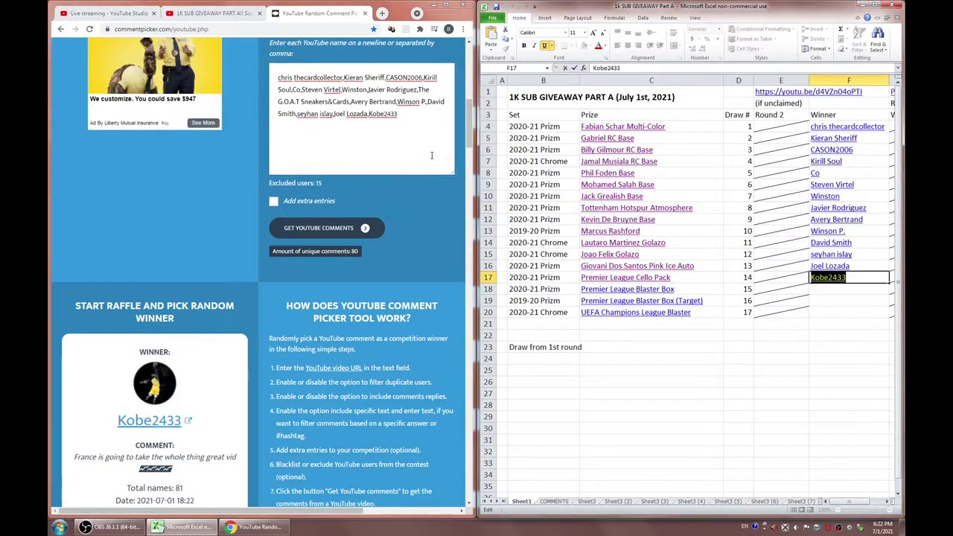
pyautogui.click(469, 119)
pyautogui.scroll(-4, 469, 119)
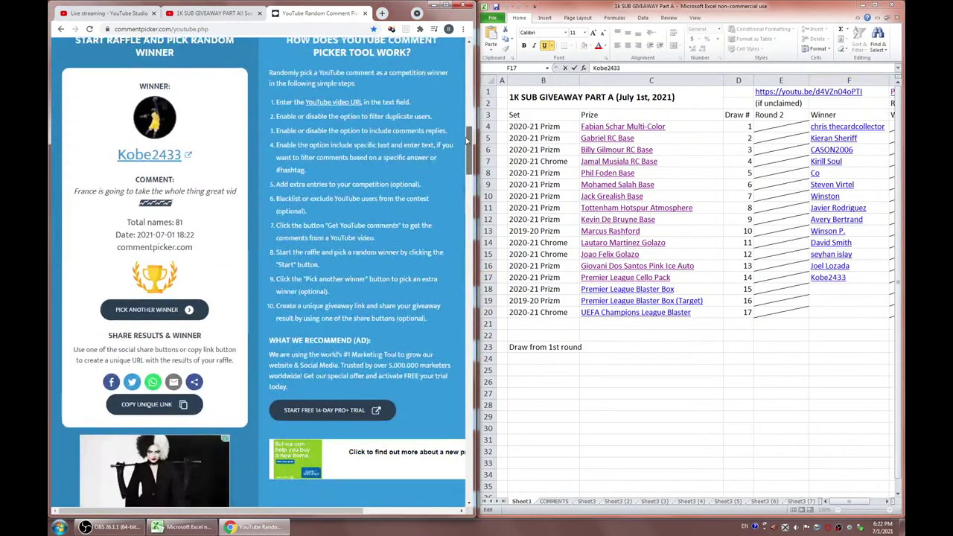
# View the Premier League Blaster Box prize image and return to the giveaway list
pyautogui.click(642, 289)
pyautogui.click(600, 289)
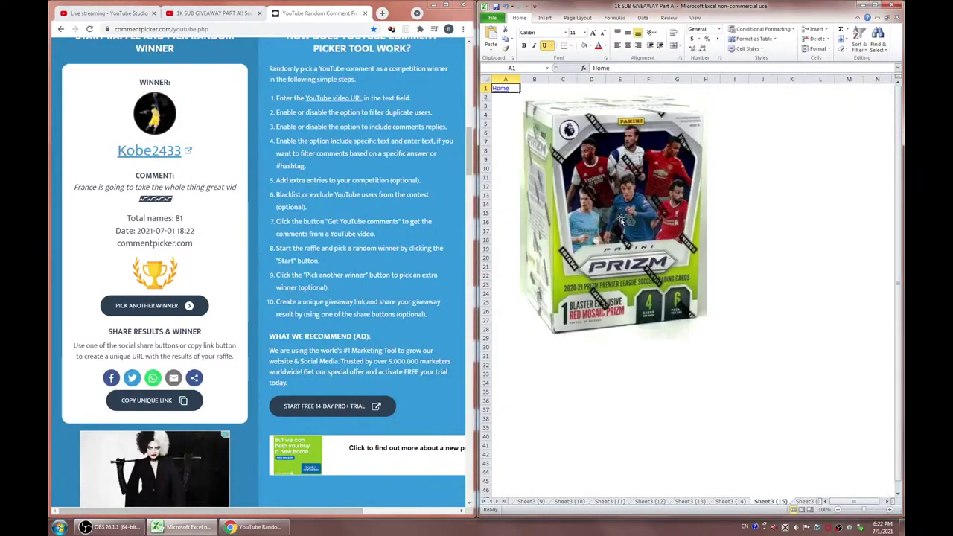
pyautogui.click(502, 89)
pyautogui.click(833, 299)
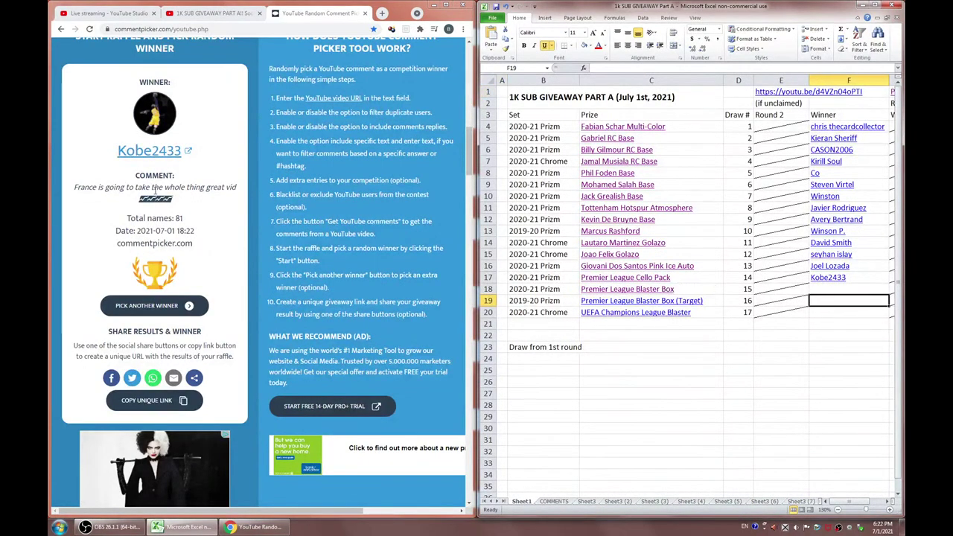
# Draw a new winner, check their YouTube channel, and select their full name
pyautogui.click(138, 307)
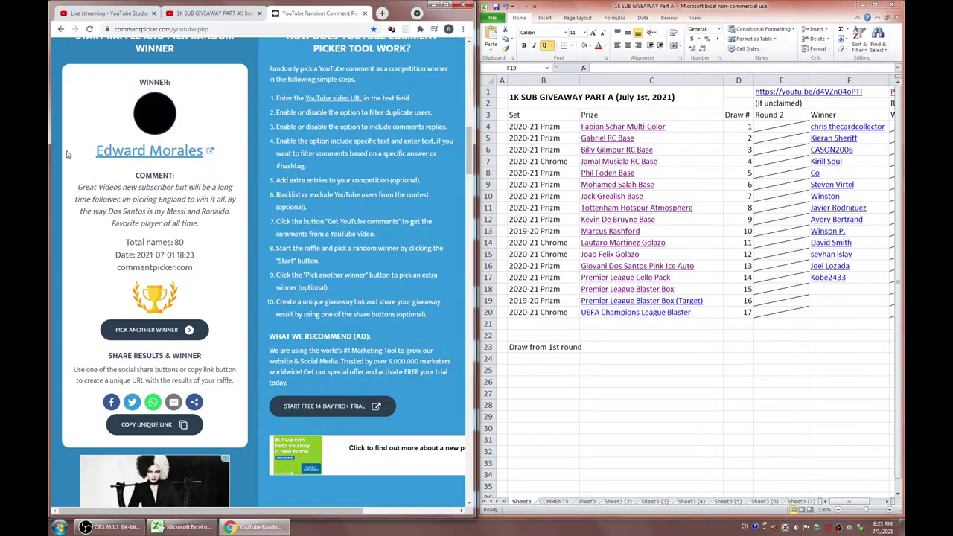
pyautogui.moveTo(66, 154); pyautogui.dragTo(203, 153)
pyautogui.click(96, 153)
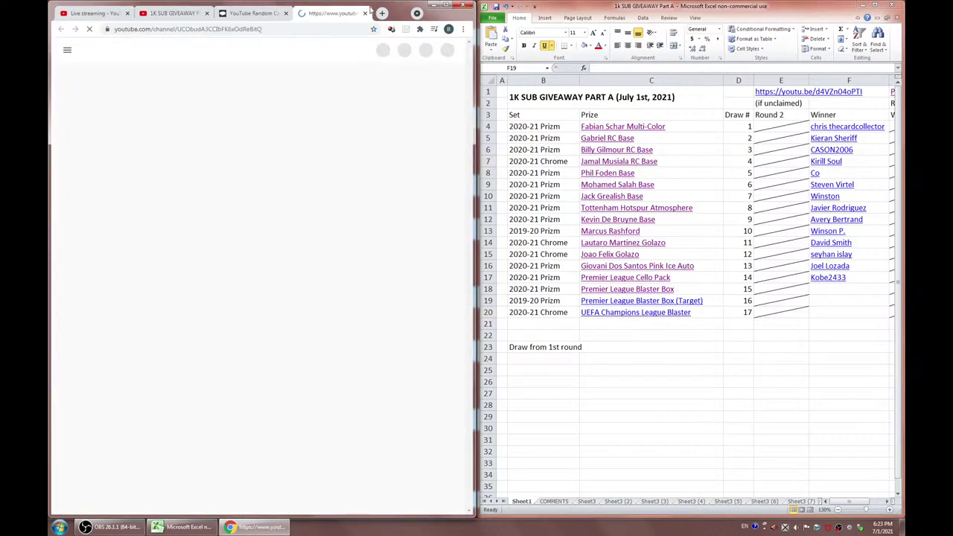
pyautogui.click(365, 13)
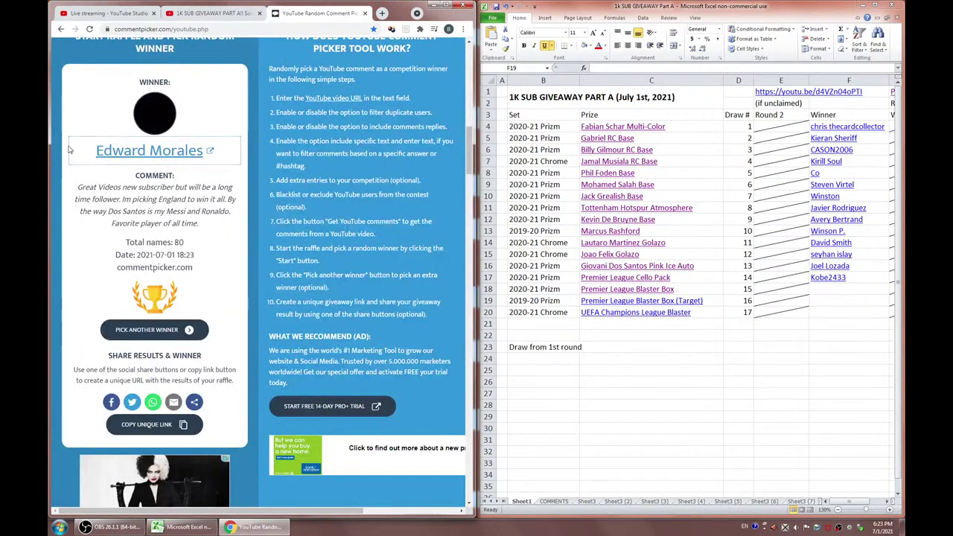
pyautogui.moveTo(66, 149); pyautogui.dragTo(203, 155)
# Enter the winner in F18, hyperlinked to the result's unique link
pyautogui.click(824, 287)
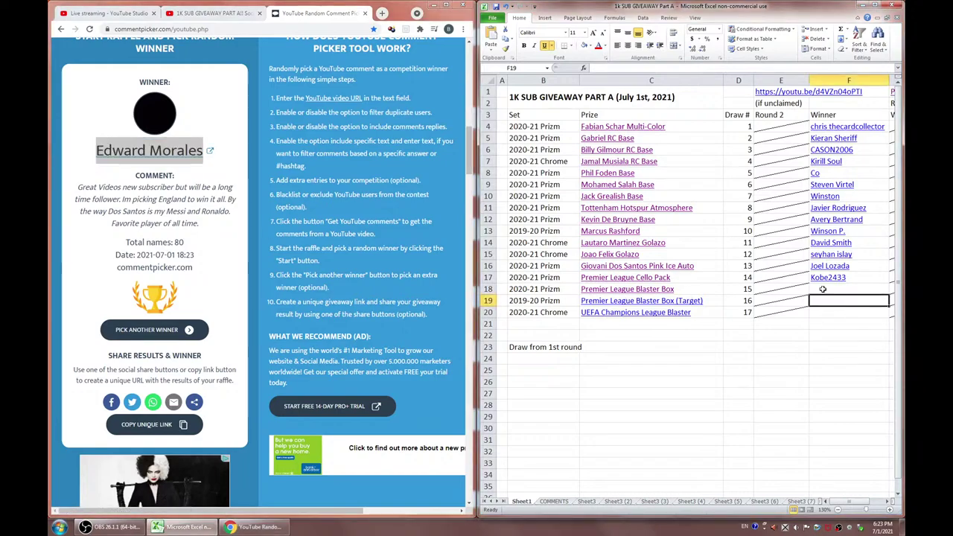
pyautogui.hotkey('ctrl', 'v')
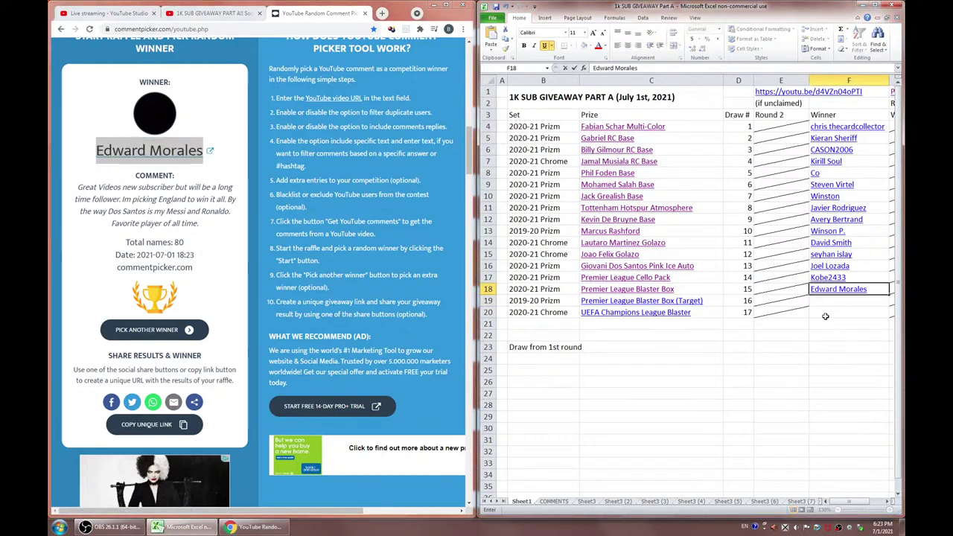
pyautogui.click(825, 314)
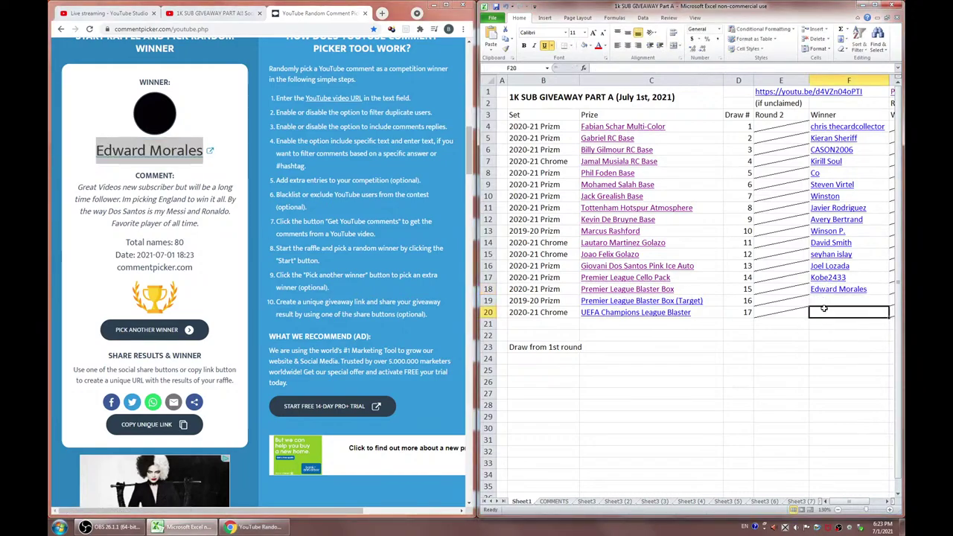
pyautogui.click(137, 427)
pyautogui.click(856, 327)
pyautogui.rightClick(876, 290)
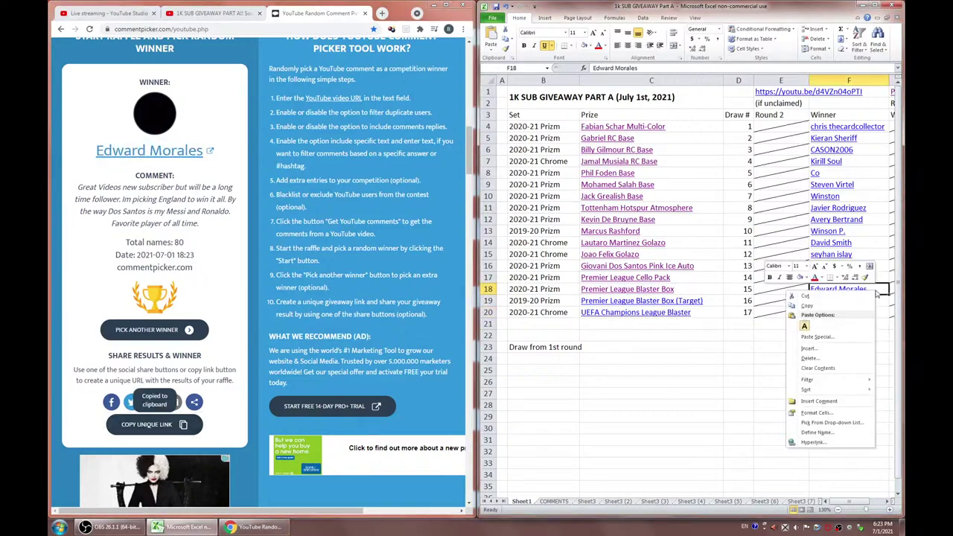
pyautogui.click(817, 442)
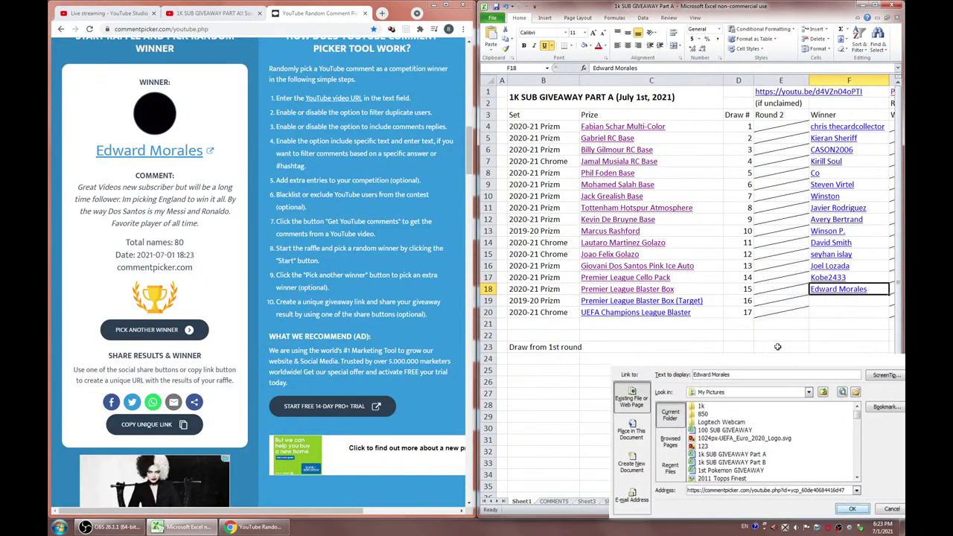
pyautogui.press('Return')
# Append the F18 winner, comma-separated, to the excluded users list
pyautogui.doubleClick(875, 291)
pyautogui.moveTo(468, 157); pyautogui.dragTo(469, 131)
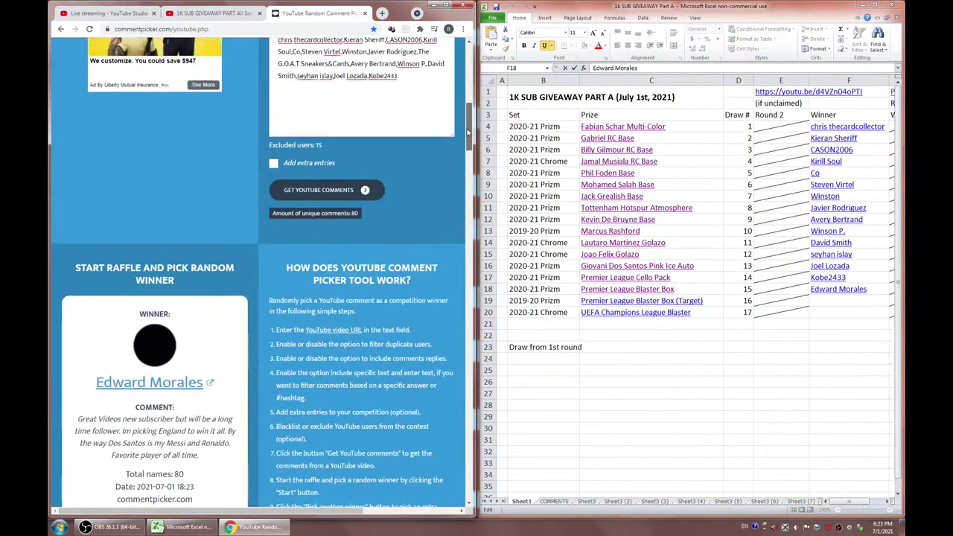
pyautogui.click(400, 113)
pyautogui.write(',')
pyautogui.hotkey('ctrl', 'v')
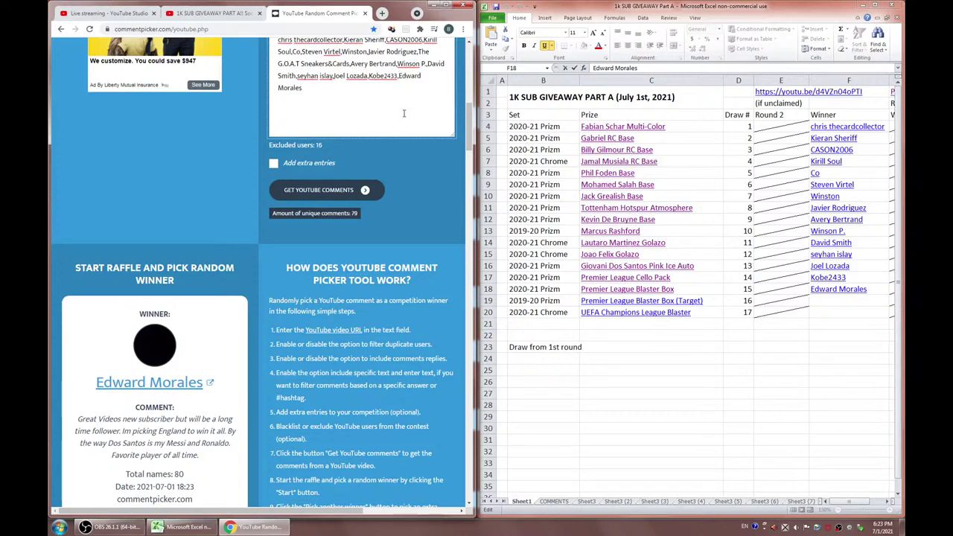
pyautogui.scroll(-3, 449, 154)
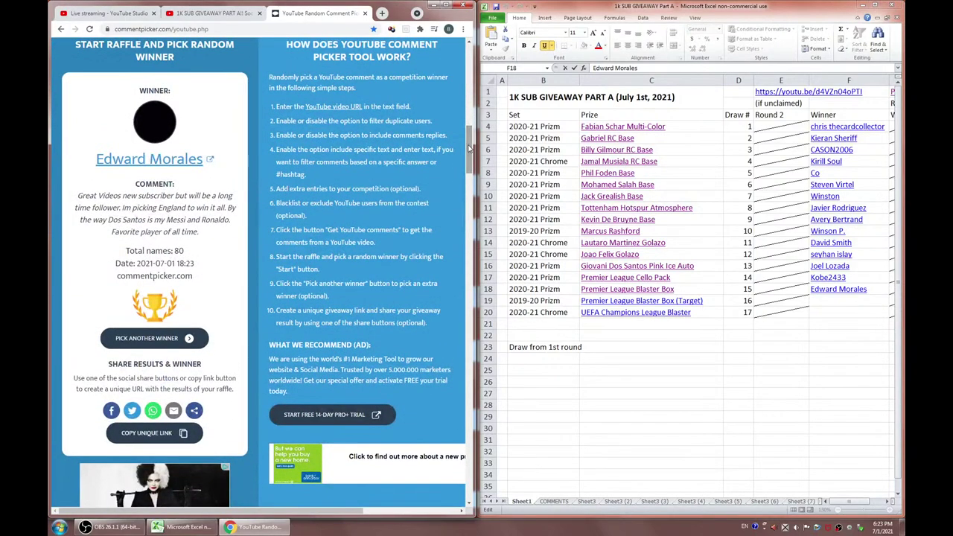
pyautogui.click(827, 300)
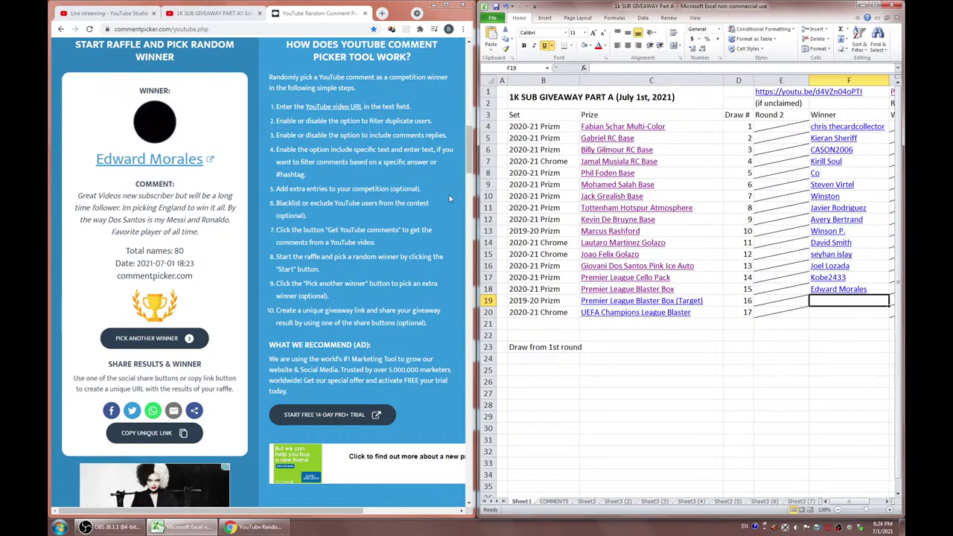
# Open the 2019-20 Prizm Premier League Blaster Box (Target) image sheet via its C19 link
pyautogui.click(469, 167)
pyautogui.scroll(2, 470, 168)
pyautogui.scroll(-3, 469, 167)
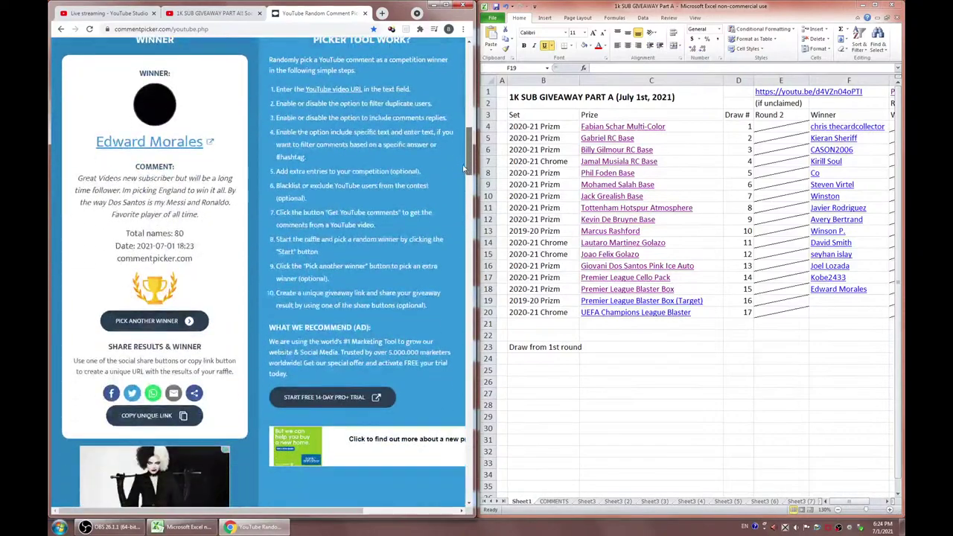
pyautogui.scroll(1, 469, 168)
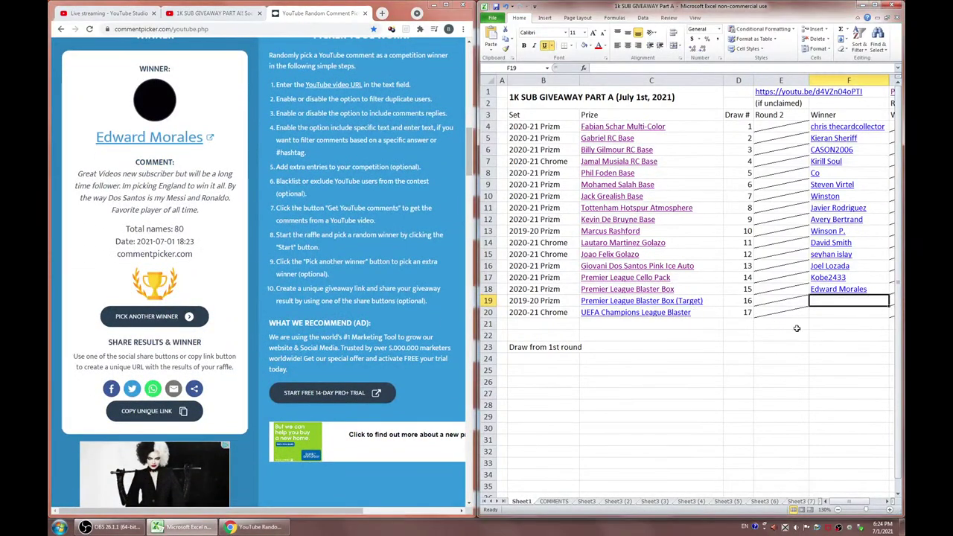
pyautogui.click(831, 322)
pyautogui.click(638, 301)
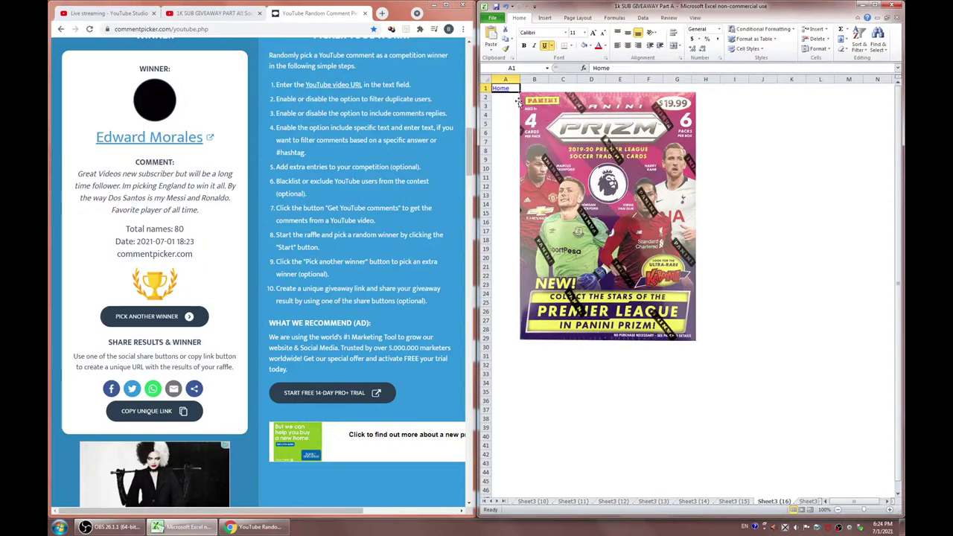
# Draw a new Comment Picker winner and start entering their name in F19 for draw 16
pyautogui.click(502, 89)
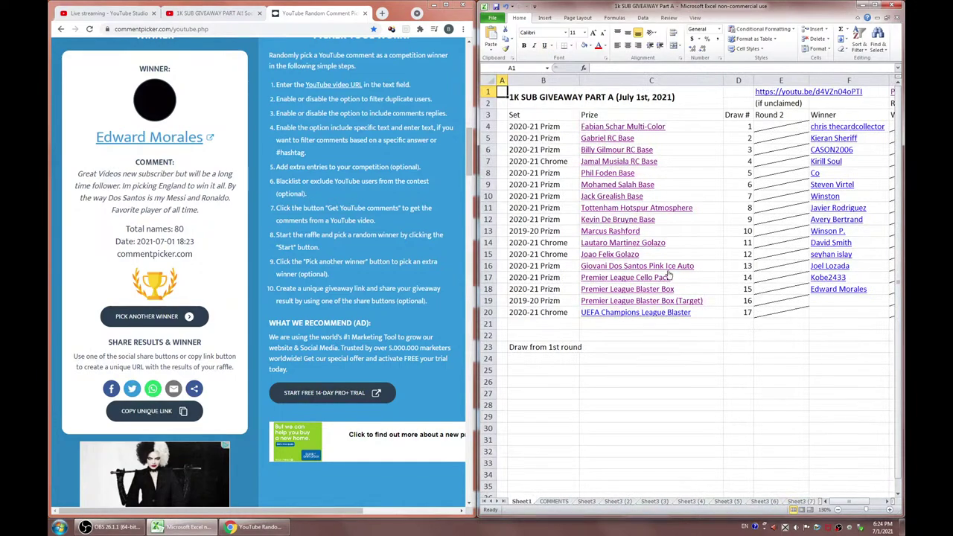
pyautogui.click(782, 316)
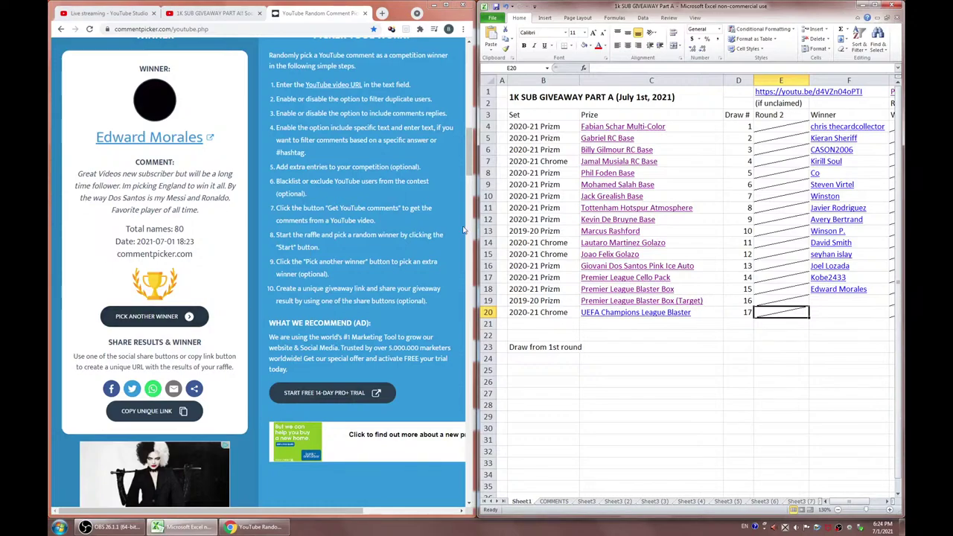
pyautogui.click(153, 317)
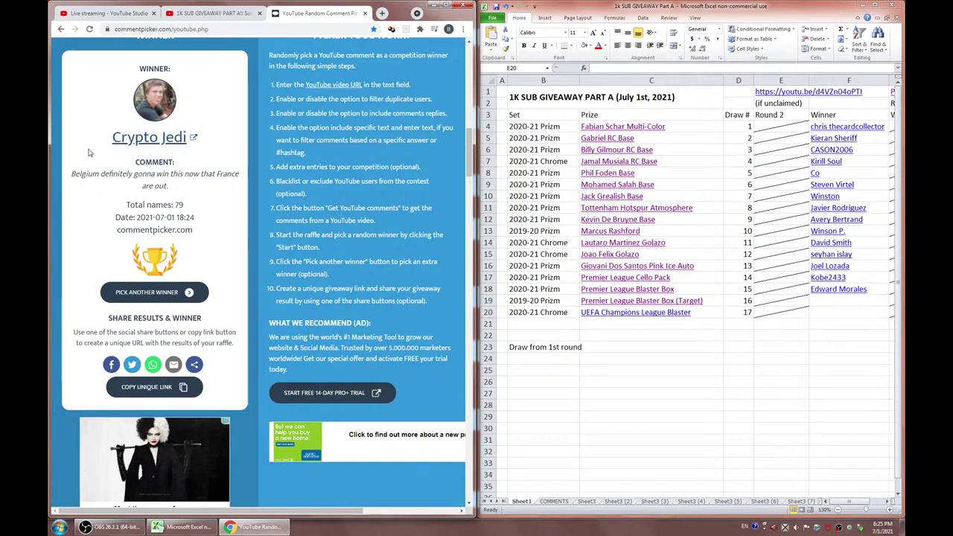
pyautogui.moveTo(188, 138); pyautogui.dragTo(117, 139)
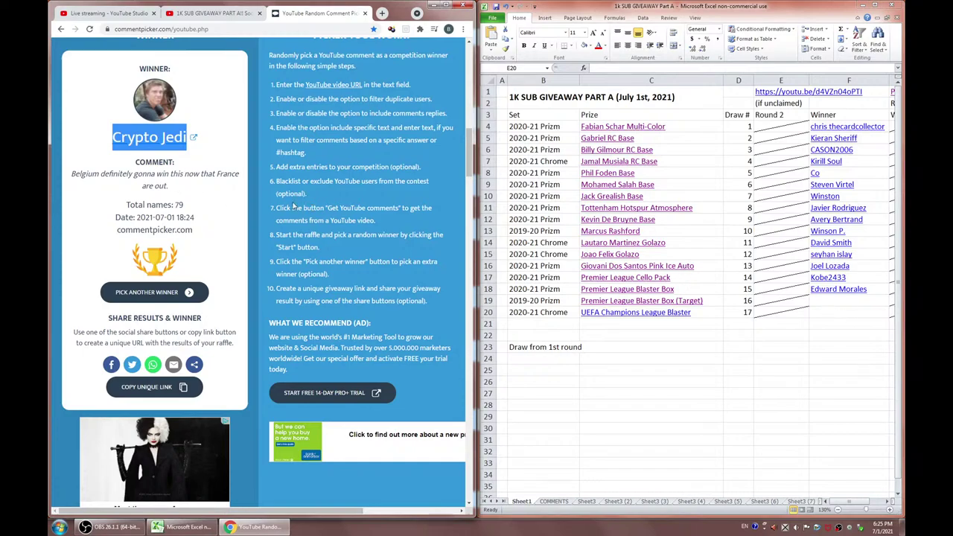
pyautogui.doubleClick(833, 301)
# Enter the draw 16 winner's name in F19 and hyperlink it to the draw's unique result link
pyautogui.hotkey('ctrl', 'v')
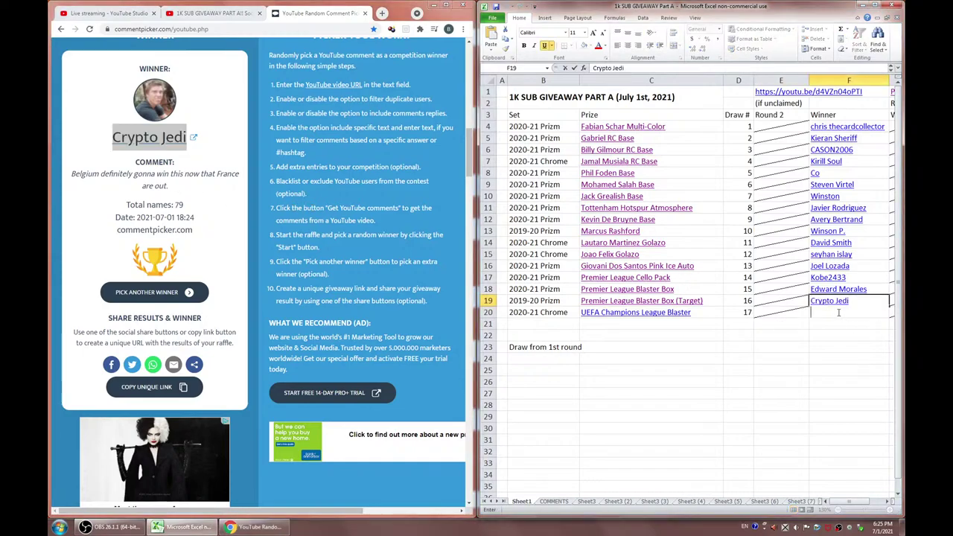
pyautogui.click(841, 322)
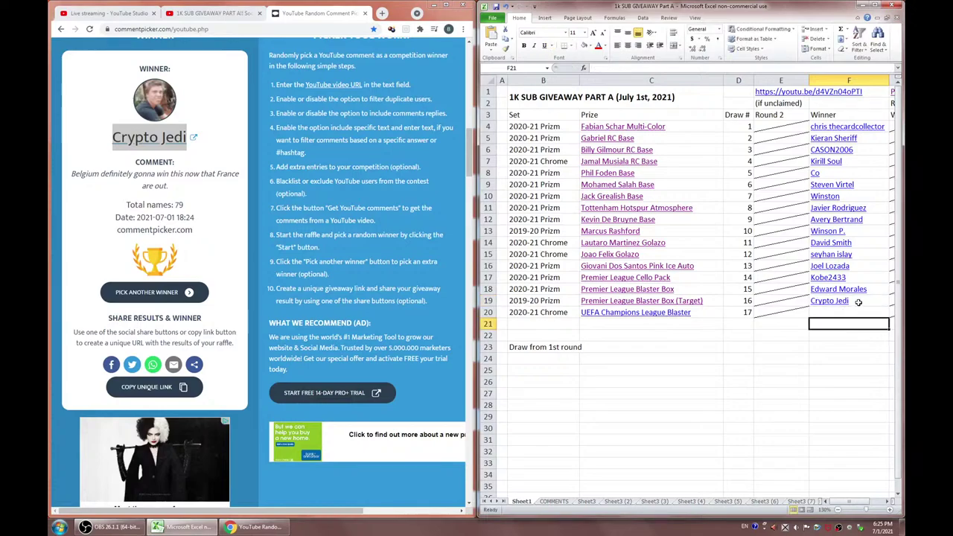
pyautogui.click(147, 386)
pyautogui.click(834, 321)
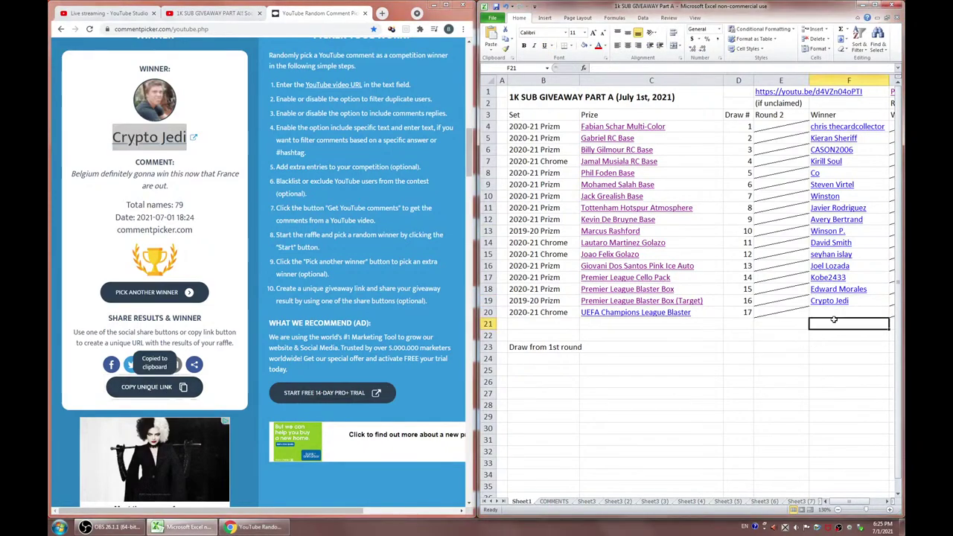
pyautogui.rightClick(862, 304)
pyautogui.click(812, 452)
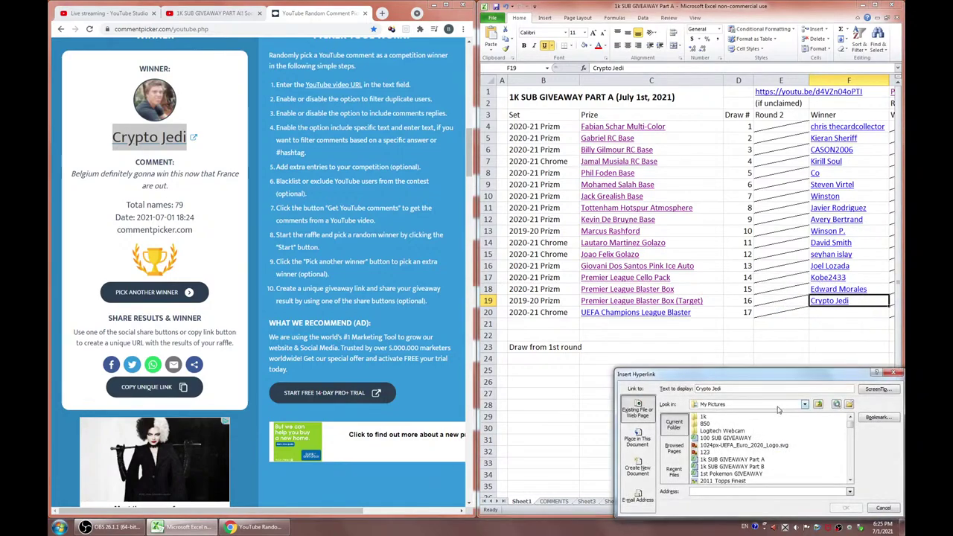
pyautogui.hotkey('ctrl', 'v')
pyautogui.click(837, 509)
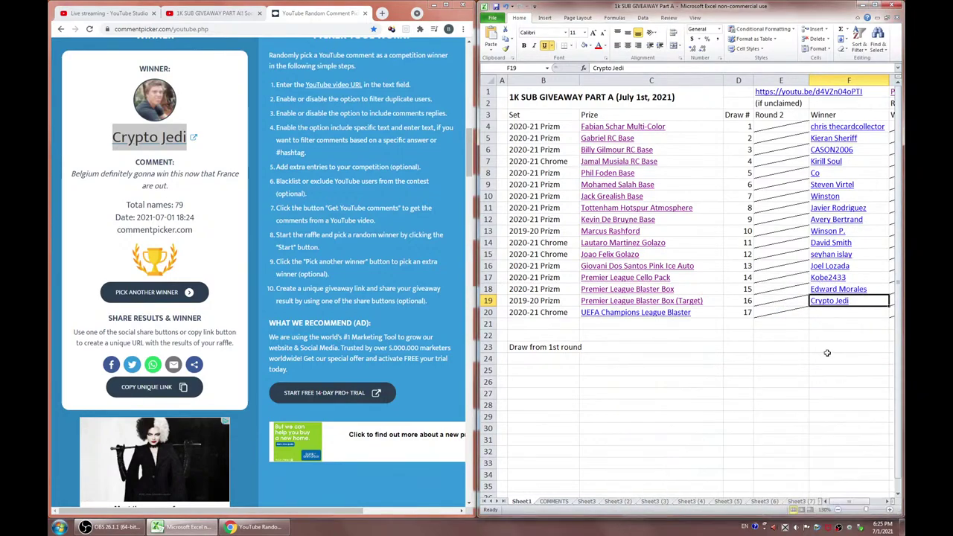
pyautogui.scroll(4, 471, 155)
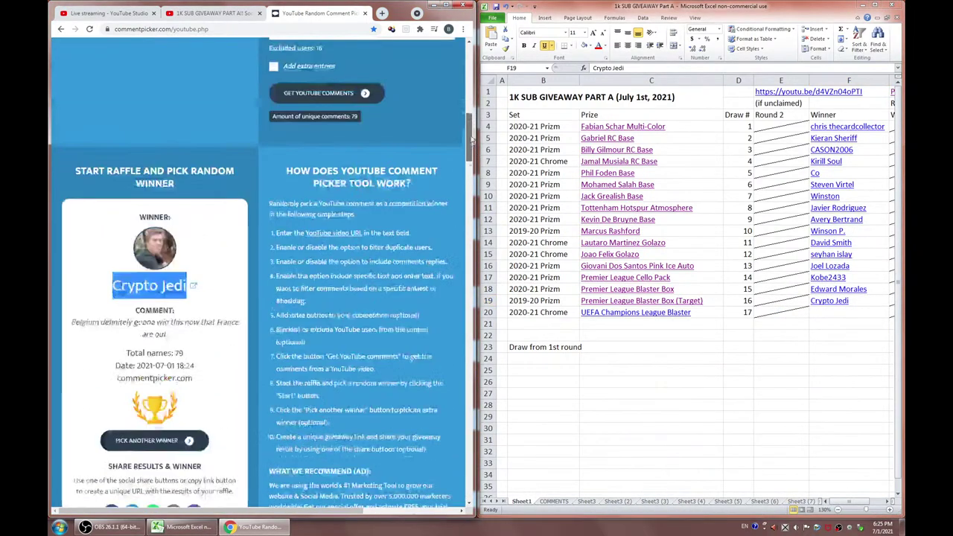
# Add the draw 16 winner's name to Comment Picker's excluded users list
pyautogui.doubleClick(864, 298)
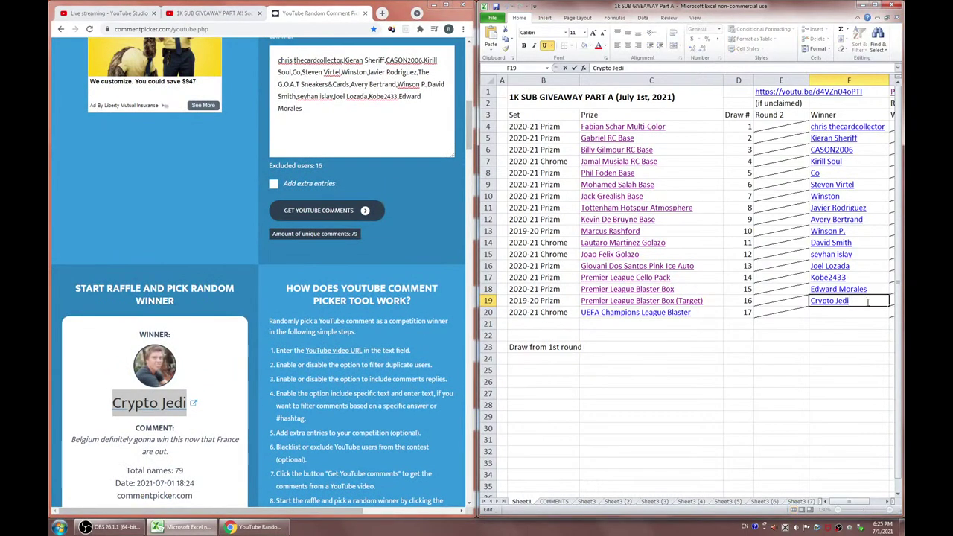
pyautogui.moveTo(864, 298); pyautogui.dragTo(811, 301)
pyautogui.click(365, 131)
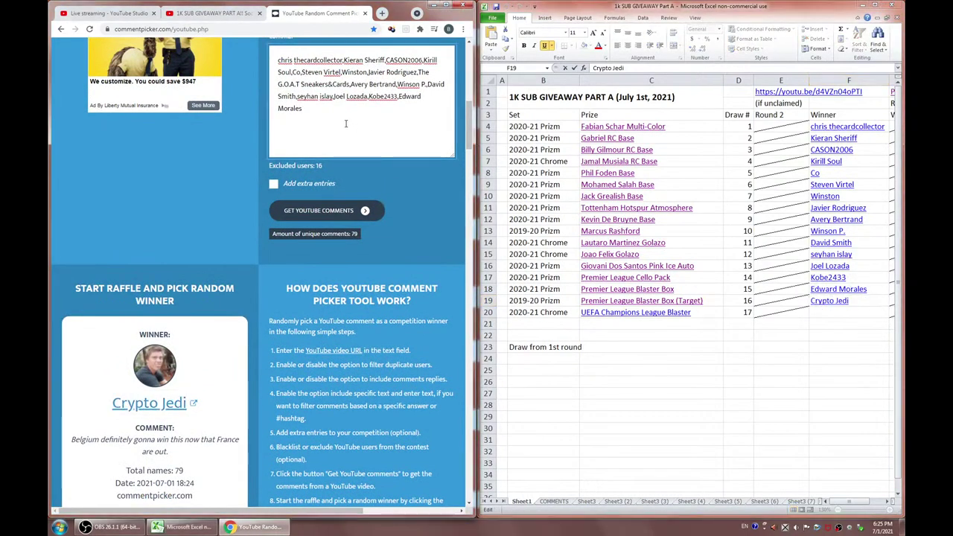
pyautogui.hotkey('ctrl', 'v')
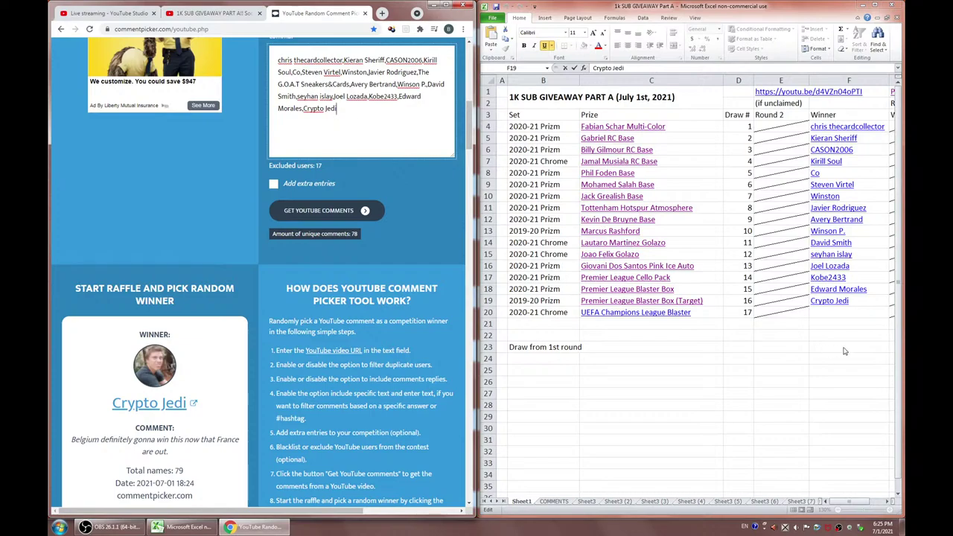
pyautogui.hotkey('alt', 'Tab')
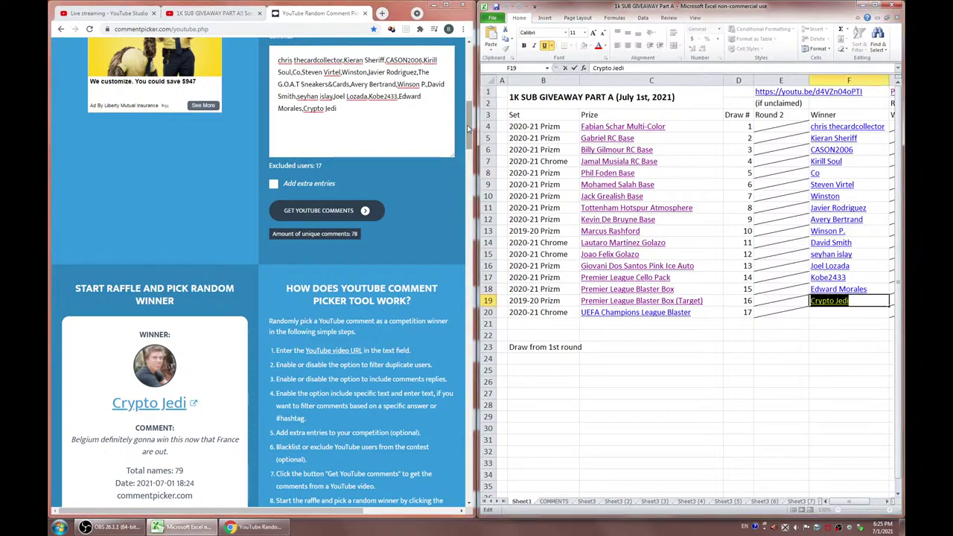
pyautogui.scroll(-3, 467, 129)
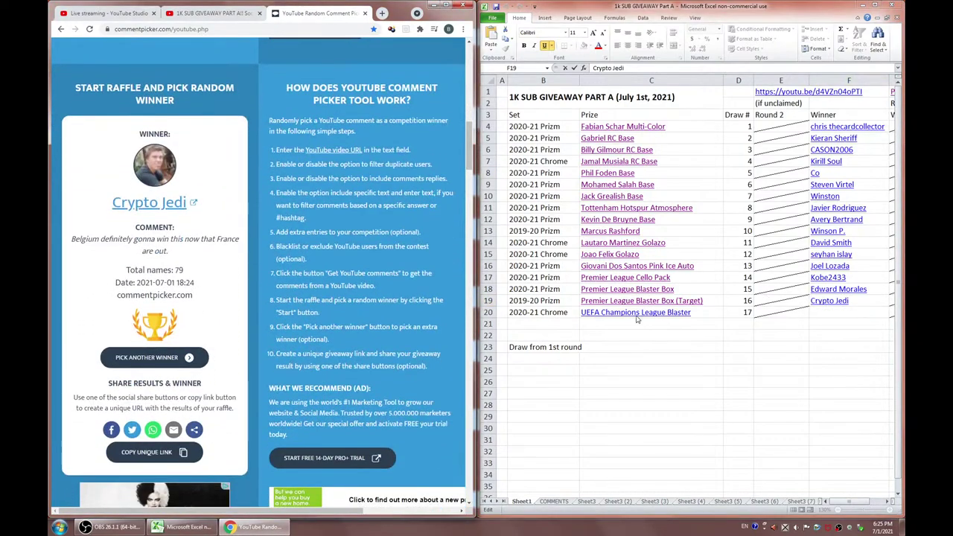
# Draw the seventeenth winner and paste their name into F20 beside the UEFA Champions League Blaster
pyautogui.click(611, 313)
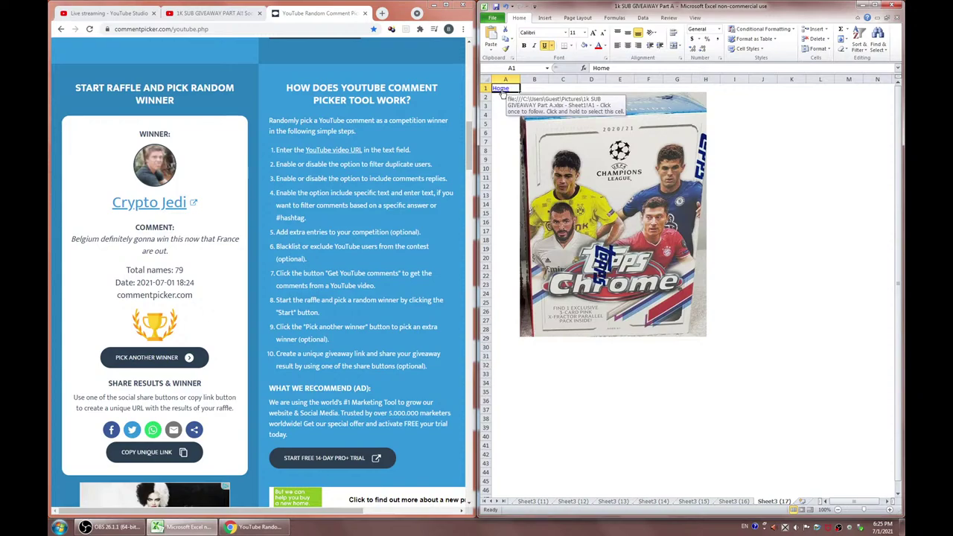
pyautogui.click(503, 93)
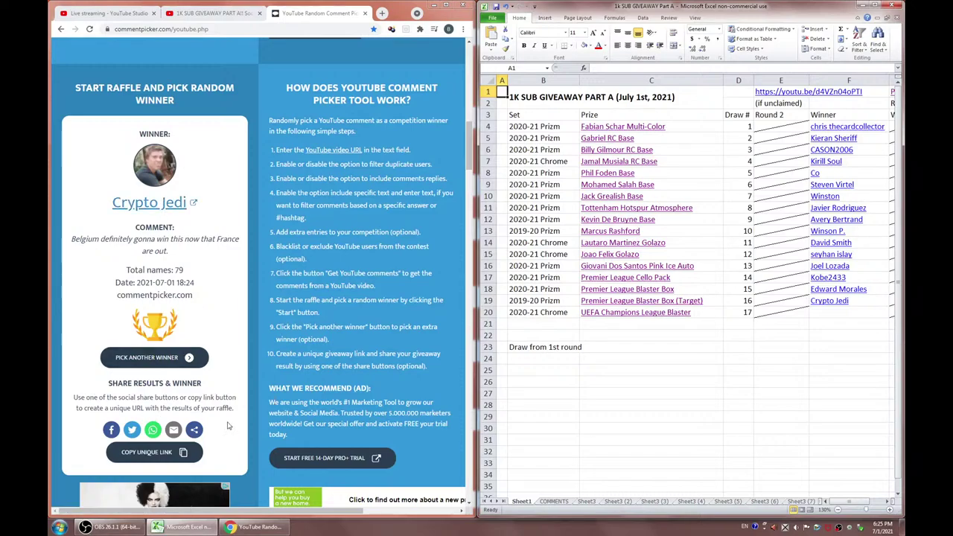
pyautogui.click(156, 358)
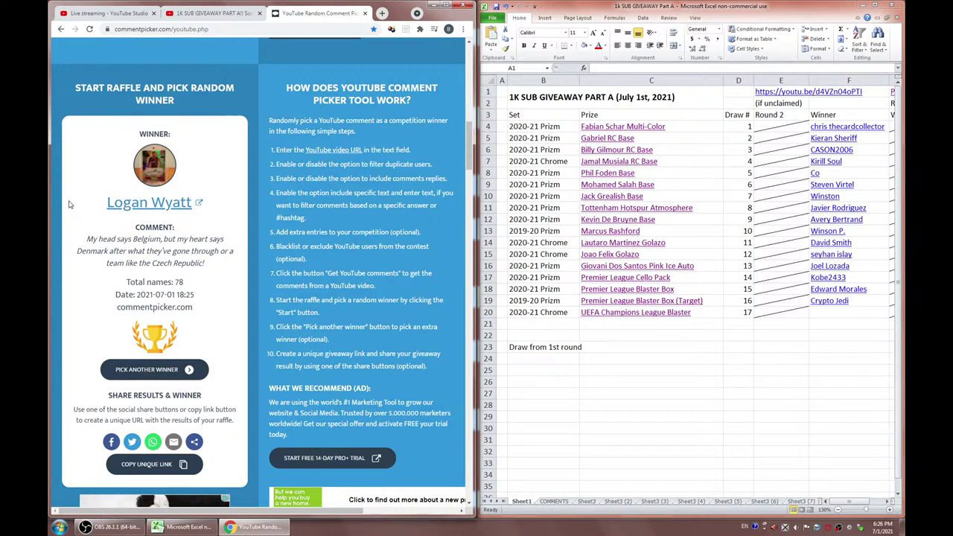
pyautogui.moveTo(193, 202); pyautogui.dragTo(108, 204)
pyautogui.click(823, 313)
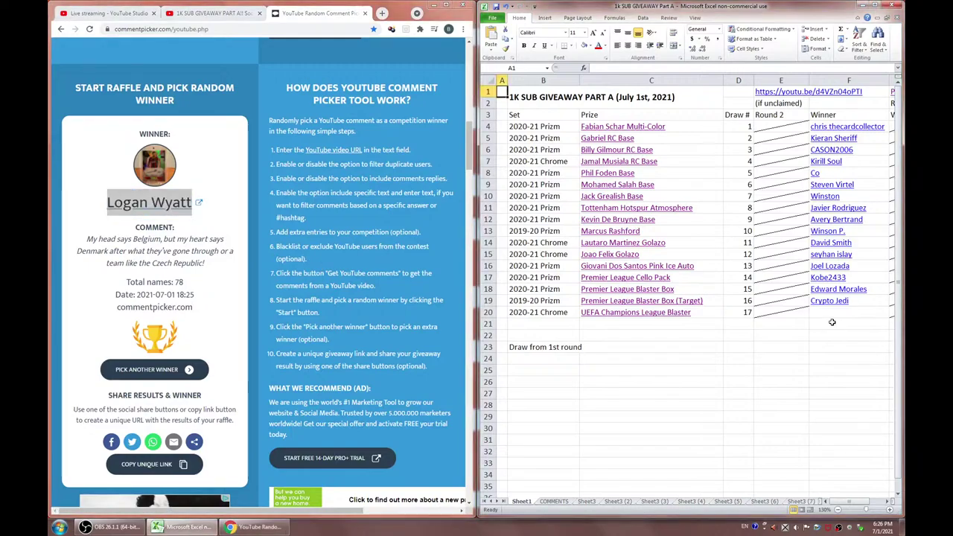
pyautogui.doubleClick(823, 313)
pyautogui.hotkey('ctrl', 'v')
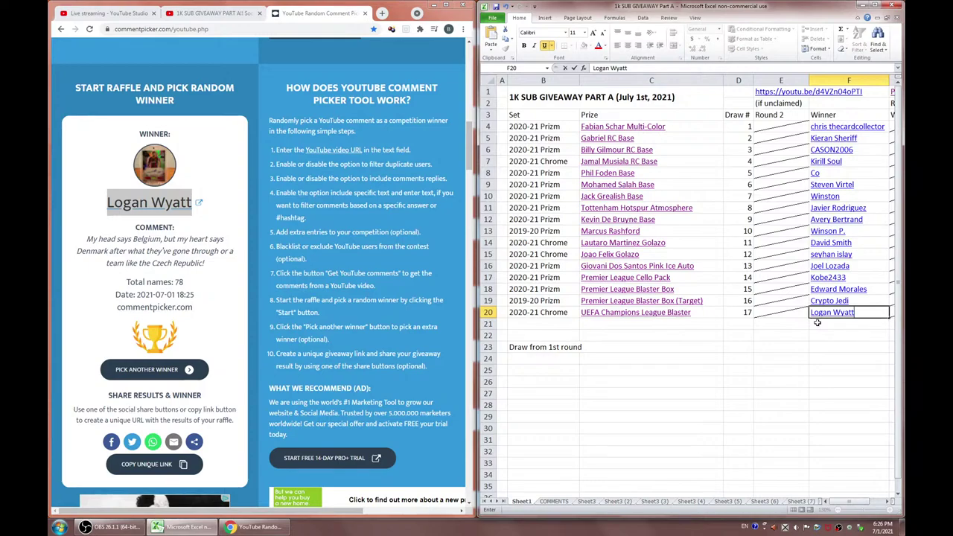
pyautogui.click(840, 326)
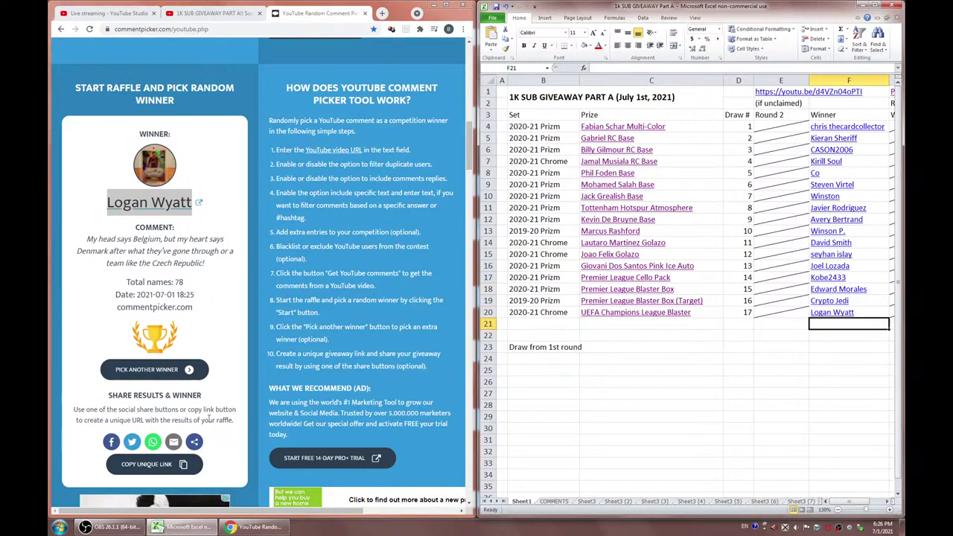
# Hyperlink the draw 17 winner in F20 to the draw's unique result link
pyautogui.click(154, 464)
pyautogui.click(856, 313)
pyautogui.rightClick(866, 314)
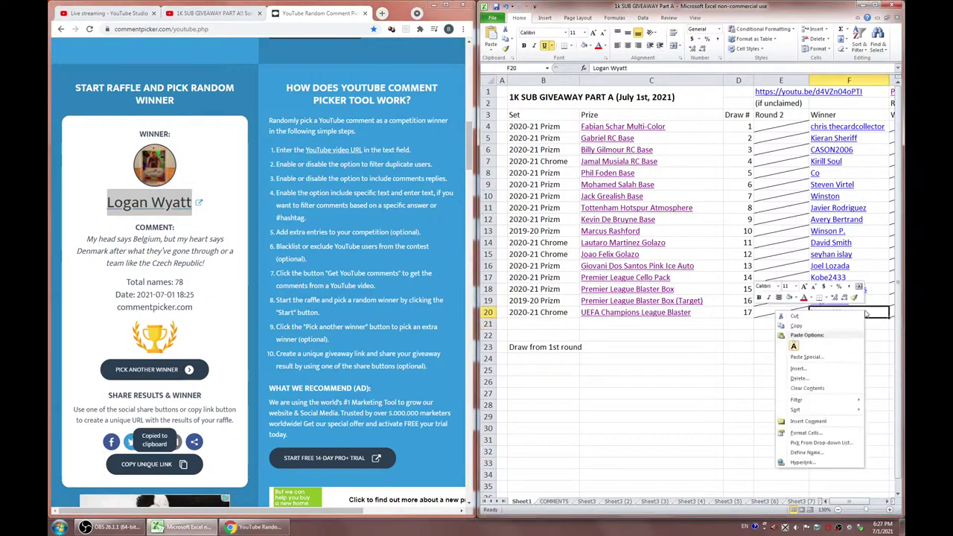
pyautogui.click(803, 463)
pyautogui.click(846, 508)
# Append the draw 17 winner, after a comma, to Comment Picker's excluded users list
pyautogui.doubleClick(868, 313)
pyautogui.scroll(4, 261, 268)
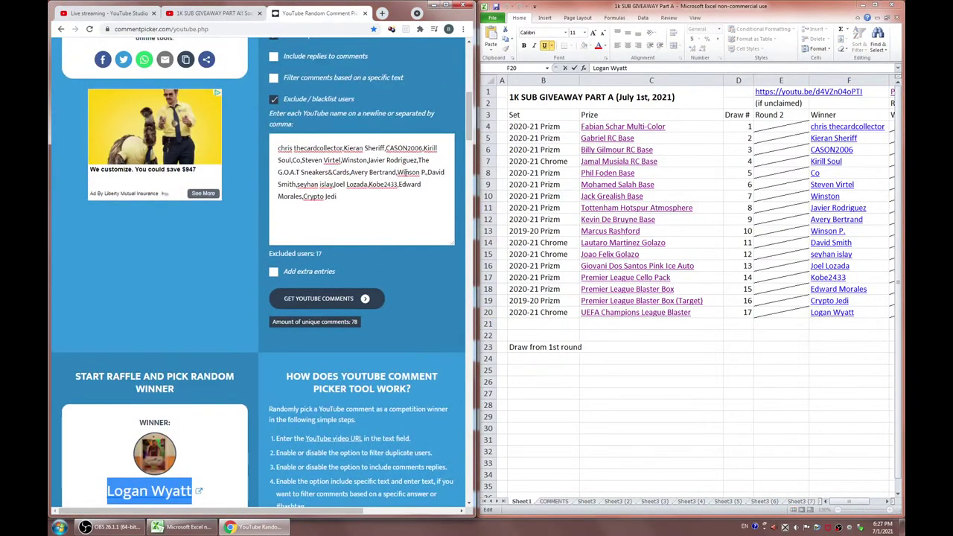
pyautogui.click(365, 201)
pyautogui.write(',')
pyautogui.hotkey('ctrl', 'v')
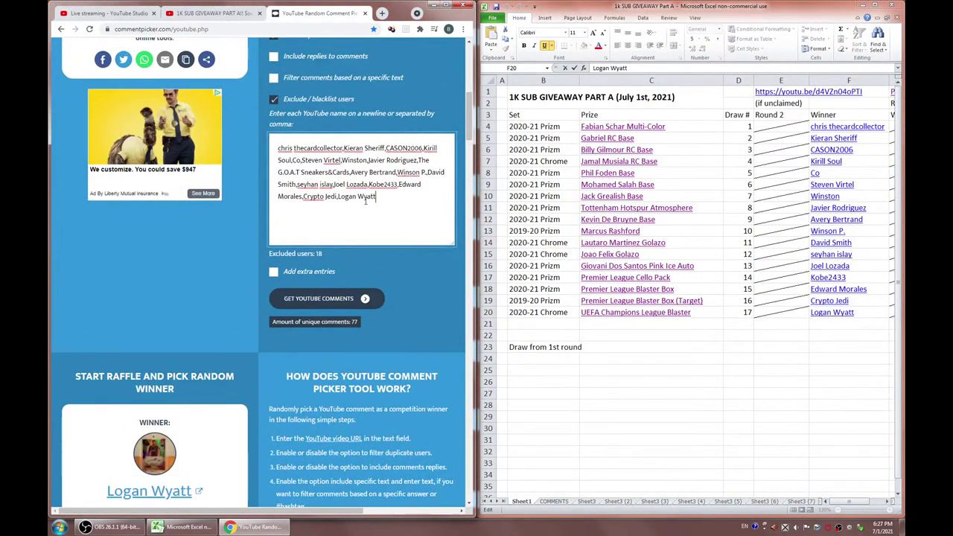
pyautogui.click(806, 326)
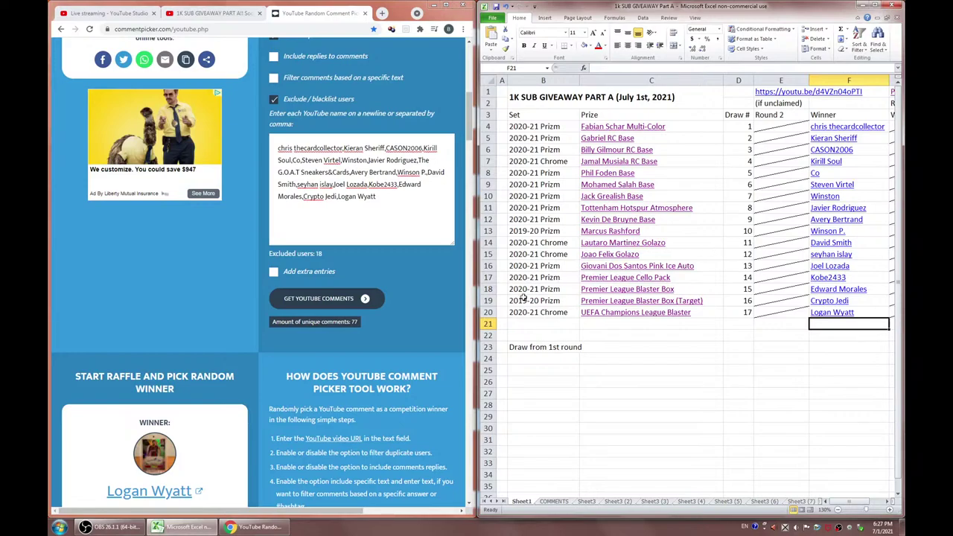
pyautogui.scroll(-3, 491, 310)
pyautogui.moveTo(470, 123); pyautogui.dragTo(471, 138)
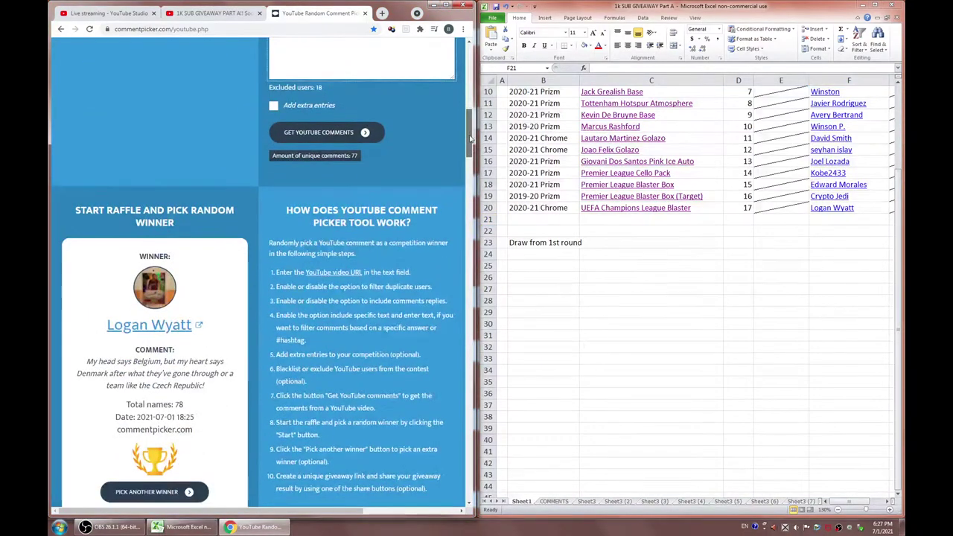
pyautogui.scroll(3, 767, 254)
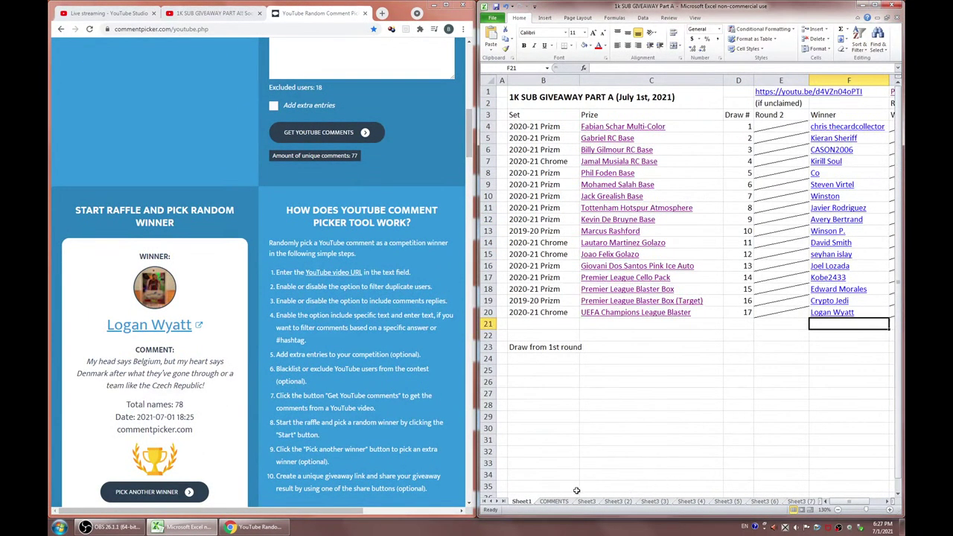
pyautogui.click(557, 501)
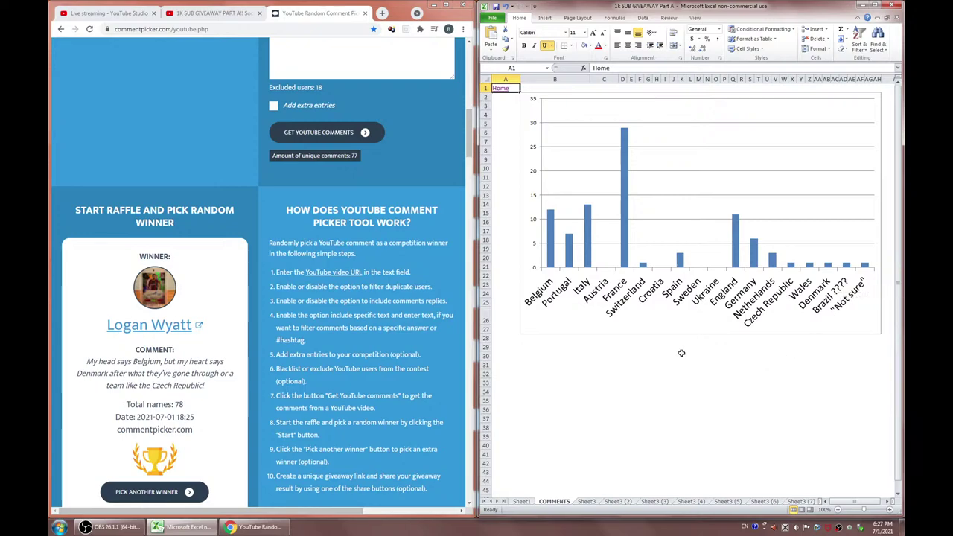
pyautogui.click(522, 501)
pyautogui.click(704, 338)
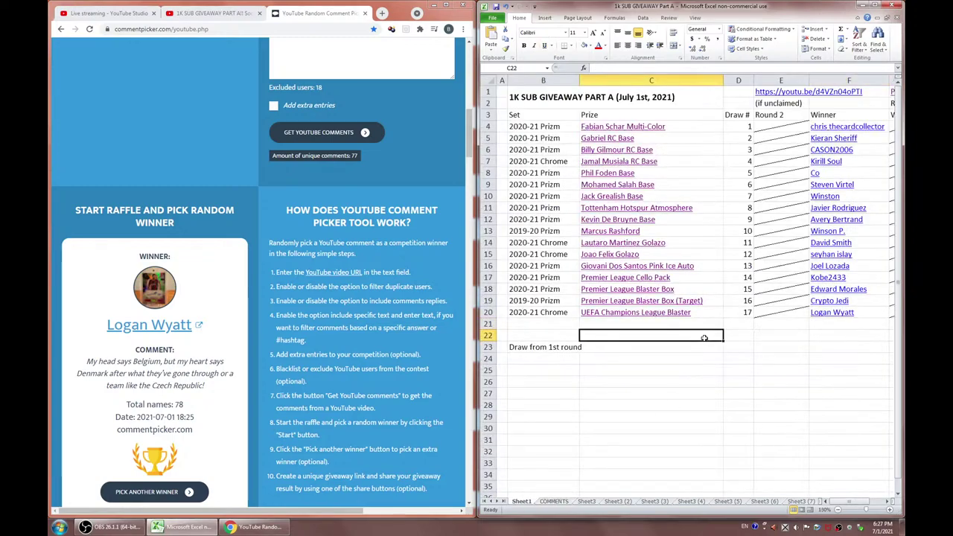